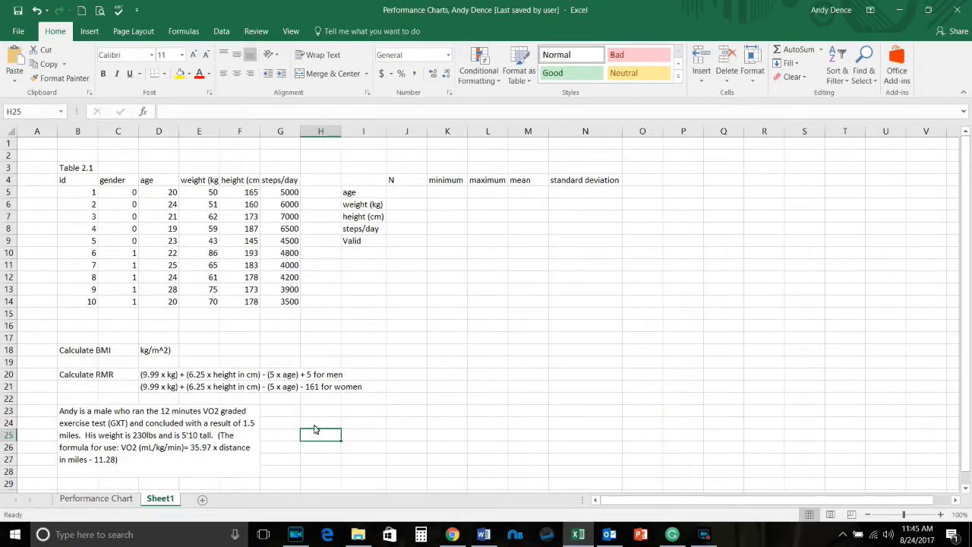
Examine the vitals, lift and girth tables and charts on the Performance Chart sheet, with the zoom set to 90%
{"action": "left_click", "coordinate": [102, 499]}
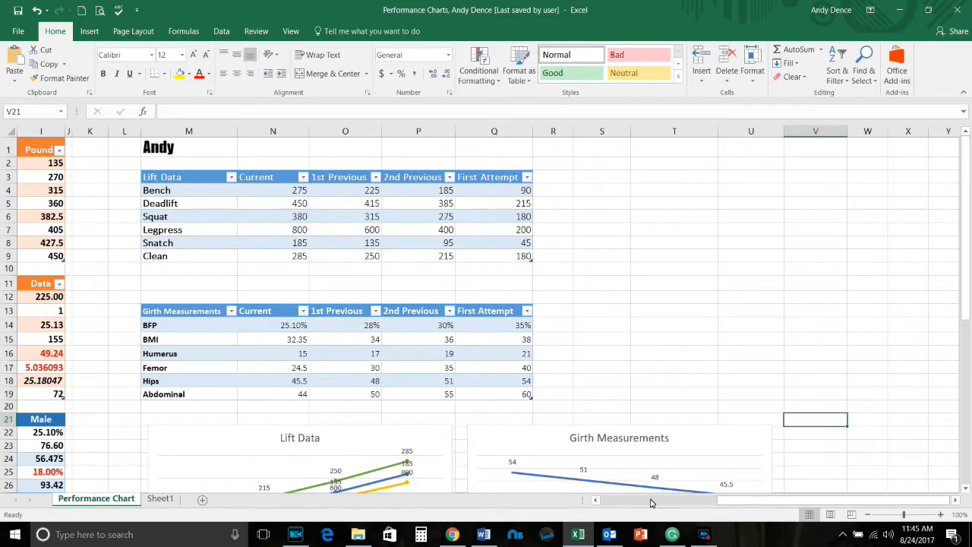
{"action": "left_click_drag", "start_coordinate": [759, 503], "coordinate": [619, 500]}
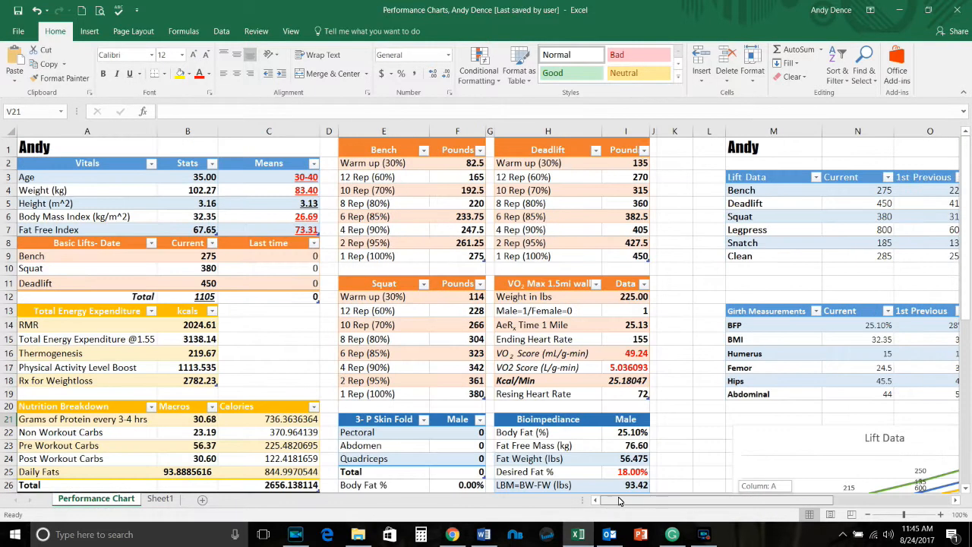
{"action": "left_click", "coordinate": [868, 515]}
{"action": "left_click", "coordinate": [868, 515]}
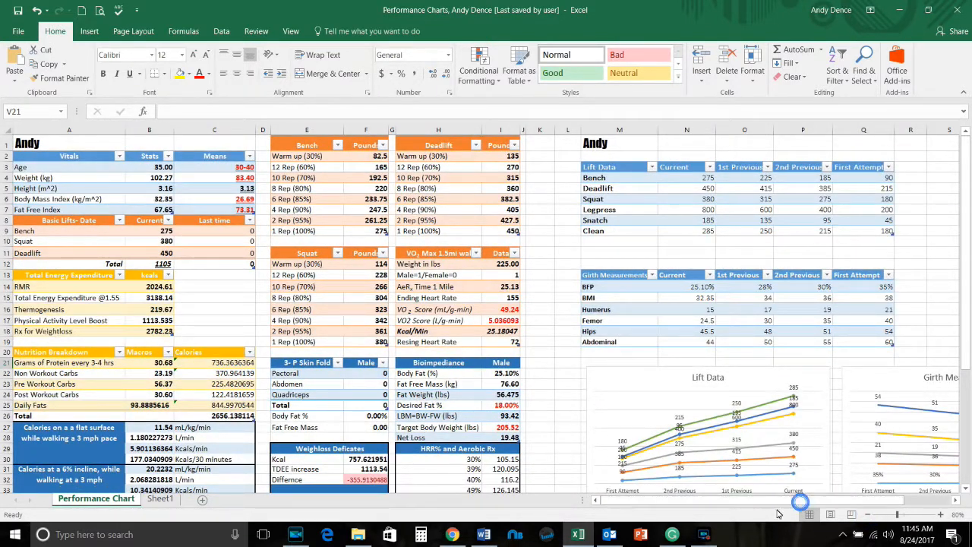
{"action": "left_click", "coordinate": [868, 515]}
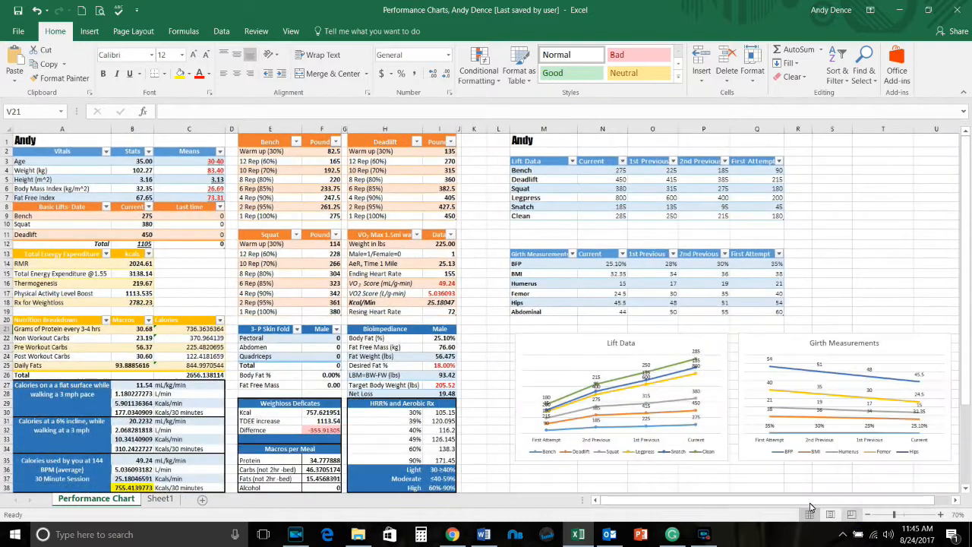
{"action": "left_click_drag", "start_coordinate": [845, 499], "coordinate": [826, 497]}
{"action": "left_click", "coordinate": [941, 515]}
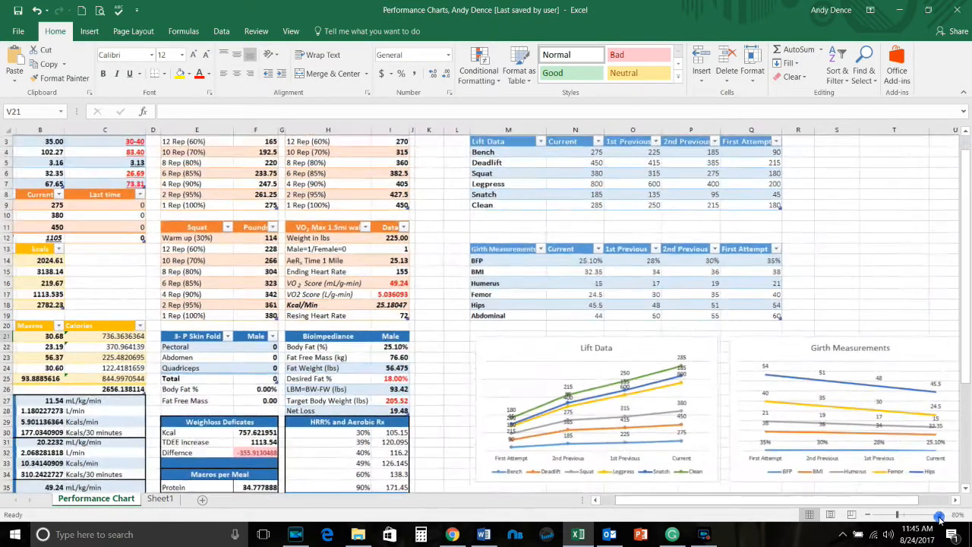
{"action": "left_click", "coordinate": [941, 515]}
{"action": "left_click_drag", "start_coordinate": [850, 504], "coordinate": [819, 498]}
{"action": "scroll", "coordinate": [86, 202], "scroll_direction": "up", "scroll_amount": 2}
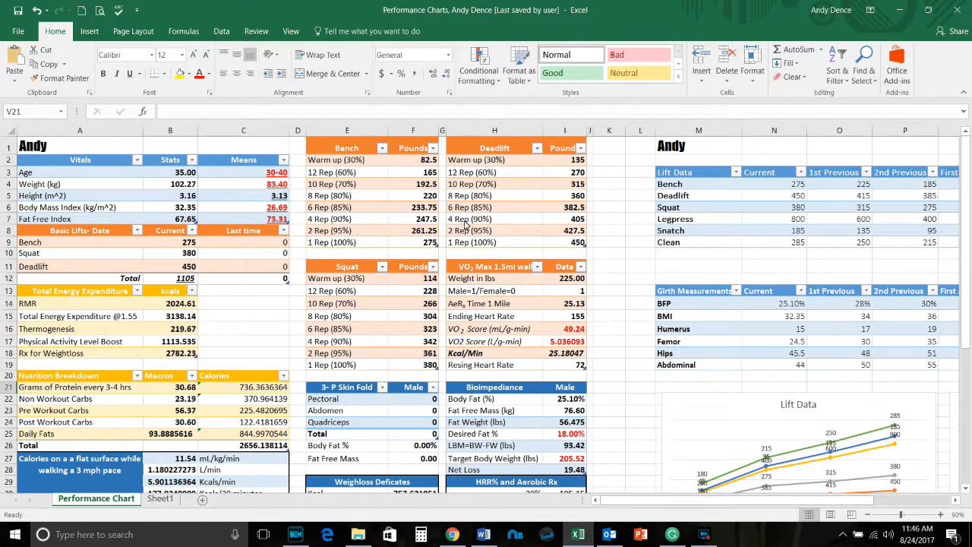
Review the energy expenditure and nutrition tables and inspect the calorie formulas in cells B27, B35 and B38
{"action": "scroll", "coordinate": [349, 219], "scroll_direction": "down", "scroll_amount": 3}
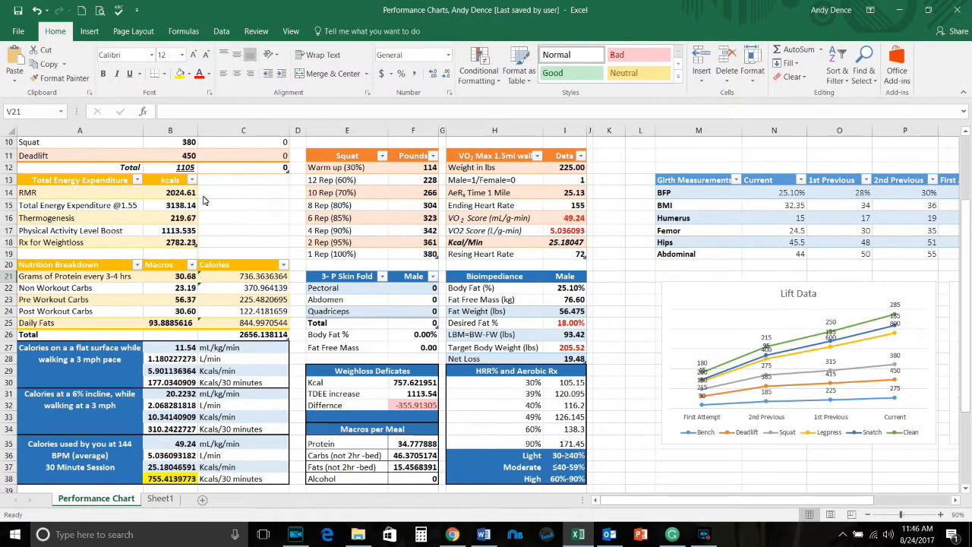
{"action": "scroll", "coordinate": [297, 250], "scroll_direction": "up", "scroll_amount": 1}
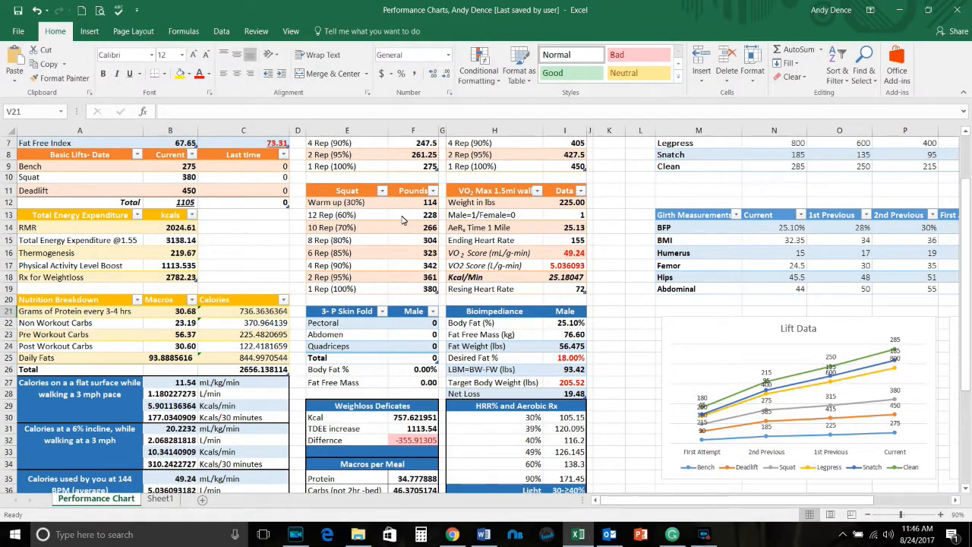
{"action": "scroll", "coordinate": [74, 350], "scroll_direction": "down", "scroll_amount": 2}
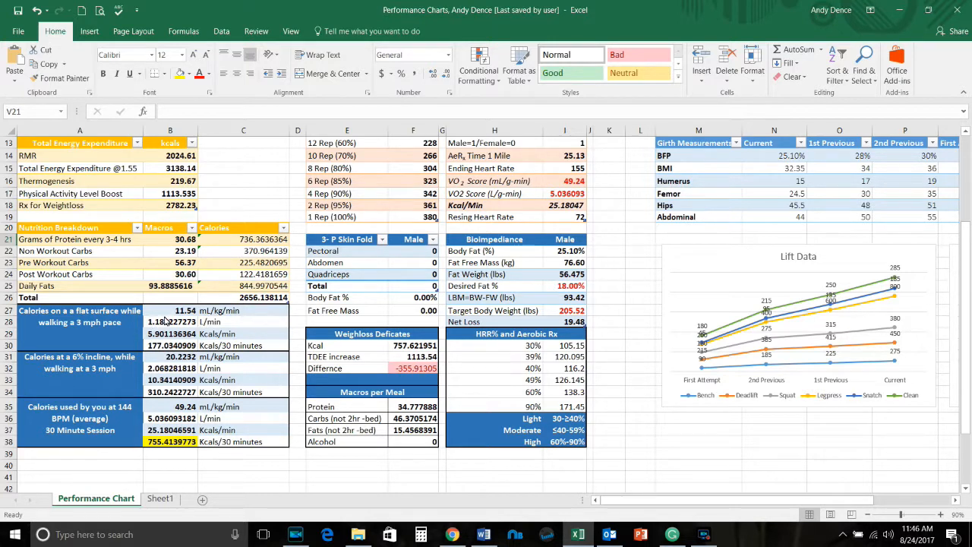
{"action": "left_click", "coordinate": [194, 311]}
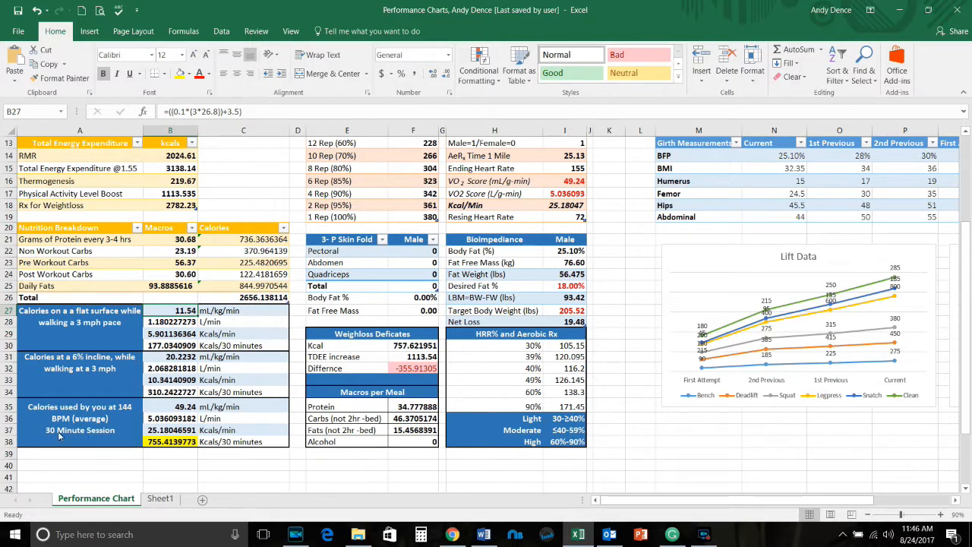
{"action": "left_click", "coordinate": [85, 423]}
{"action": "left_click", "coordinate": [180, 409]}
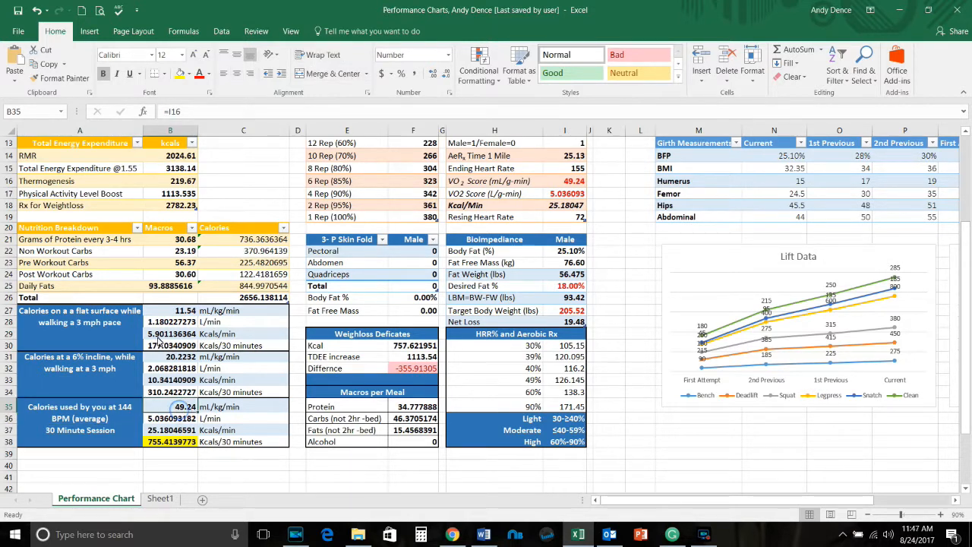
{"action": "scroll", "coordinate": [459, 189], "scroll_direction": "up", "scroll_amount": 3}
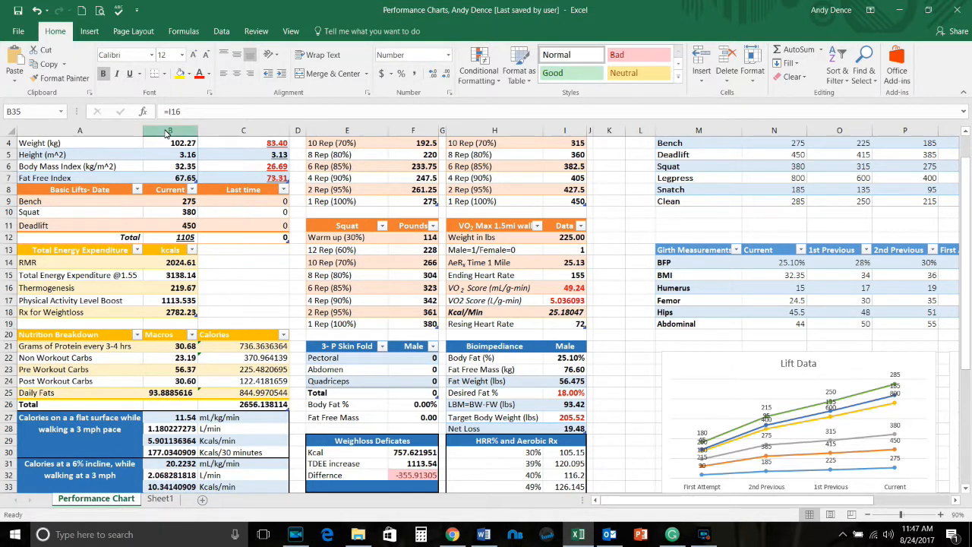
{"action": "scroll", "coordinate": [468, 334], "scroll_direction": "down", "scroll_amount": 1}
{"action": "scroll", "coordinate": [469, 334], "scroll_direction": "down", "scroll_amount": 3}
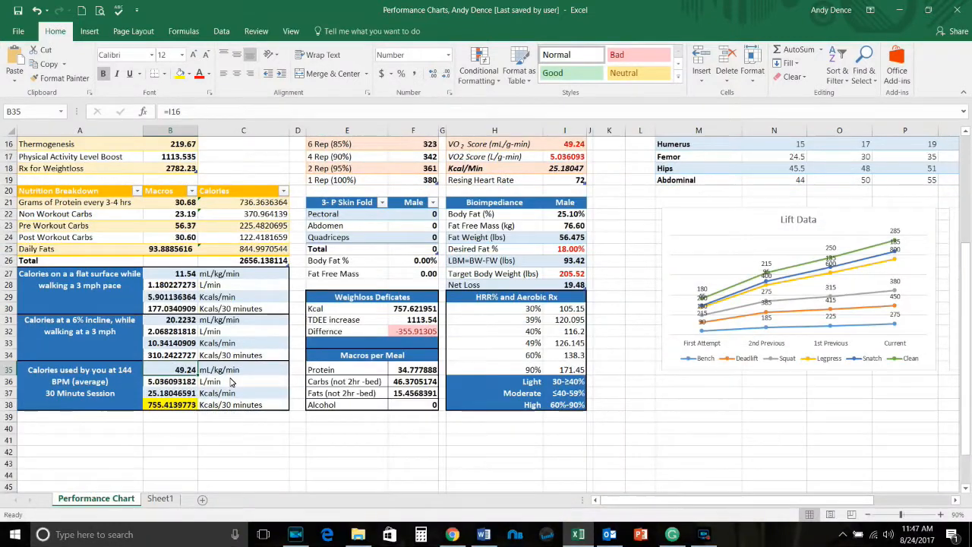
{"action": "left_click", "coordinate": [173, 405]}
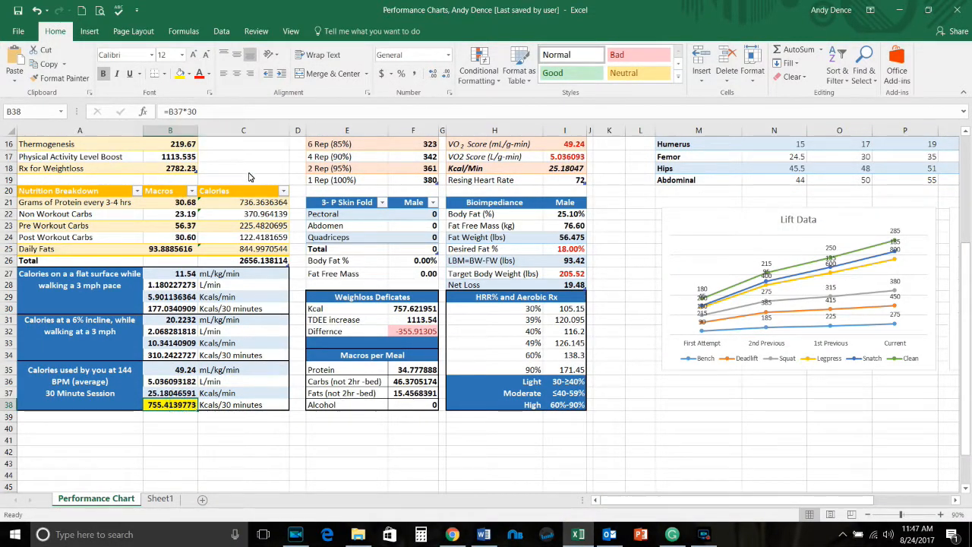
{"action": "scroll", "coordinate": [247, 265], "scroll_direction": "up", "scroll_amount": 3}
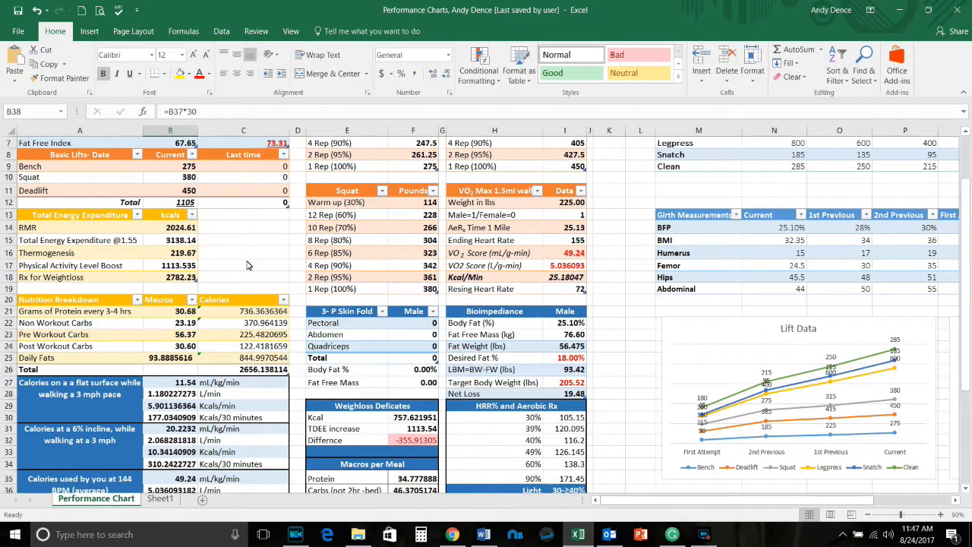
{"action": "scroll", "coordinate": [247, 264], "scroll_direction": "up", "scroll_amount": 2}
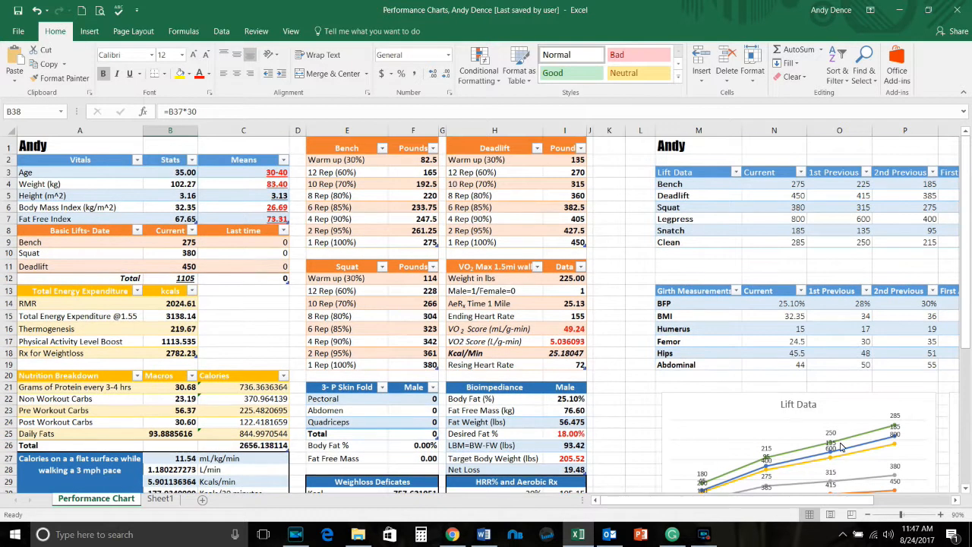
Examine the Lift Data and Girth Measurements tables and their charts, including the heart-rate block beside them
{"action": "left_click_drag", "start_coordinate": [717, 505], "coordinate": [779, 504]}
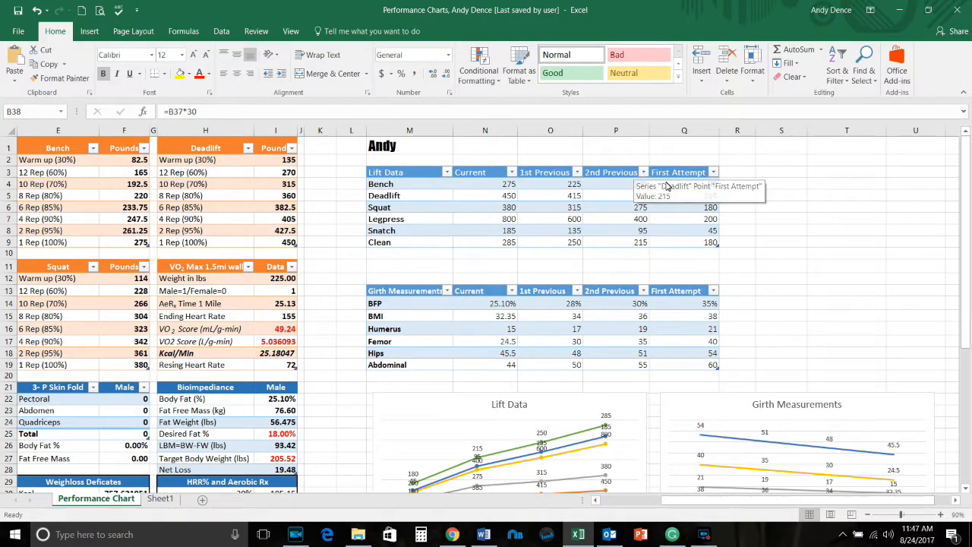
{"action": "scroll", "coordinate": [717, 248], "scroll_direction": "down", "scroll_amount": 3}
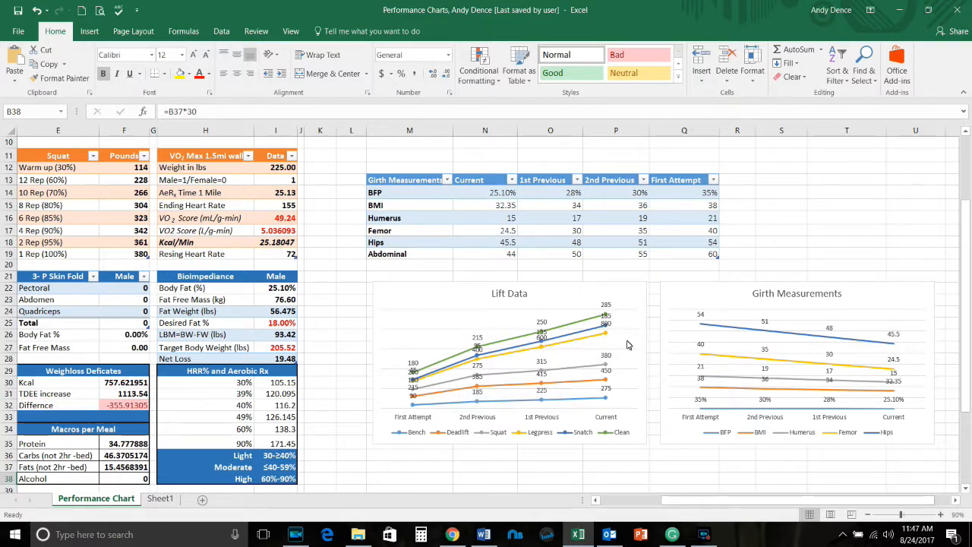
{"action": "scroll", "coordinate": [840, 347], "scroll_direction": "up", "scroll_amount": 2}
{"action": "scroll", "coordinate": [841, 347], "scroll_direction": "down", "scroll_amount": 3}
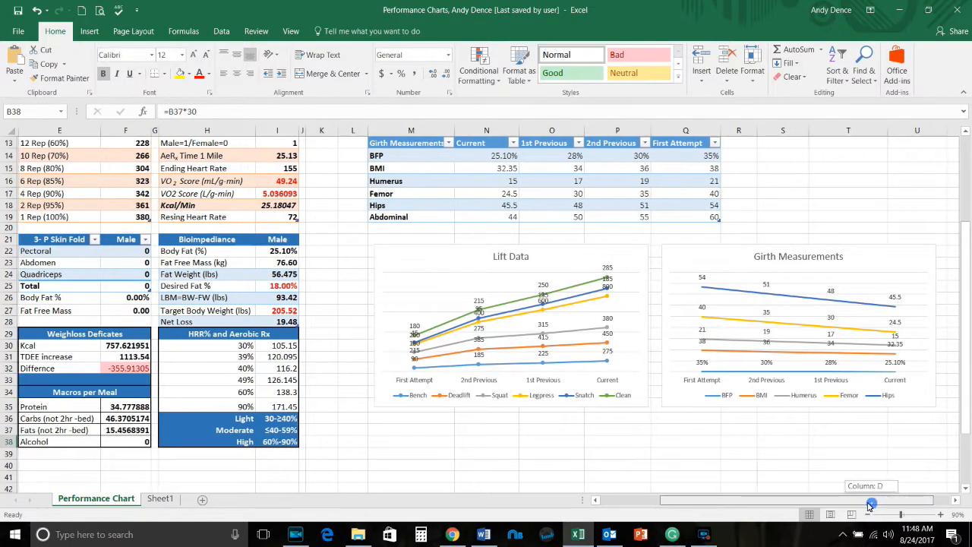
{"action": "scroll", "coordinate": [562, 425], "scroll_direction": "left", "scroll_amount": 5}
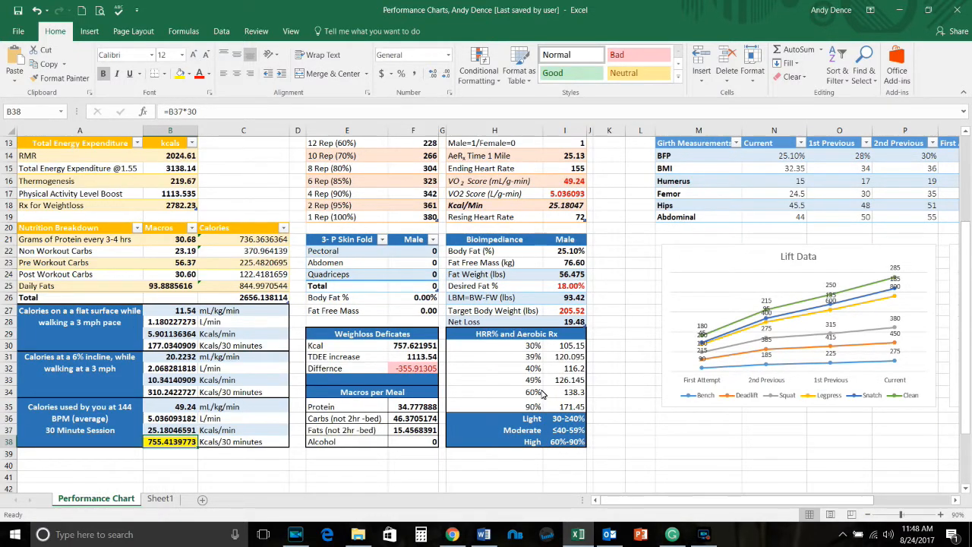
{"action": "scroll", "coordinate": [543, 393], "scroll_direction": "up", "scroll_amount": 4}
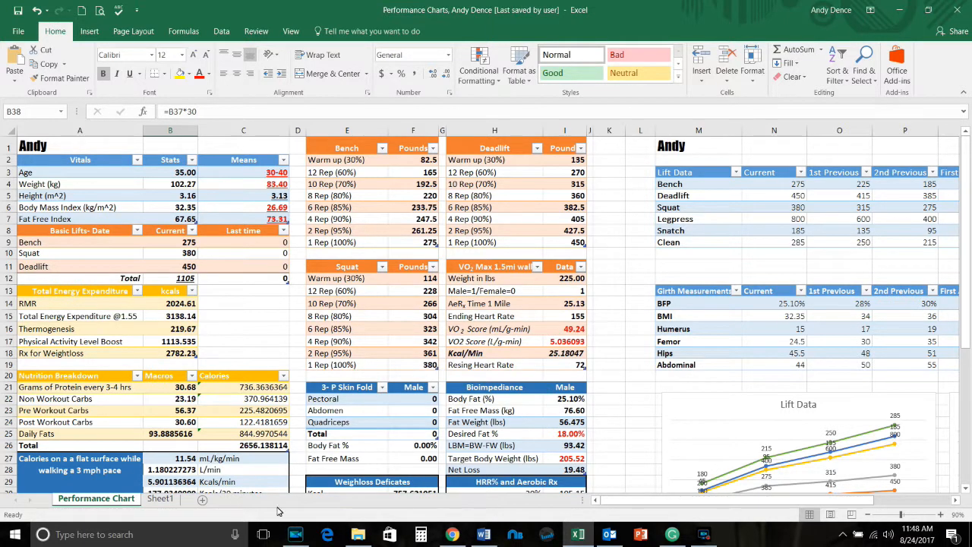
On Sheet1, fit the weight, height, steps/day, minimum, maximum, mean and standard deviation columns to their header text
{"action": "left_click", "coordinate": [171, 498]}
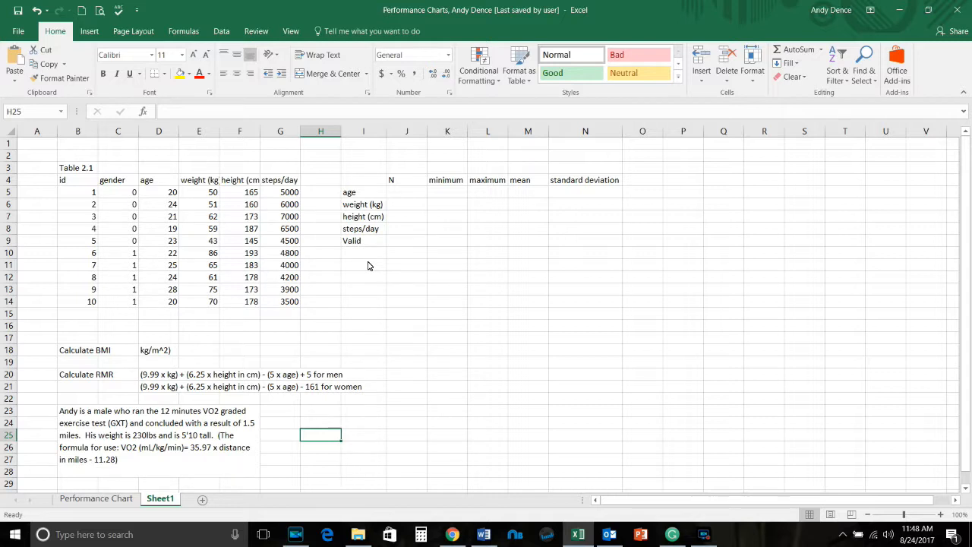
{"action": "double_click", "coordinate": [220, 133]}
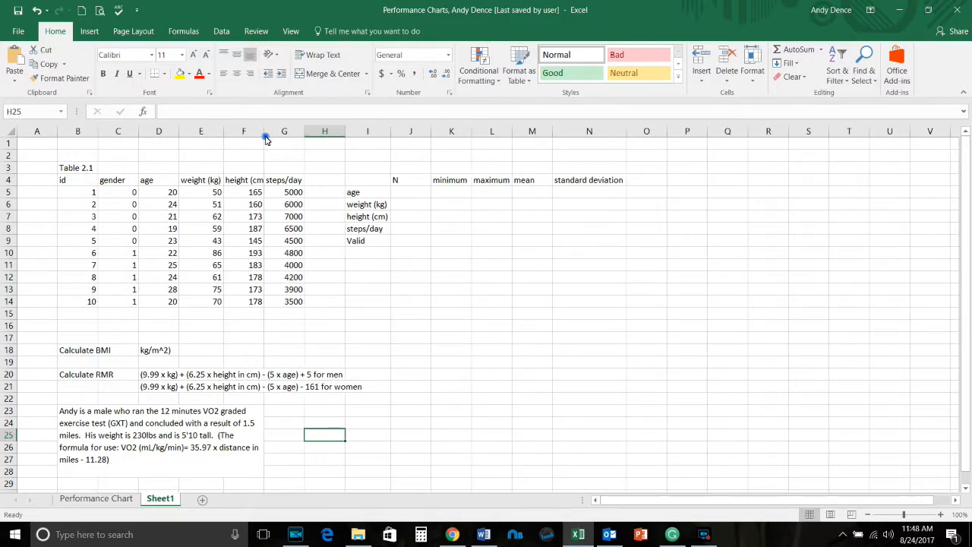
{"action": "double_click", "coordinate": [265, 135]}
{"action": "double_click", "coordinate": [308, 131]}
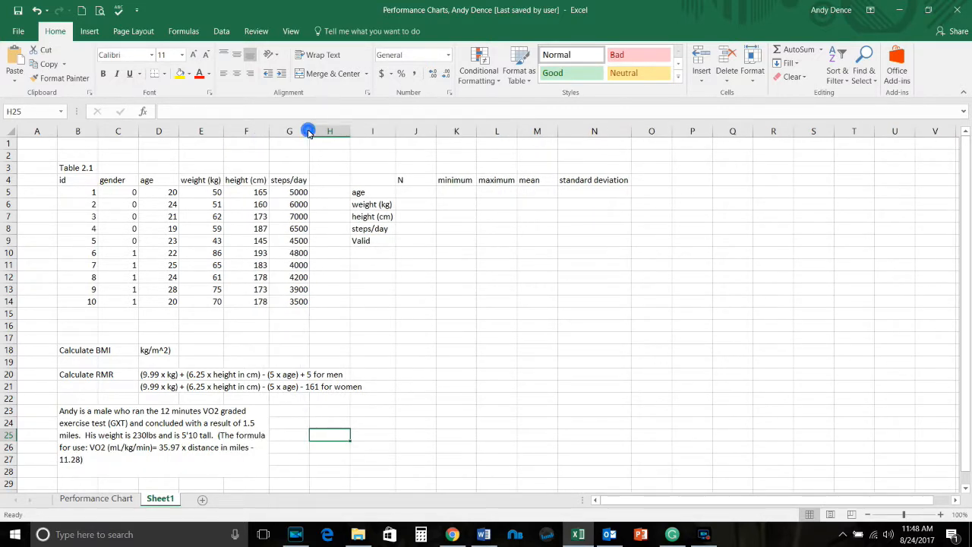
{"action": "double_click", "coordinate": [517, 133]}
{"action": "double_click", "coordinate": [476, 132]}
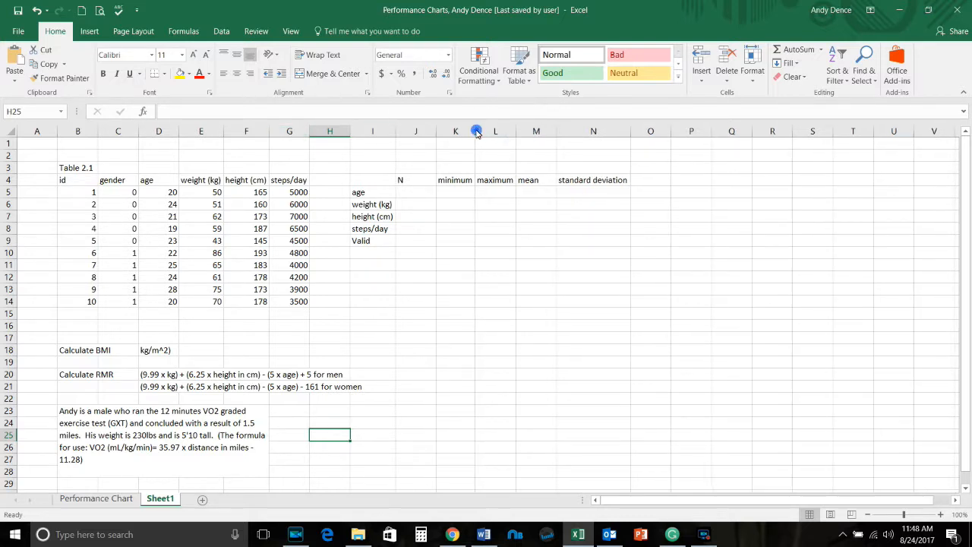
{"action": "double_click", "coordinate": [556, 133]}
{"action": "double_click", "coordinate": [616, 132]}
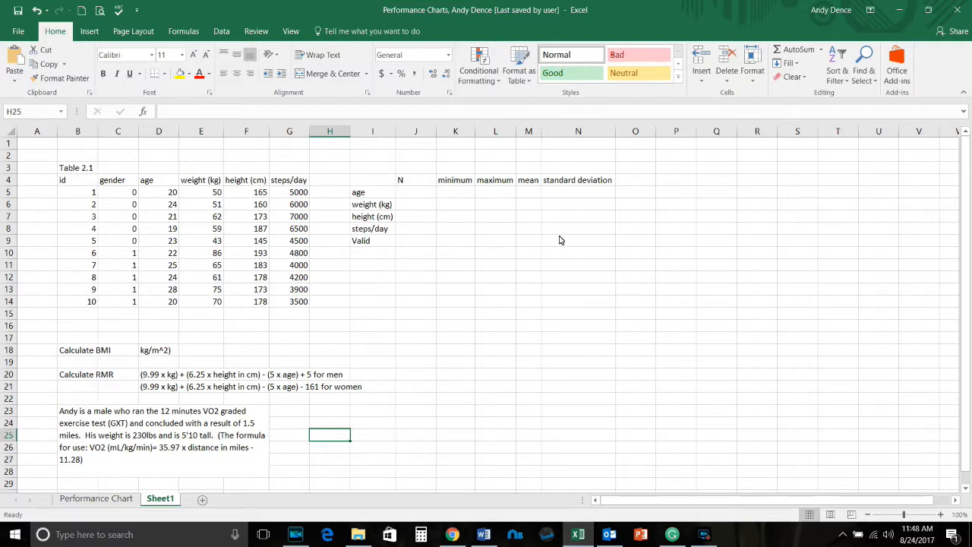
Convert the Table 2.1 data in B4:G14 into a formatted table with headers
{"action": "left_click_drag", "start_coordinate": [73, 182], "coordinate": [301, 306]}
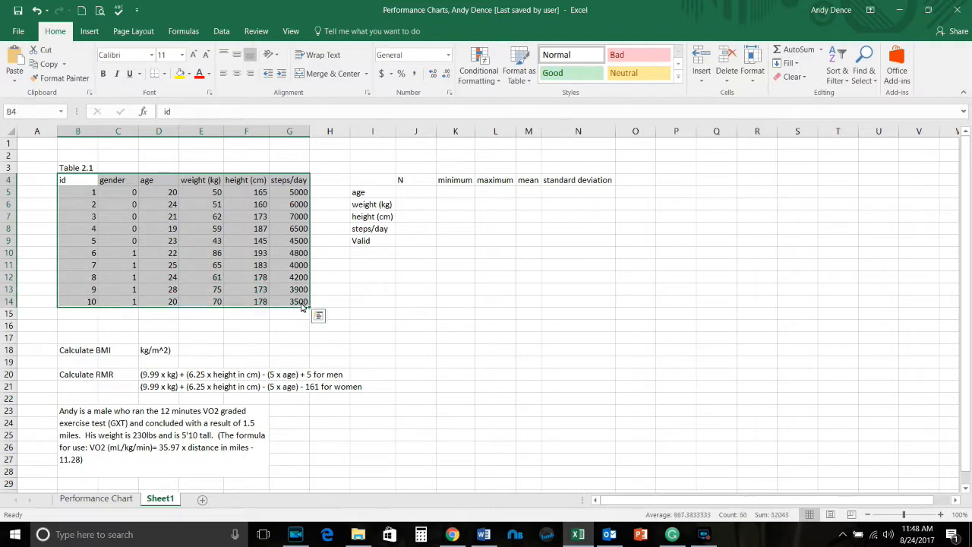
{"action": "left_click", "coordinate": [92, 31]}
{"action": "left_click", "coordinate": [105, 59]}
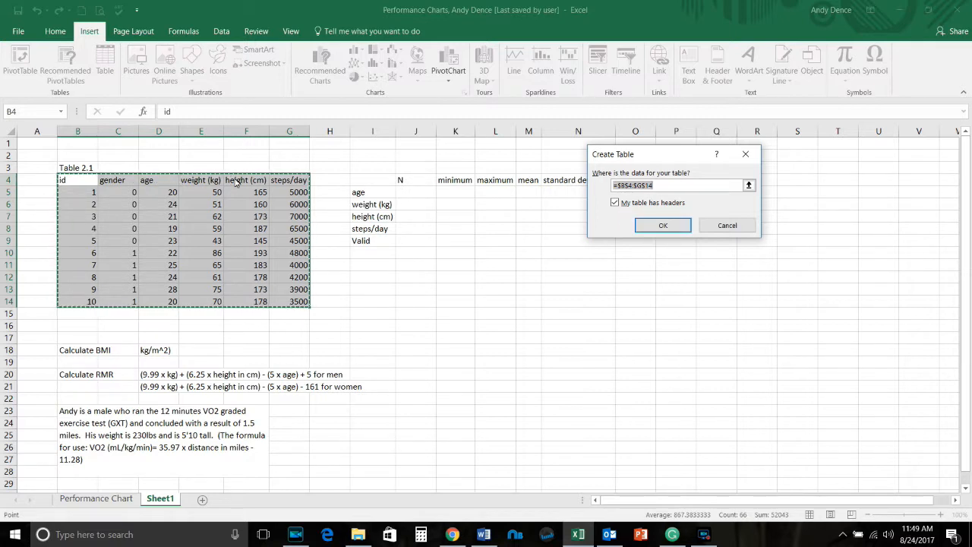
{"action": "left_click", "coordinate": [659, 226]}
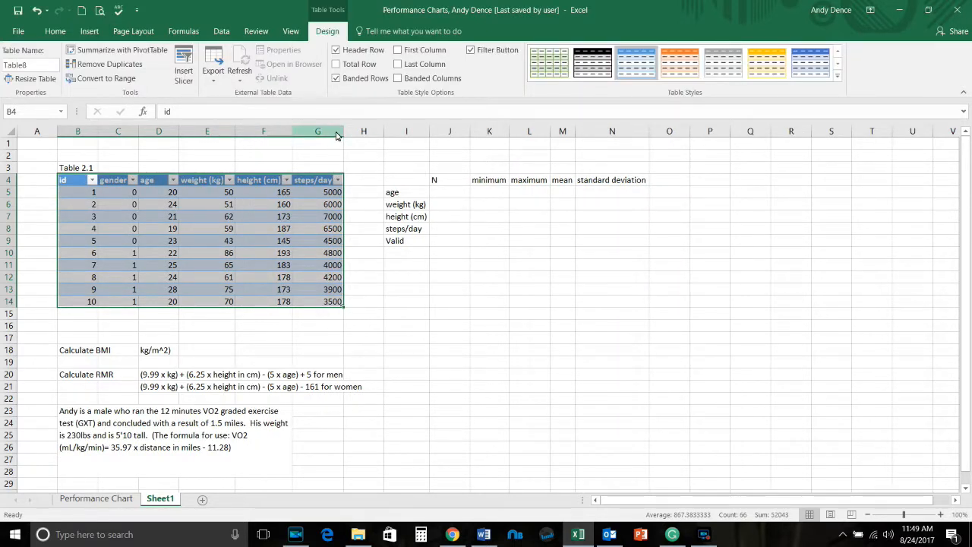
Fit the new table's gender, weight, height and steps/day columns to their headers and narrow the age column to match
{"action": "double_click", "coordinate": [344, 132]}
{"action": "double_click", "coordinate": [292, 132]}
{"action": "double_click", "coordinate": [235, 132]}
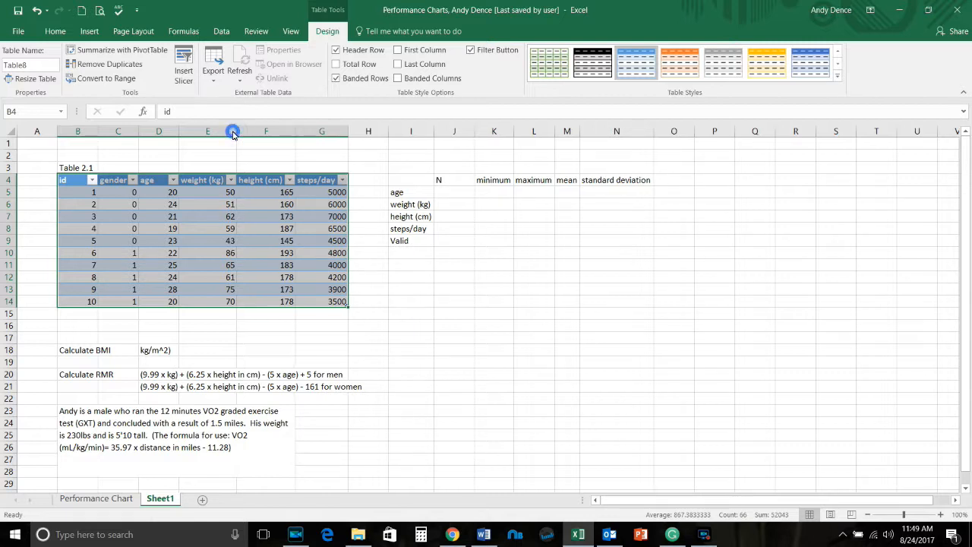
{"action": "double_click", "coordinate": [179, 133]}
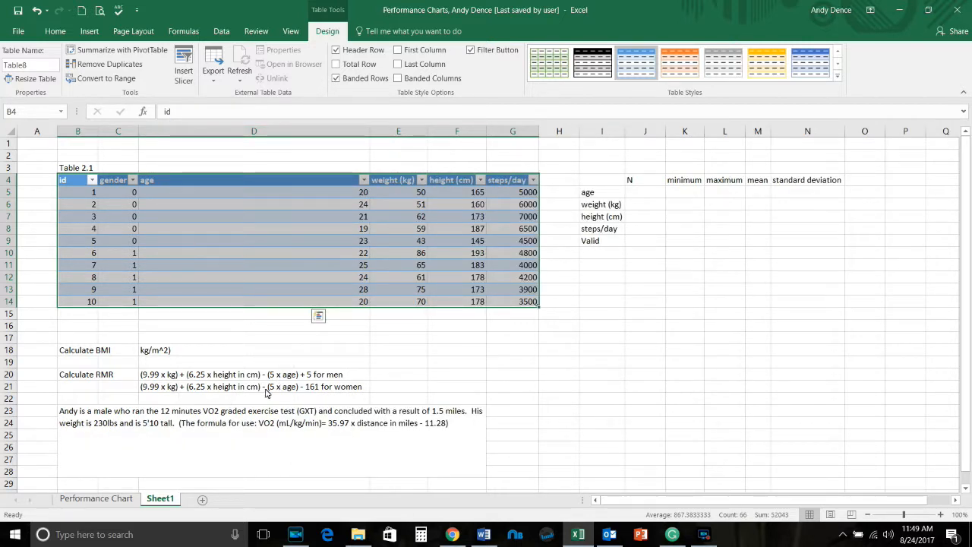
{"action": "double_click", "coordinate": [138, 133]}
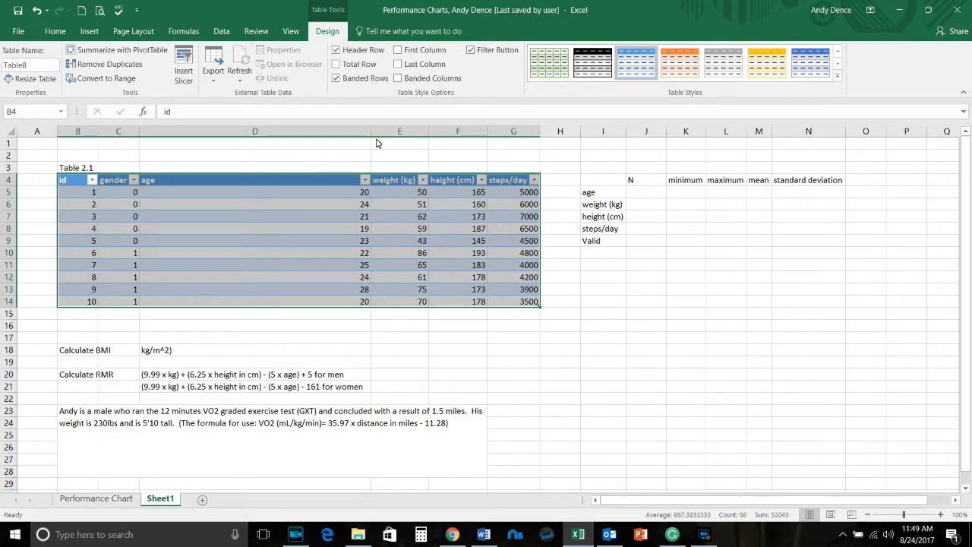
{"action": "left_click_drag", "start_coordinate": [371, 136], "coordinate": [170, 160]}
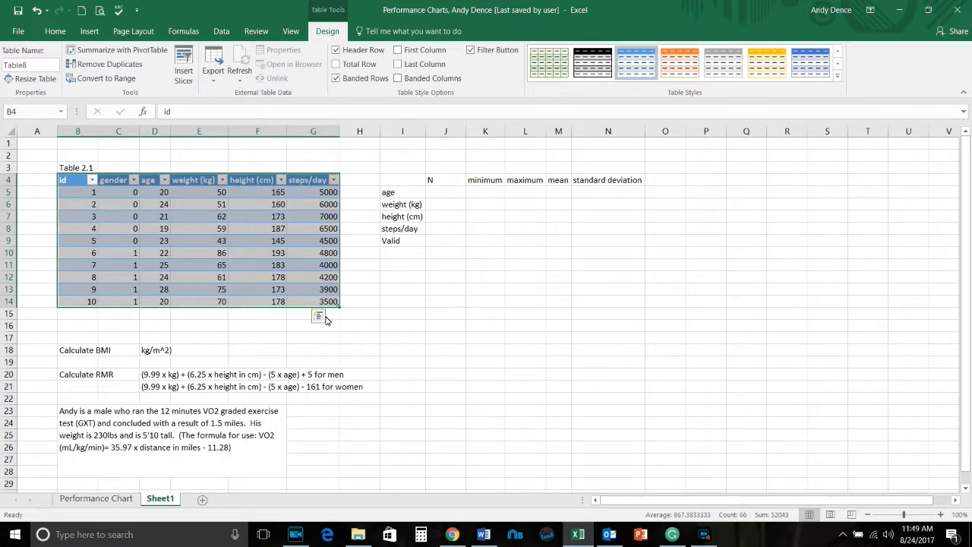
{"action": "left_click", "coordinate": [444, 318]}
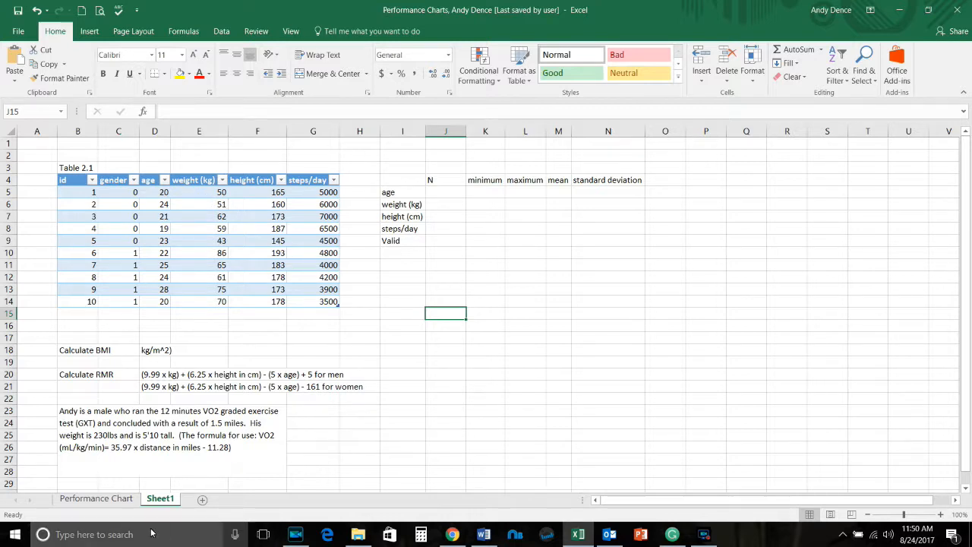
On the Performance Chart sheet, change the VO2 Max 1.5mi walk header in H11 to "VO2 Max Cooper 12 Minute GXT"
{"action": "left_click", "coordinate": [123, 501]}
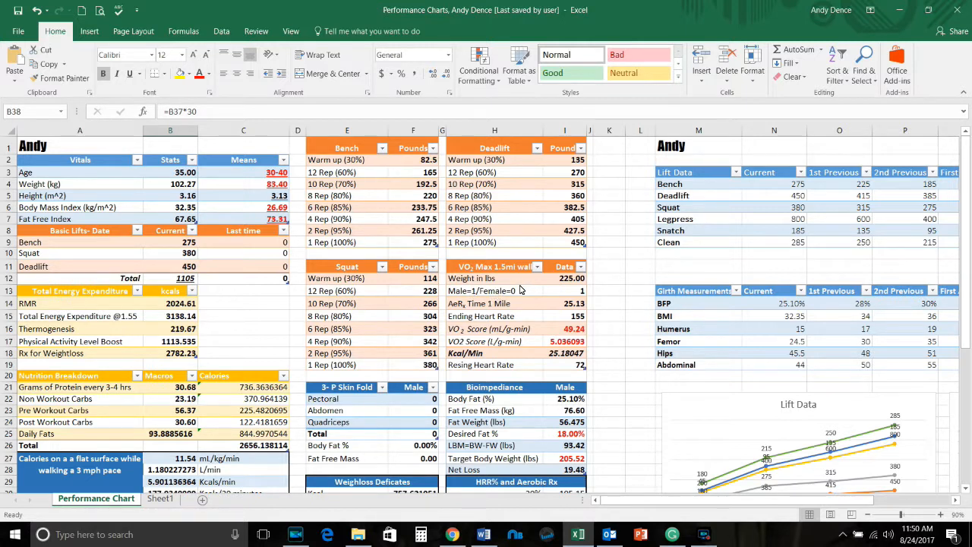
{"action": "left_click", "coordinate": [502, 270]}
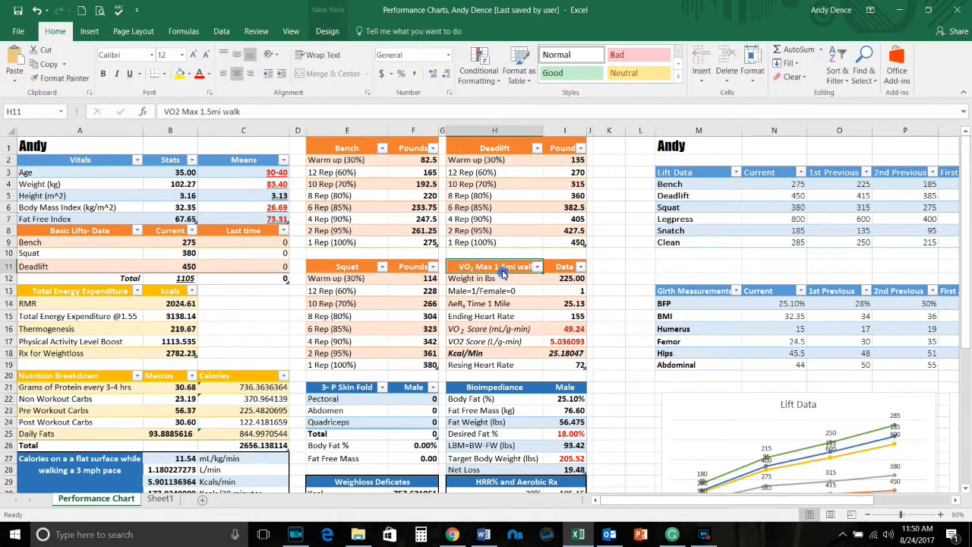
{"action": "left_click_drag", "start_coordinate": [238, 112], "coordinate": [205, 114]}
{"action": "key", "text": "BackSpace"}
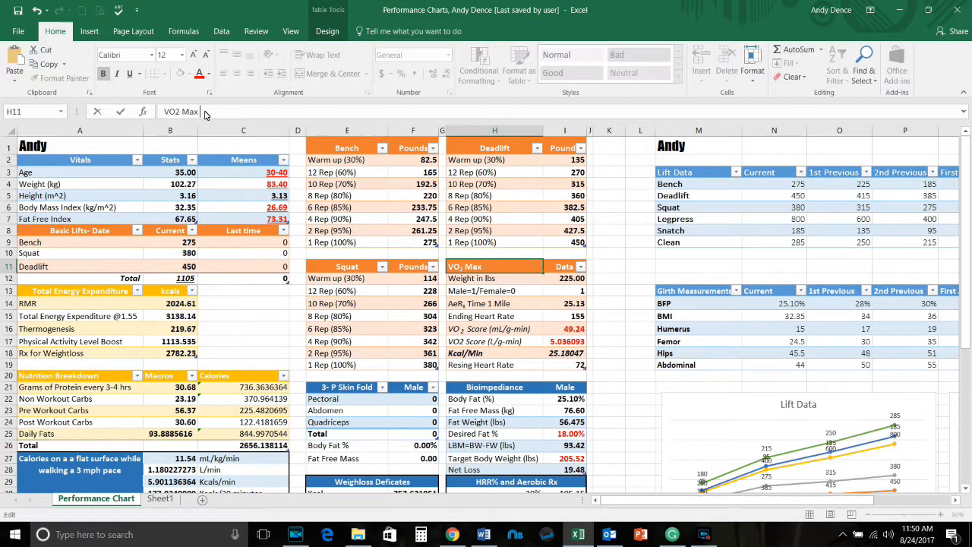
{"action": "type", "text": "Cooper 12 Minute "}
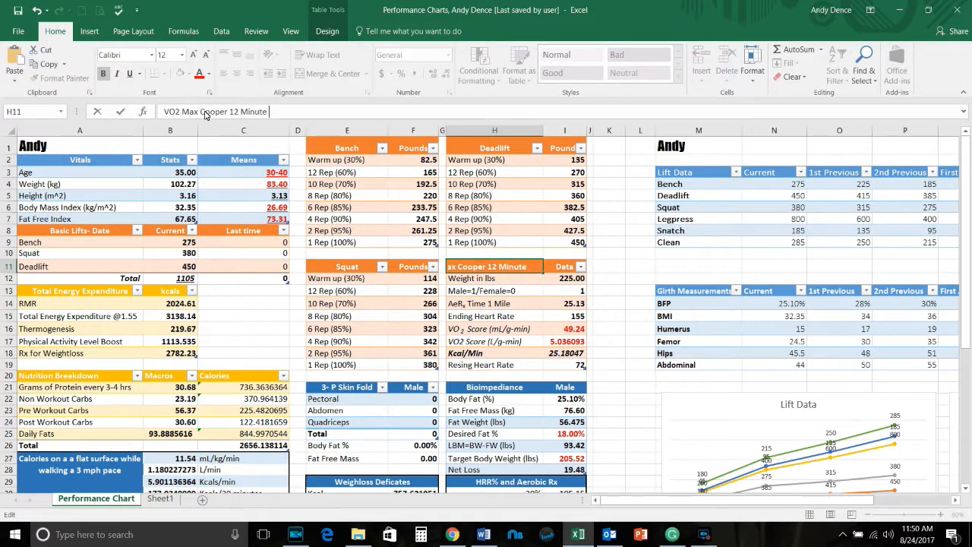
{"action": "type", "text": "GXT"}
{"action": "key", "text": "Return"}
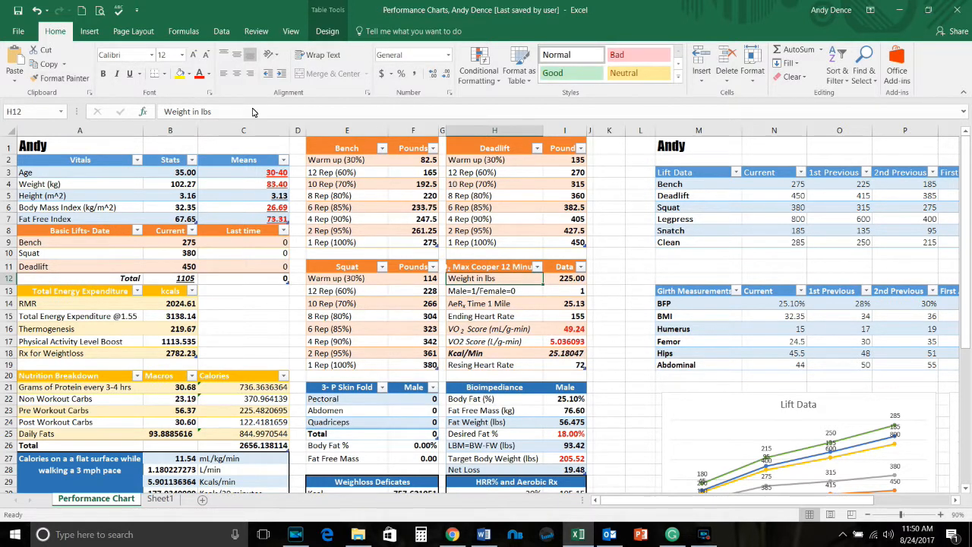
{"action": "left_click", "coordinate": [575, 282]}
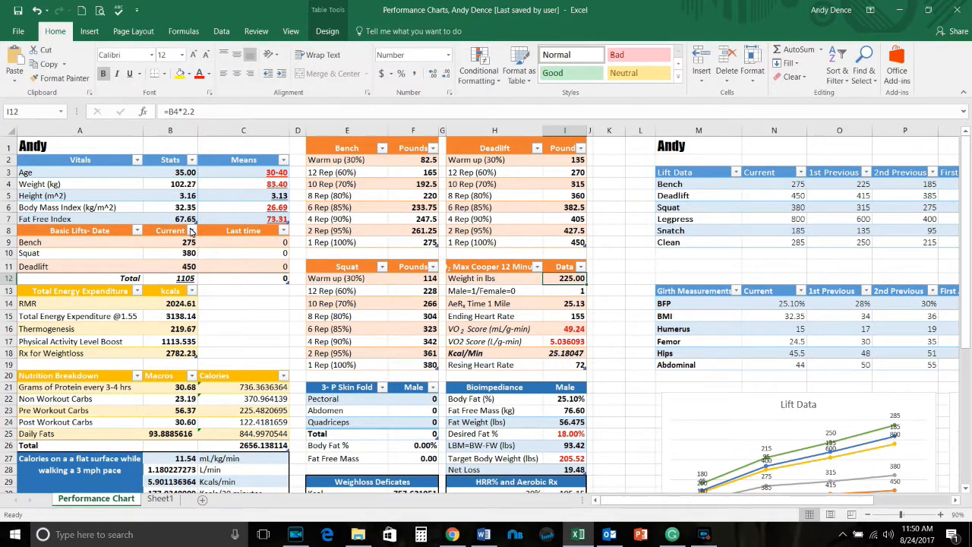
On Sheet1, enter 10 in the N column for age, weight, height, steps/day and Valid (J5:J9)
{"action": "left_click", "coordinate": [159, 499]}
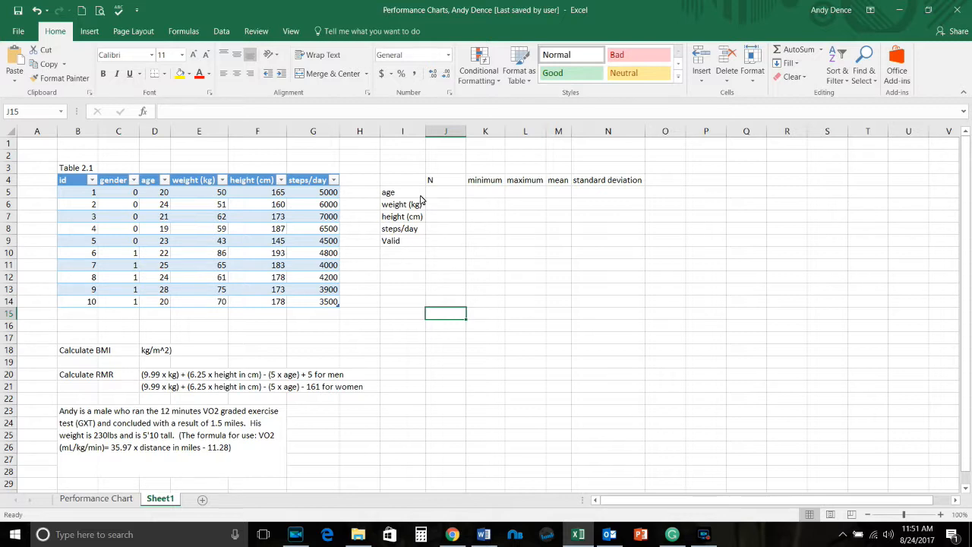
{"action": "left_click", "coordinate": [456, 194]}
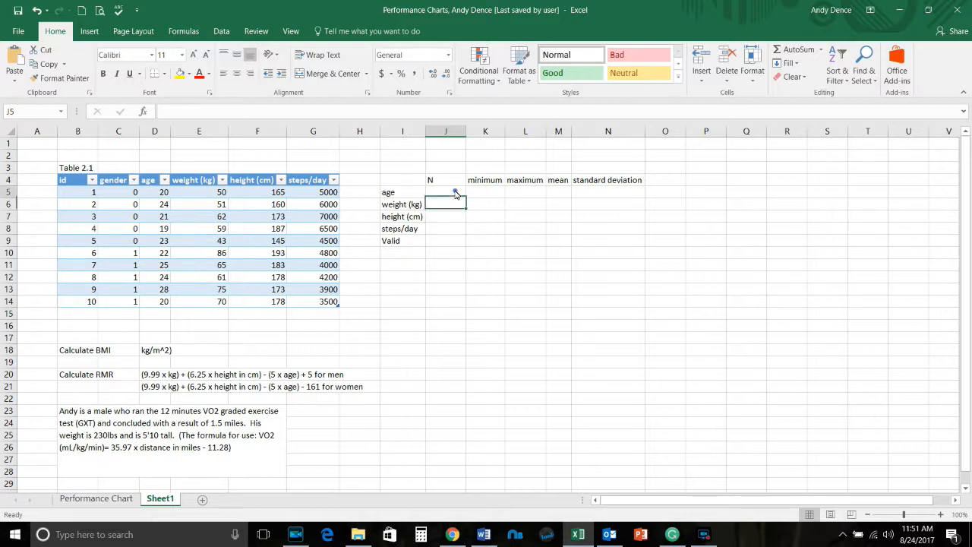
{"action": "type", "text": "10"}
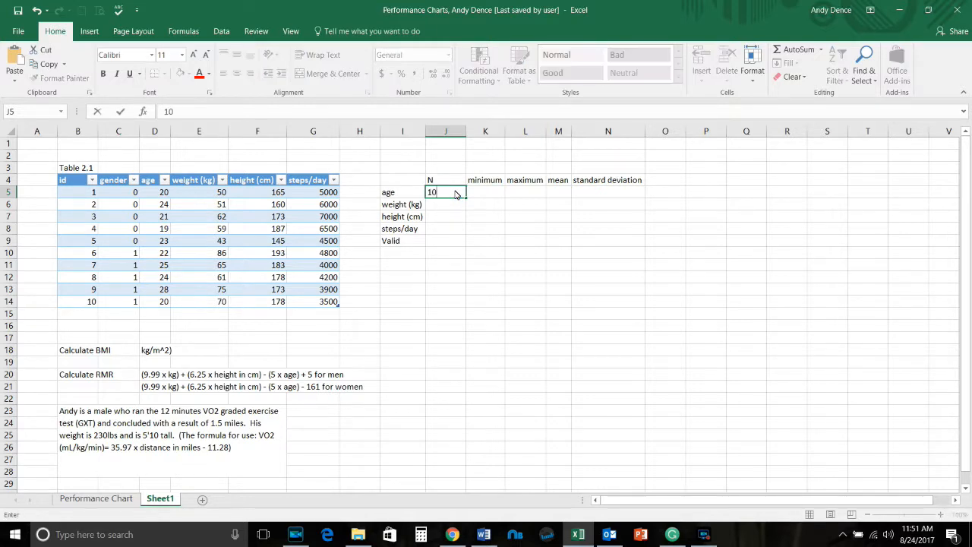
{"action": "key", "text": "Return"}
{"action": "type", "text": "10"}
{"action": "key", "text": "Return"}
{"action": "type", "text": "10"}
{"action": "key", "text": "Return"}
{"action": "type", "text": "10"}
{"action": "key", "text": "Return"}
{"action": "type", "text": "10"}
{"action": "key", "text": "Return"}
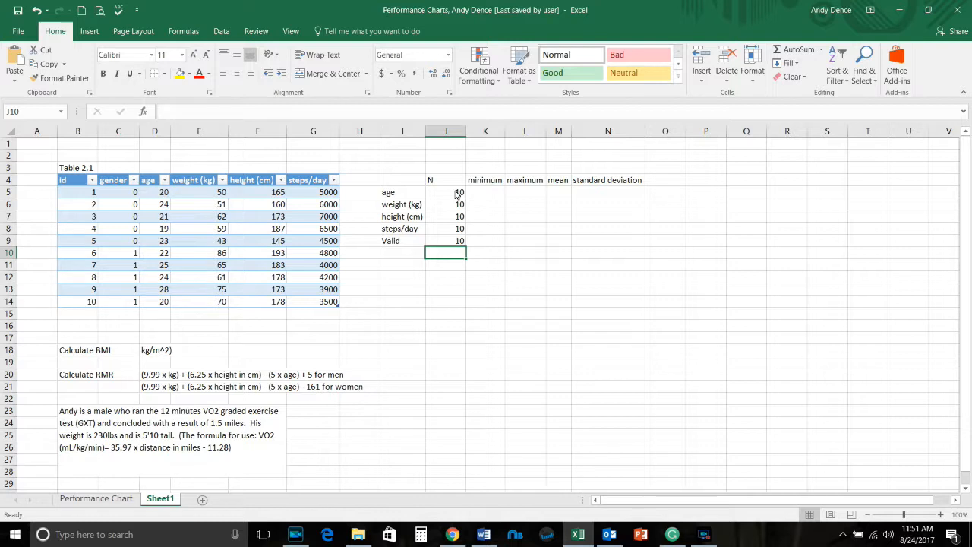
{"action": "key", "text": "Right"}
{"action": "key", "text": "Up"}
{"action": "key", "text": "Up"}
{"action": "key", "text": "Up"}
{"action": "key", "text": "Up"}
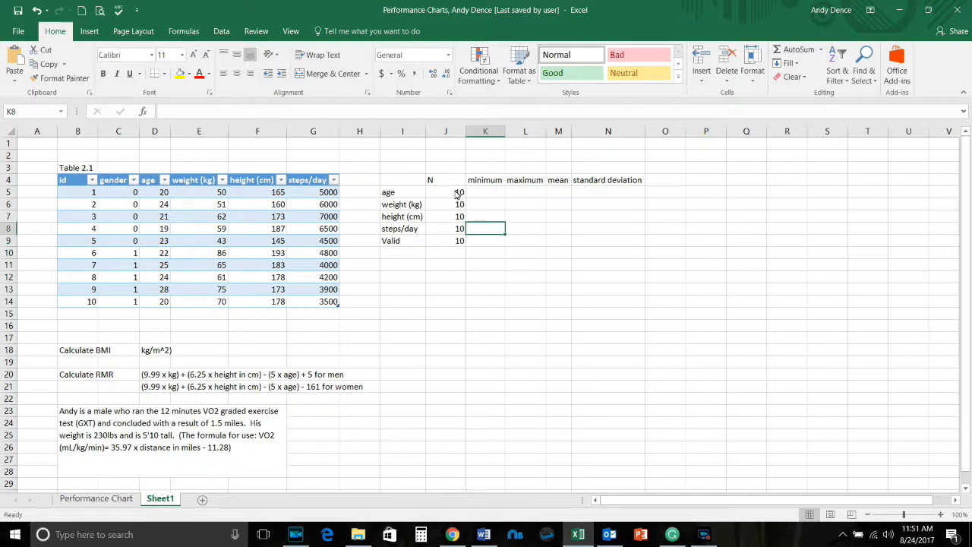
{"action": "key", "text": "Up"}
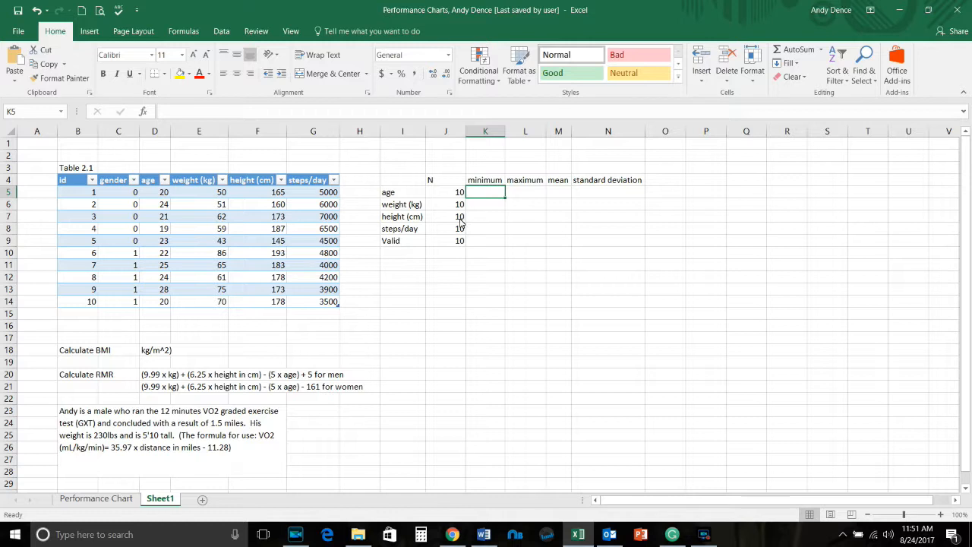
{"action": "type", "text": "="}
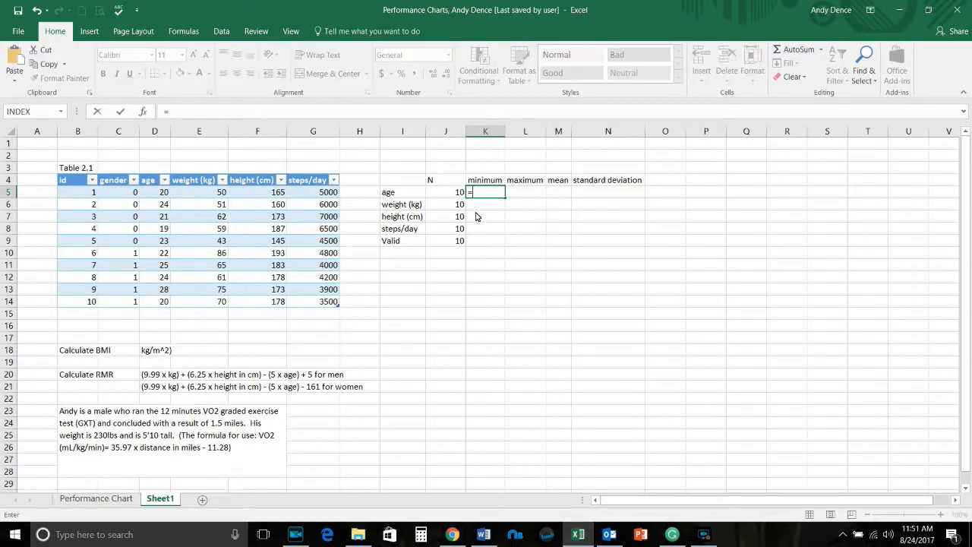
{"action": "type", "text": "="}
{"action": "left_click", "coordinate": [492, 204]}
{"action": "key", "text": "Escape"}
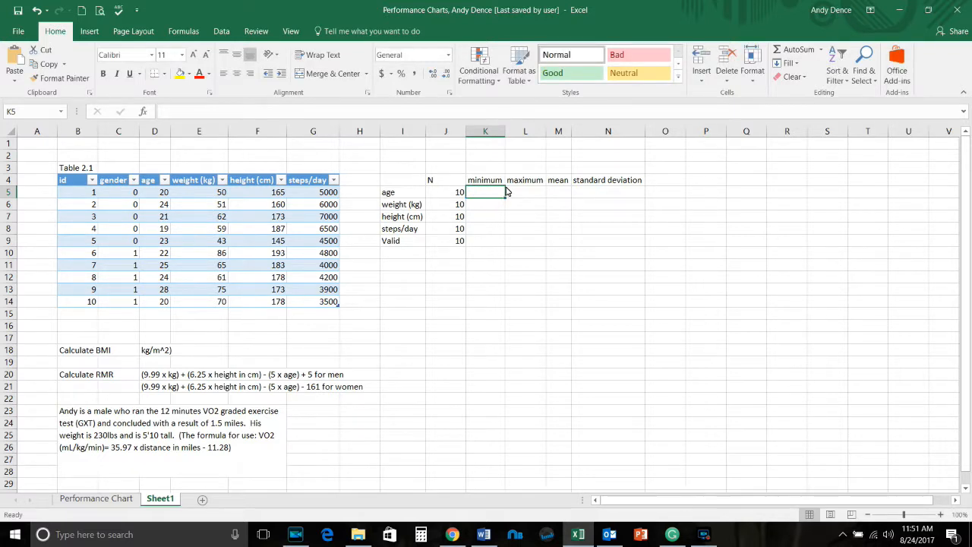
Calculate the minimum age in K5 with a MIN formula over the age column of Table 2.1
{"action": "left_click", "coordinate": [500, 201]}
{"action": "left_click", "coordinate": [500, 193]}
{"action": "type", "text": "="}
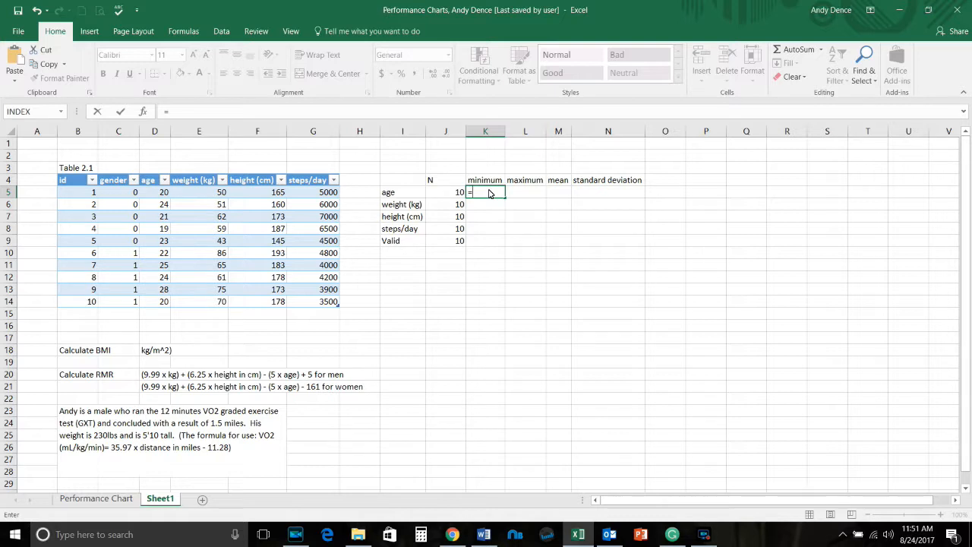
{"action": "type", "text": "min"}
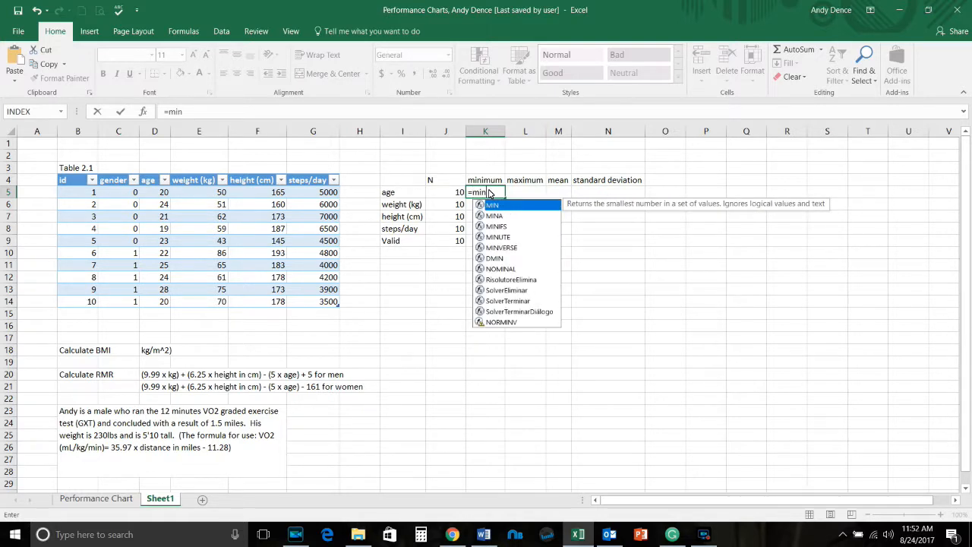
{"action": "double_click", "coordinate": [488, 207]}
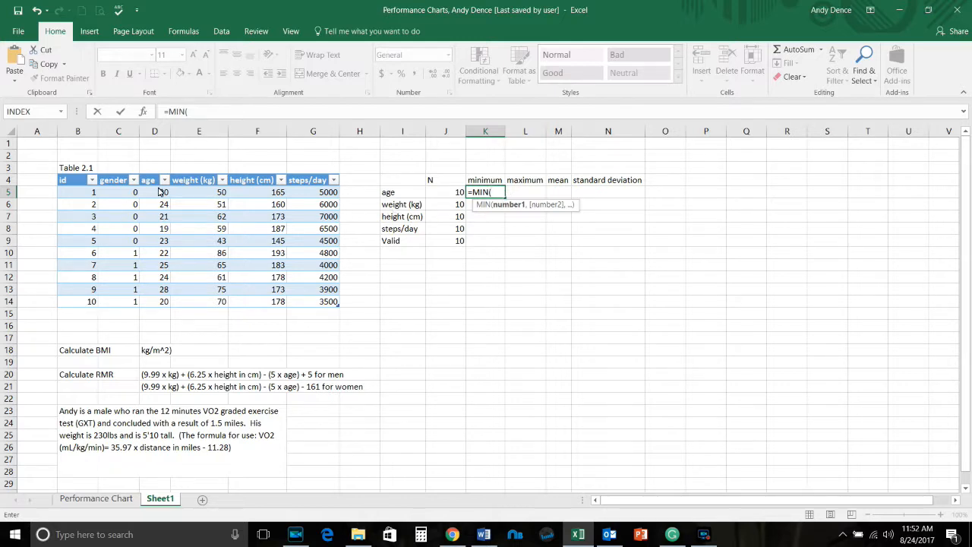
{"action": "left_click_drag", "start_coordinate": [159, 195], "coordinate": [161, 304]}
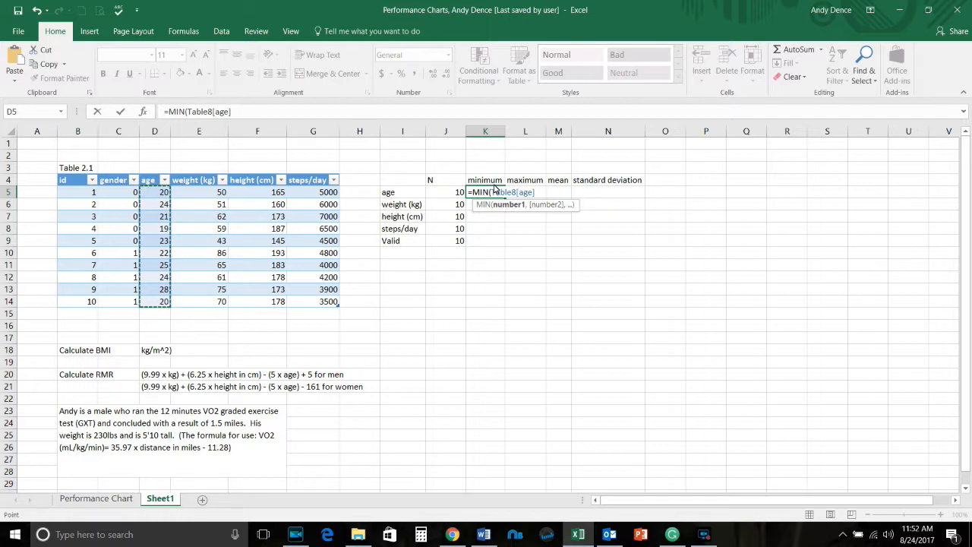
{"action": "key", "text": "Escape"}
{"action": "key", "text": "Return"}
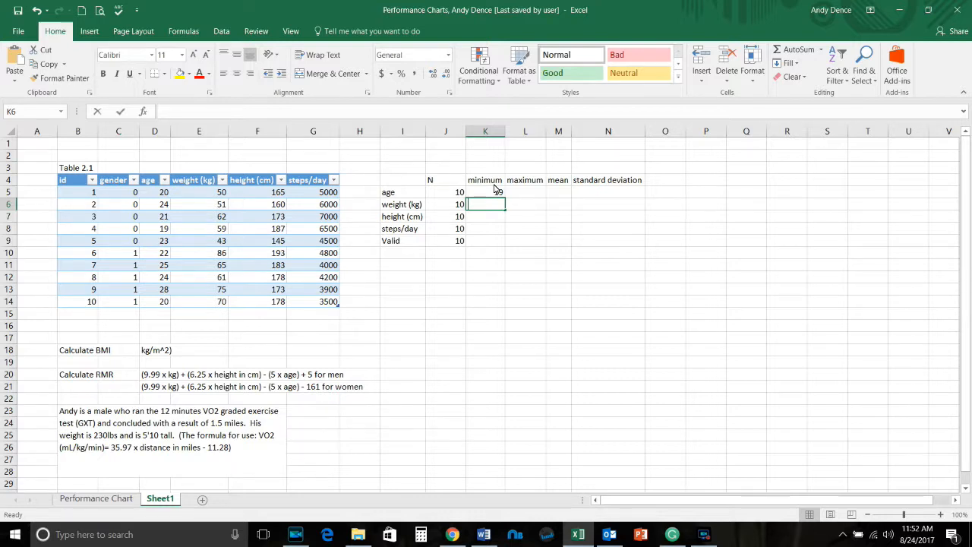
Calculate the minimum weight in K6 with a MIN formula over the weight (kg) column
{"action": "type", "text": "="}
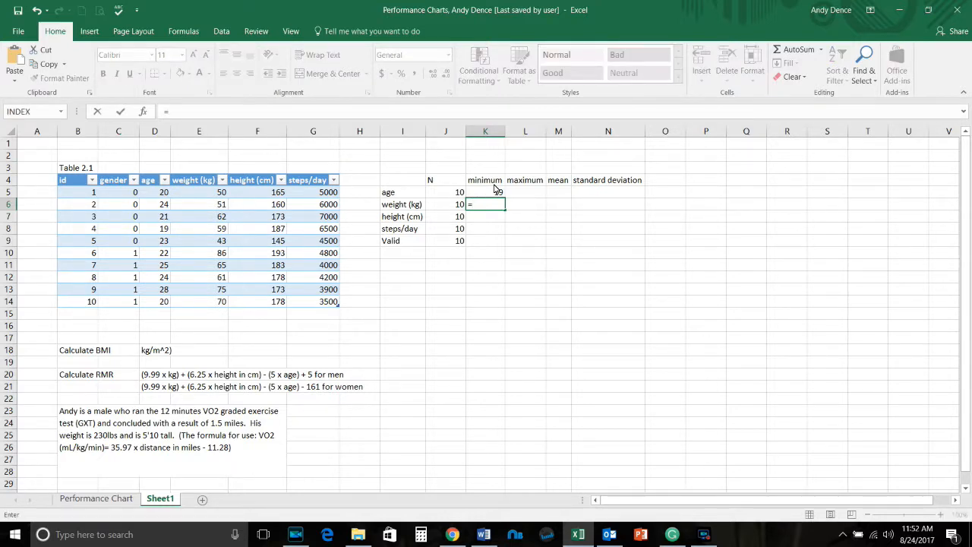
{"action": "type", "text": "min"}
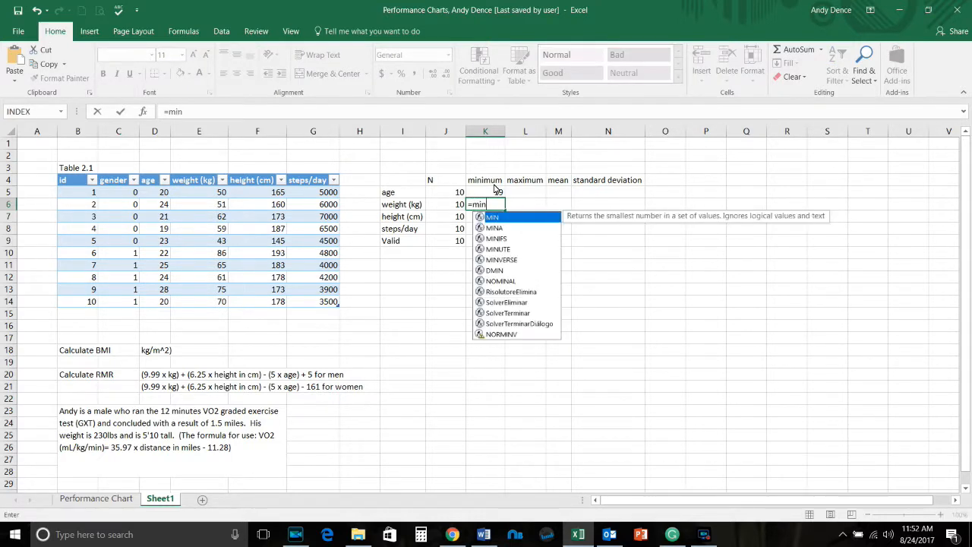
{"action": "double_click", "coordinate": [520, 218]}
{"action": "left_click_drag", "start_coordinate": [205, 196], "coordinate": [199, 305]}
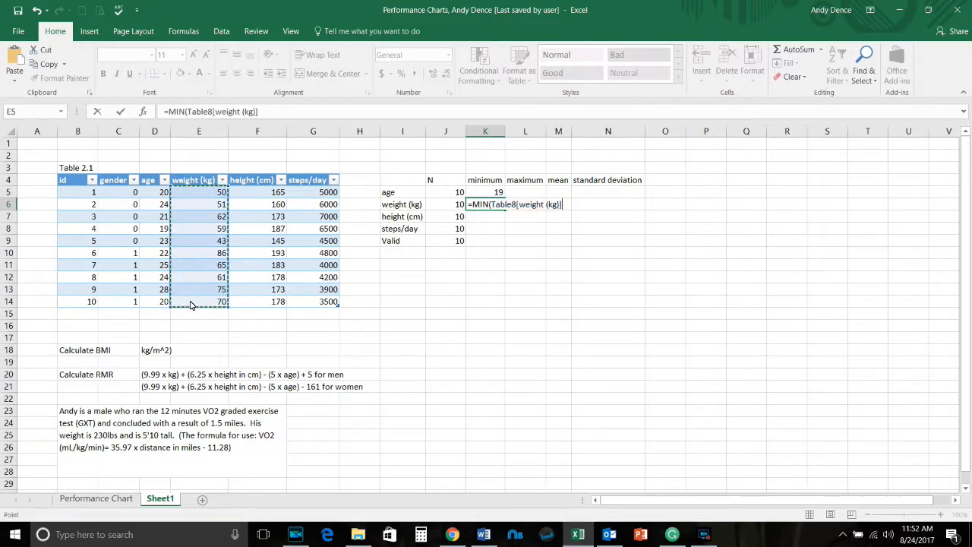
{"action": "key", "text": "Return"}
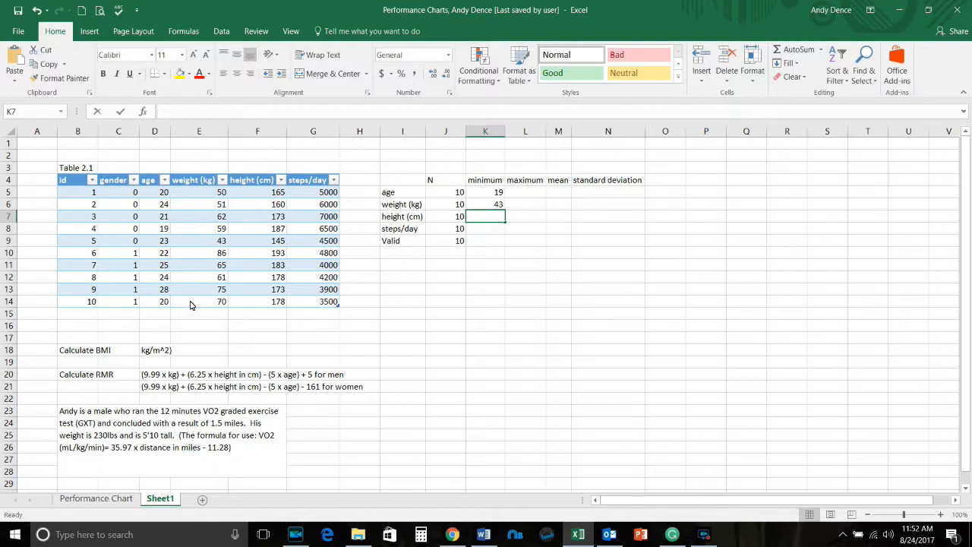
Calculate the minimum height in K7 and minimum steps/day in K8 with MIN formulas over their table columns
{"action": "type", "text": "=min"}
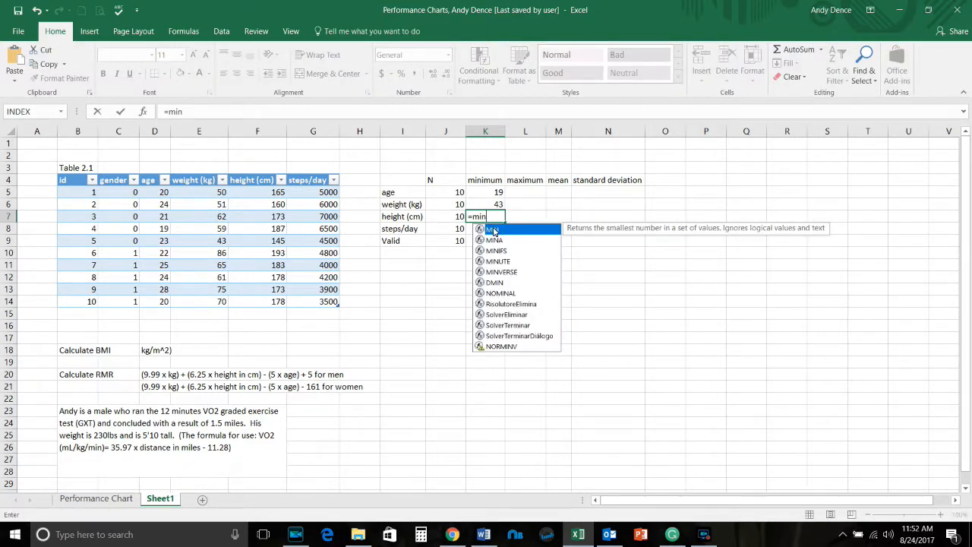
{"action": "double_click", "coordinate": [497, 232]}
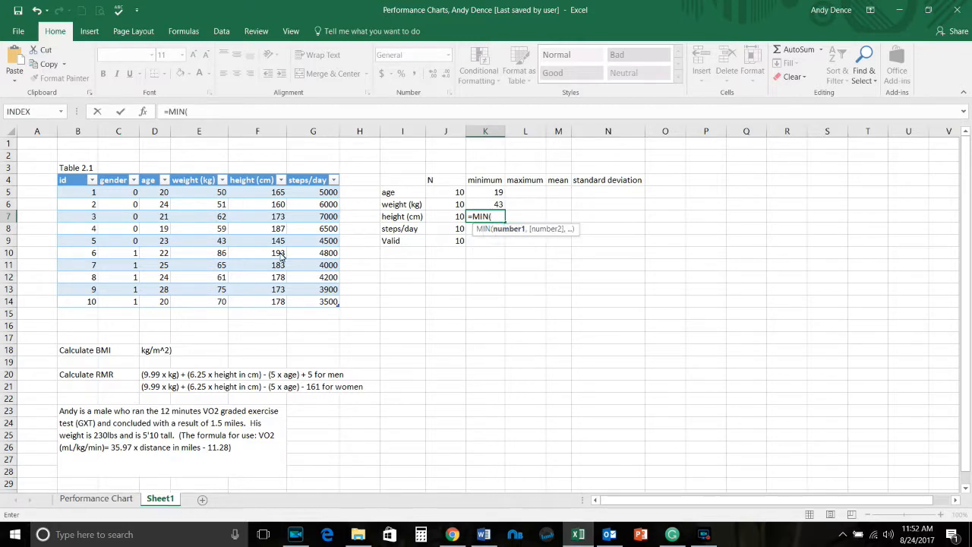
{"action": "left_click_drag", "start_coordinate": [275, 198], "coordinate": [264, 301]}
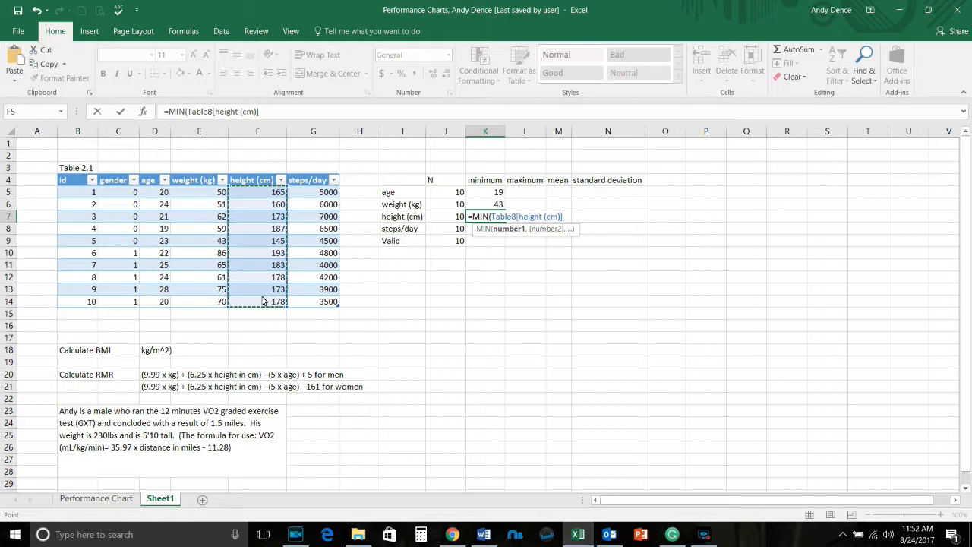
{"action": "key", "text": "Return"}
{"action": "type", "text": "=min"}
{"action": "key", "text": "Tab"}
{"action": "left_click_drag", "start_coordinate": [329, 192], "coordinate": [338, 308]}
{"action": "key", "text": "Return"}
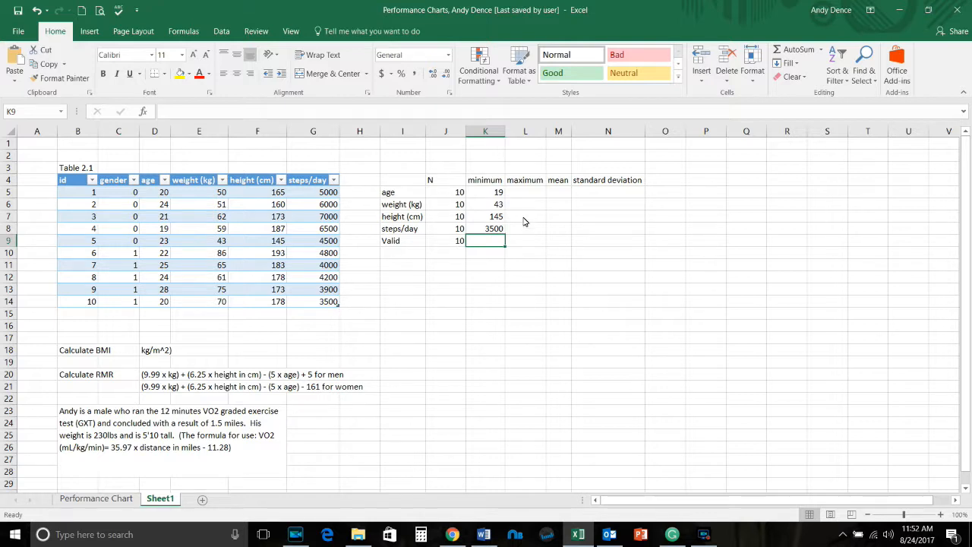
Calculate the maximum age in L5 with a MAX formula over the age column of Table 2.1
{"action": "left_click", "coordinate": [541, 192]}
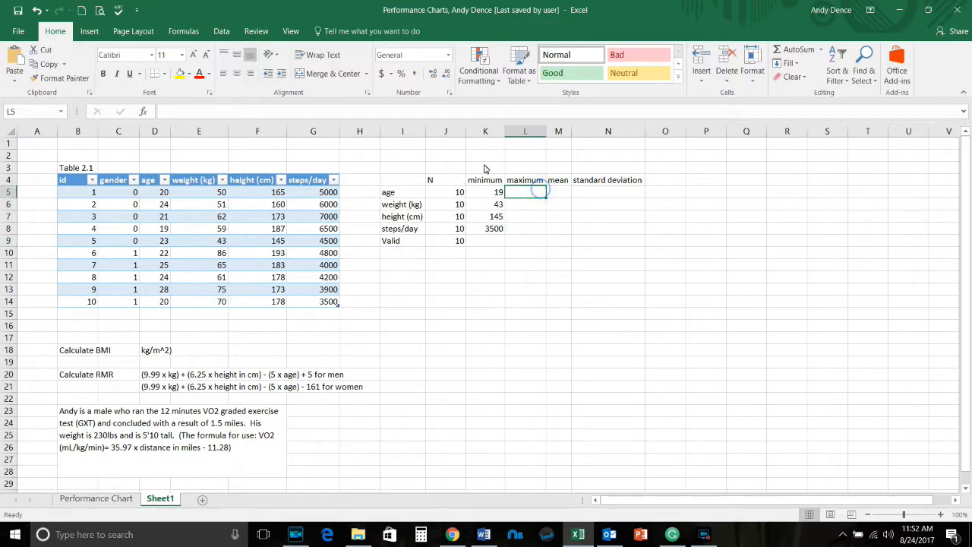
{"action": "type", "text": "=max"}
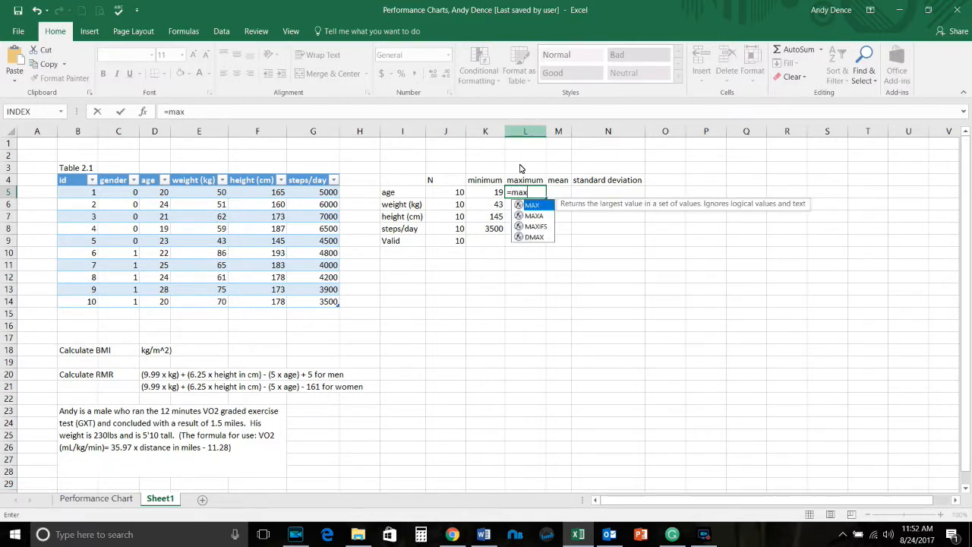
{"action": "double_click", "coordinate": [533, 205]}
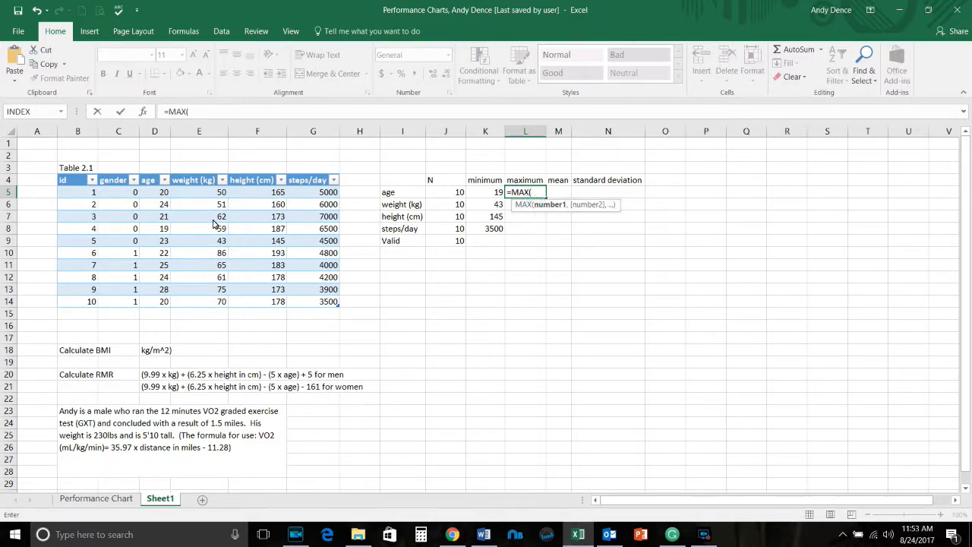
{"action": "left_click", "coordinate": [258, 195]}
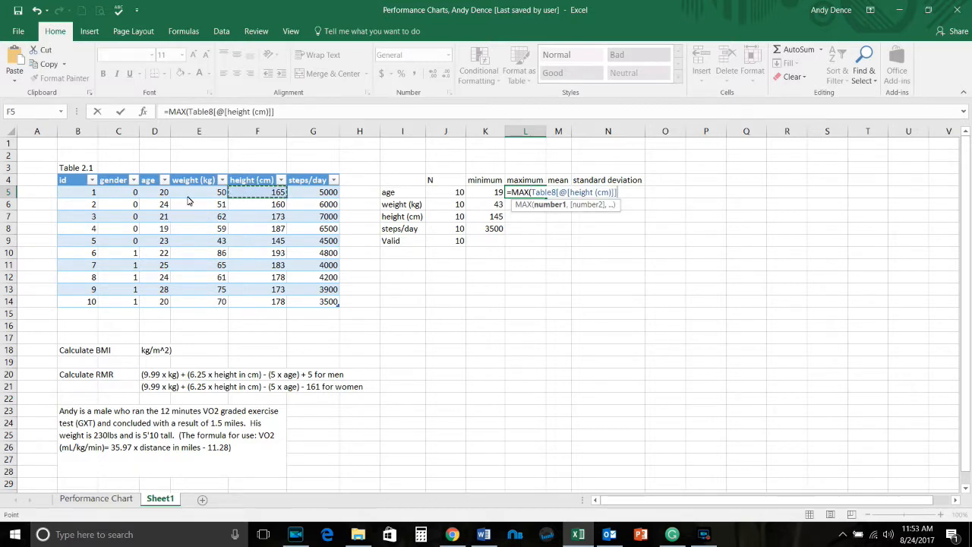
{"action": "left_click", "coordinate": [165, 197]}
{"action": "left_click_drag", "start_coordinate": [165, 197], "coordinate": [172, 303]}
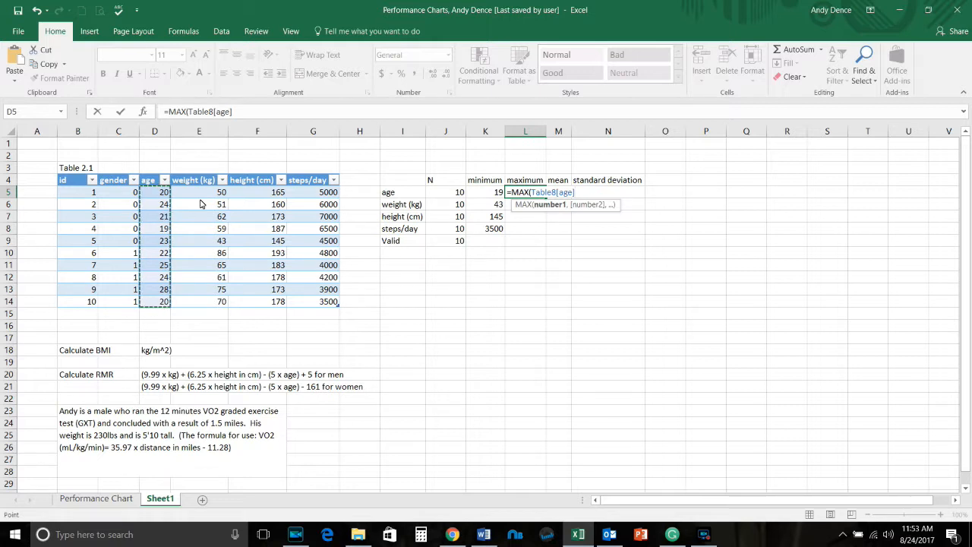
{"action": "key", "text": "Return"}
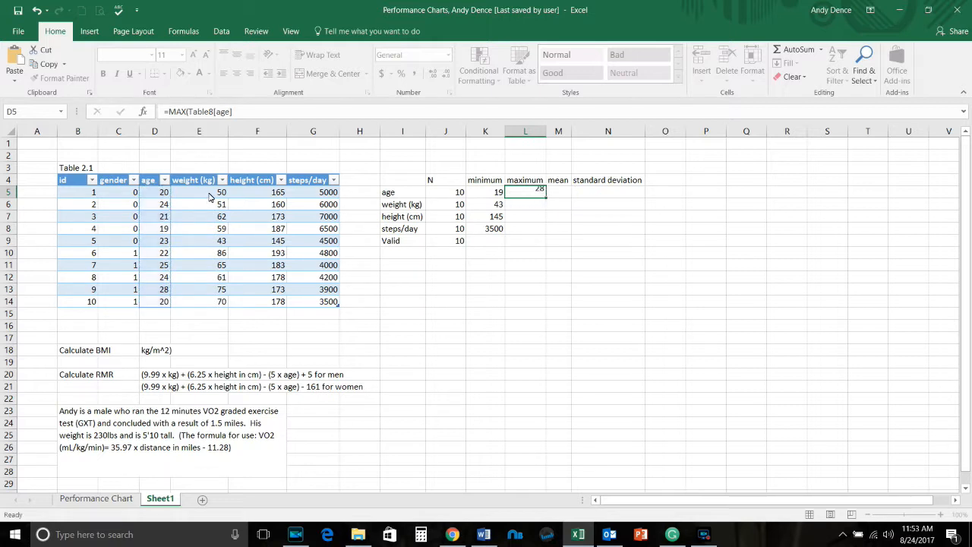
{"action": "type", "text": "="}
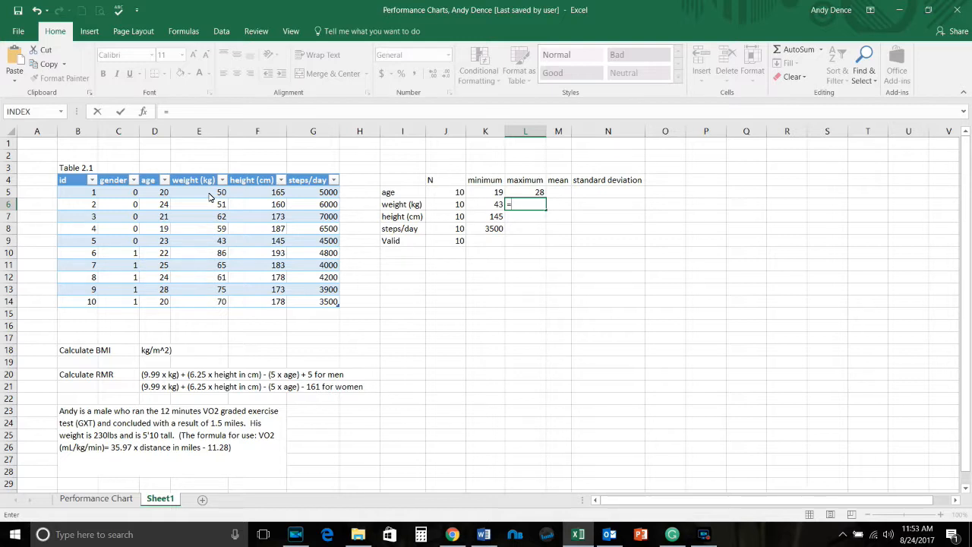
{"action": "type", "text": "max"}
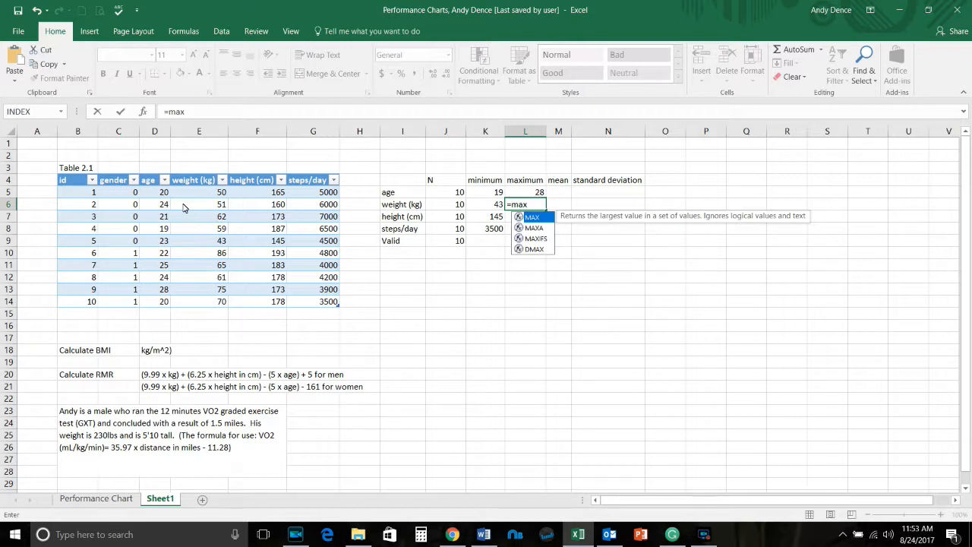
{"action": "left_click_drag", "start_coordinate": [194, 198], "coordinate": [199, 306]}
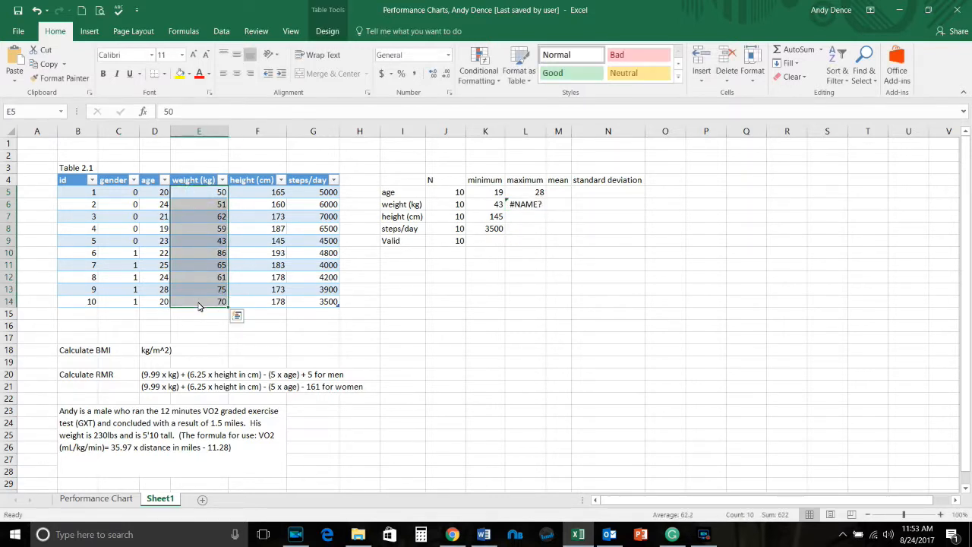
{"action": "left_click", "coordinate": [353, 328]}
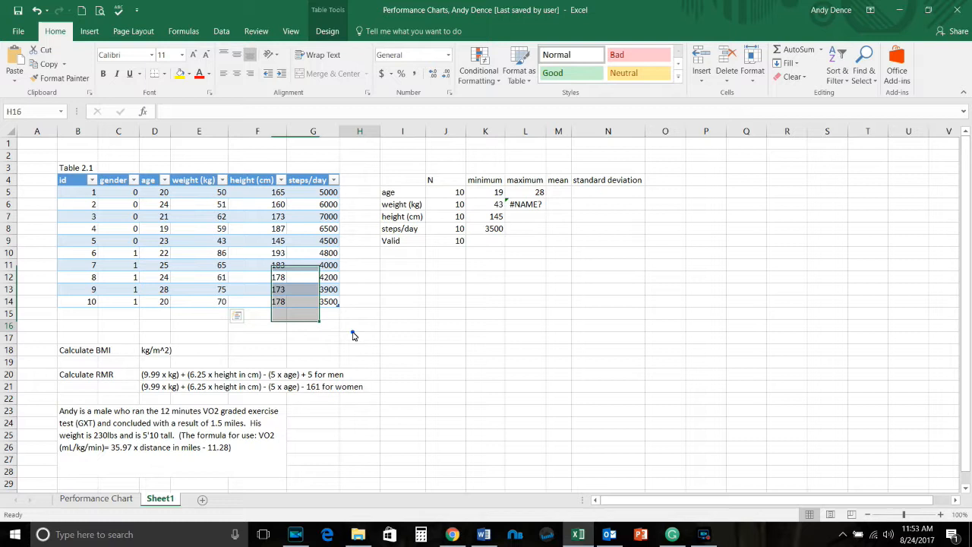
{"action": "left_click", "coordinate": [528, 205]}
{"action": "left_click", "coordinate": [258, 114]}
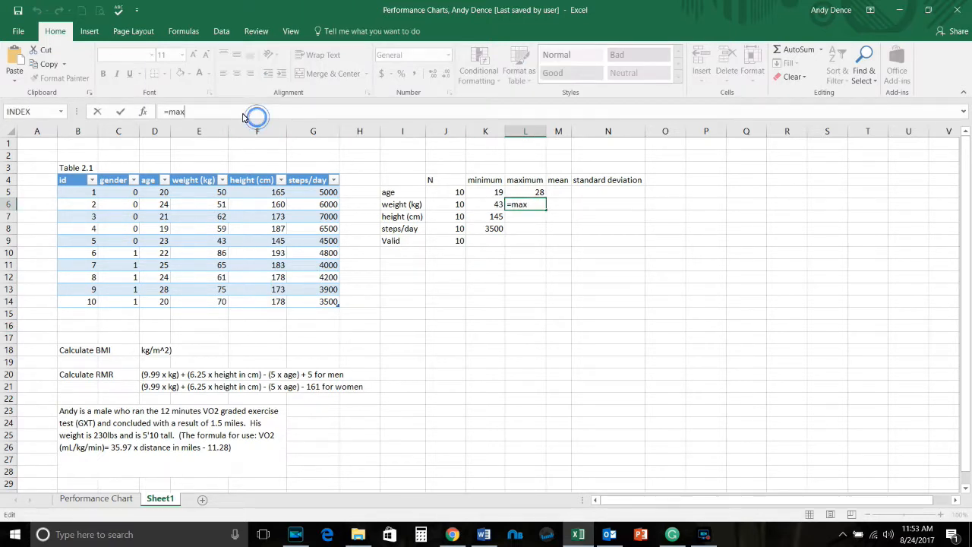
{"action": "left_click", "coordinate": [242, 113]}
{"action": "left_click_drag", "start_coordinate": [198, 106], "coordinate": [146, 115]}
{"action": "key", "text": "BackSpace"}
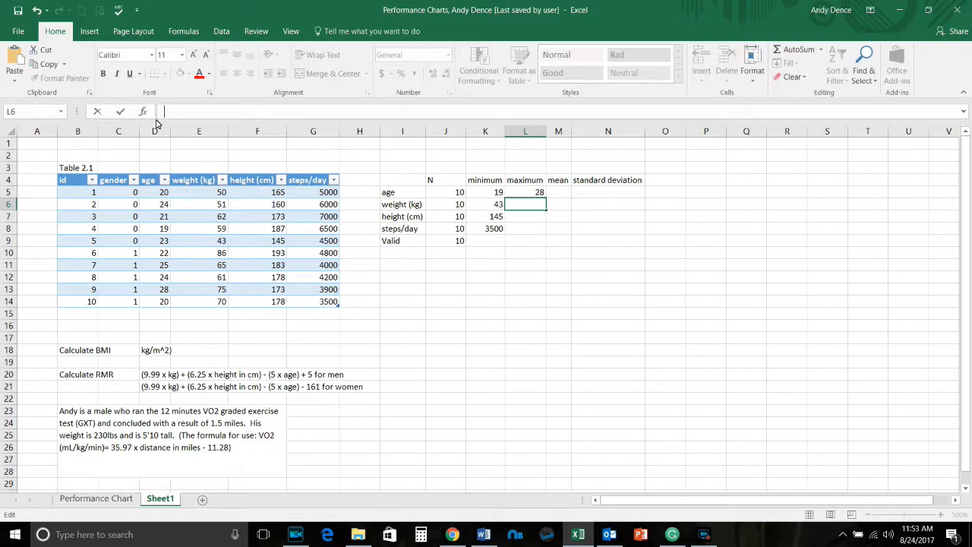
Calculate the maximum weight in L6 with a MAX formula over the weight (kg) column of Table 2.1
{"action": "type", "text": "=max"}
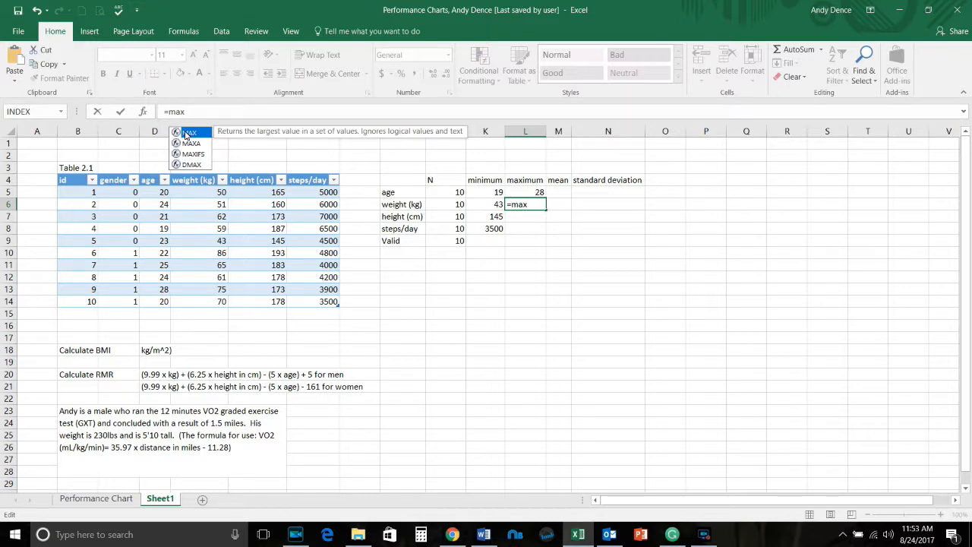
{"action": "double_click", "coordinate": [187, 134]}
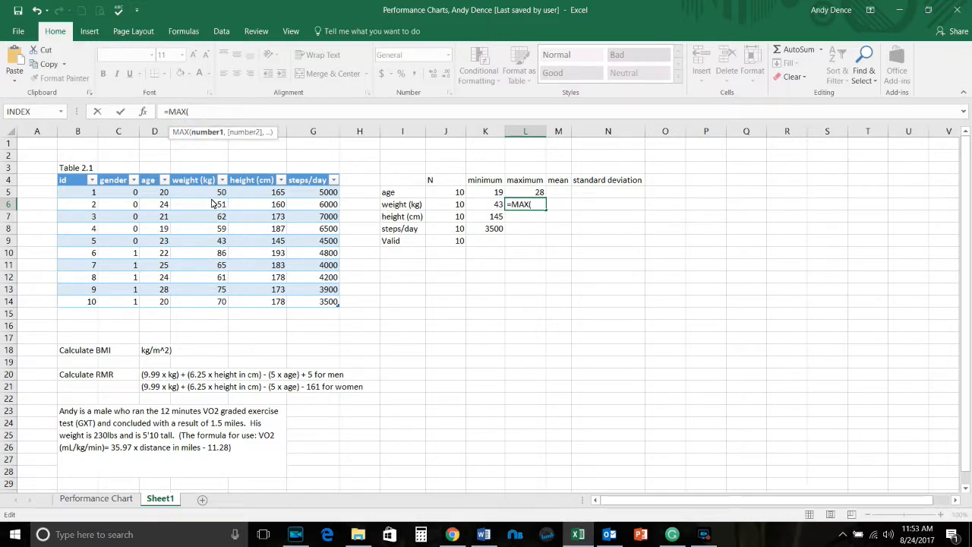
{"action": "left_click_drag", "start_coordinate": [210, 196], "coordinate": [222, 321]}
{"action": "key", "text": "Return"}
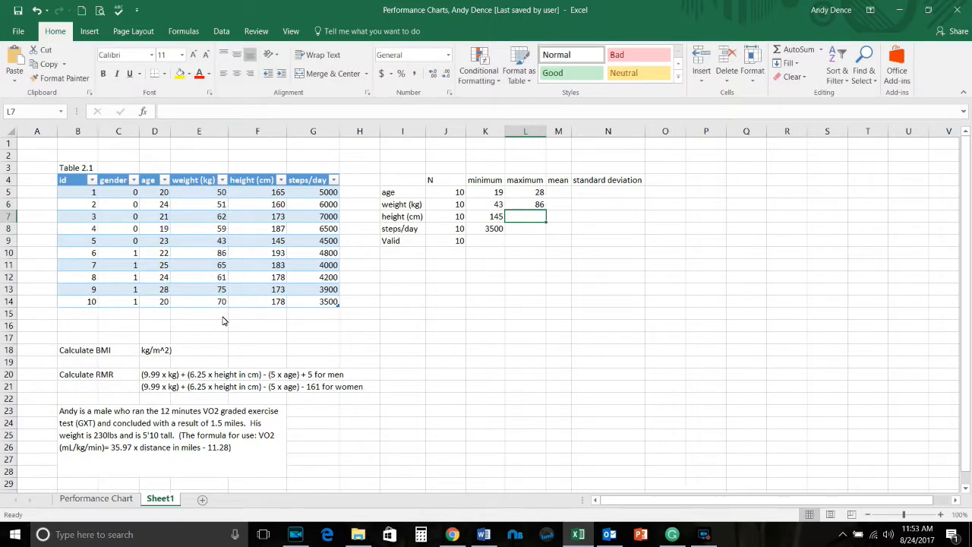
Calculate the maximum height in L7 with a MAX formula over the height (cm) column
{"action": "type", "text": "="}
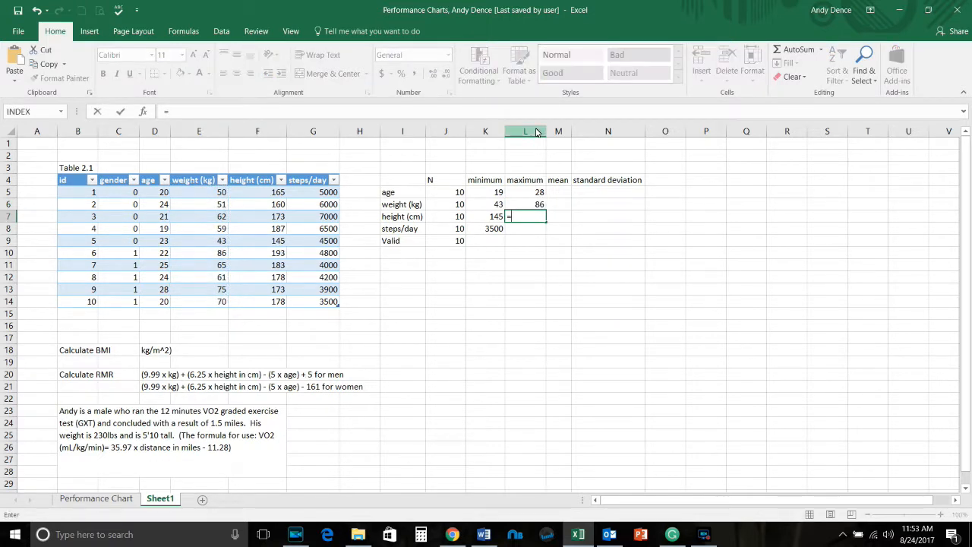
{"action": "type", "text": "max"}
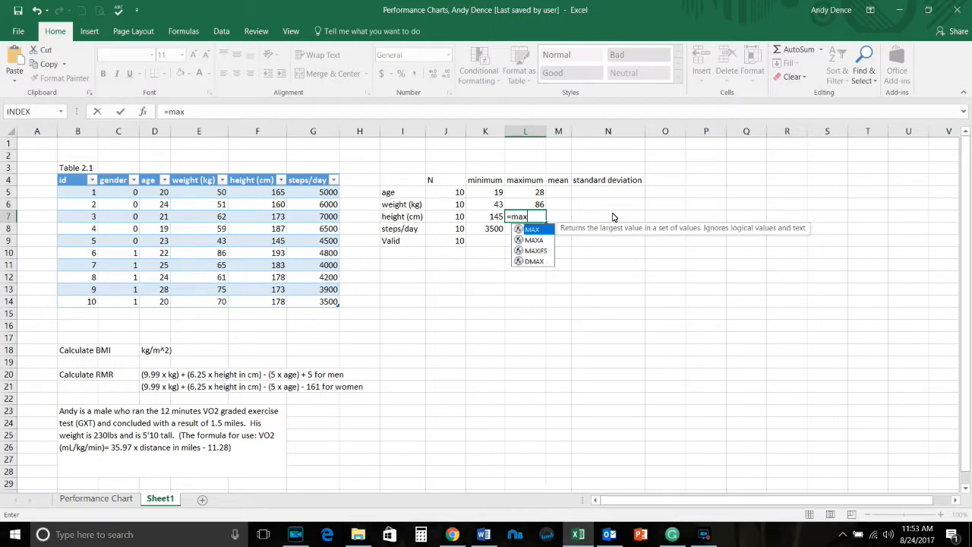
{"action": "left_click_drag", "start_coordinate": [278, 195], "coordinate": [289, 302]}
{"action": "left_click_drag", "start_coordinate": [260, 195], "coordinate": [259, 304]}
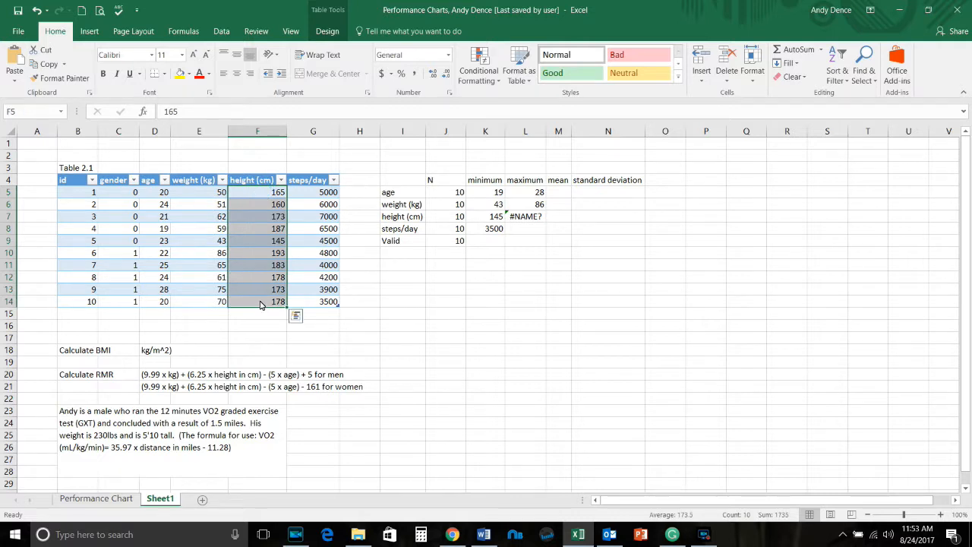
{"action": "key", "text": "Return"}
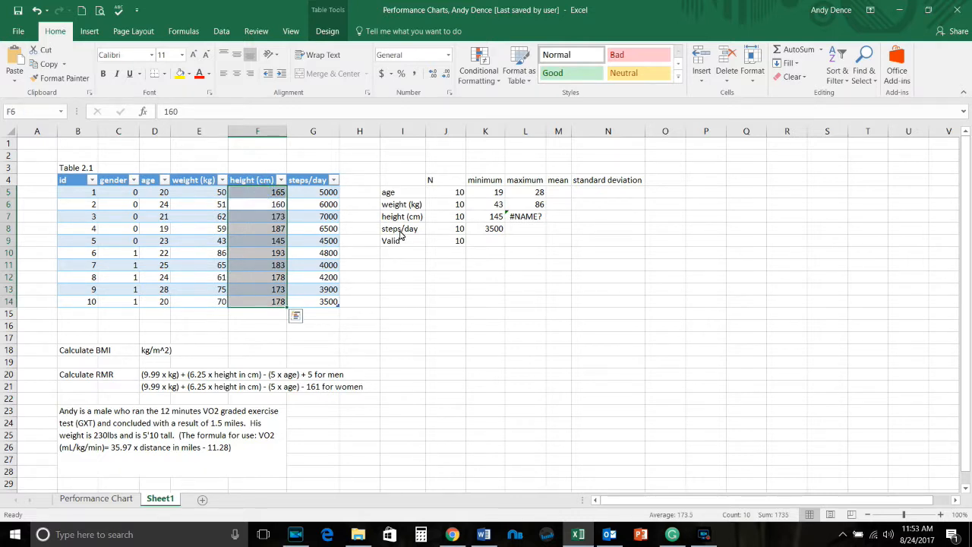
{"action": "left_click", "coordinate": [537, 218]}
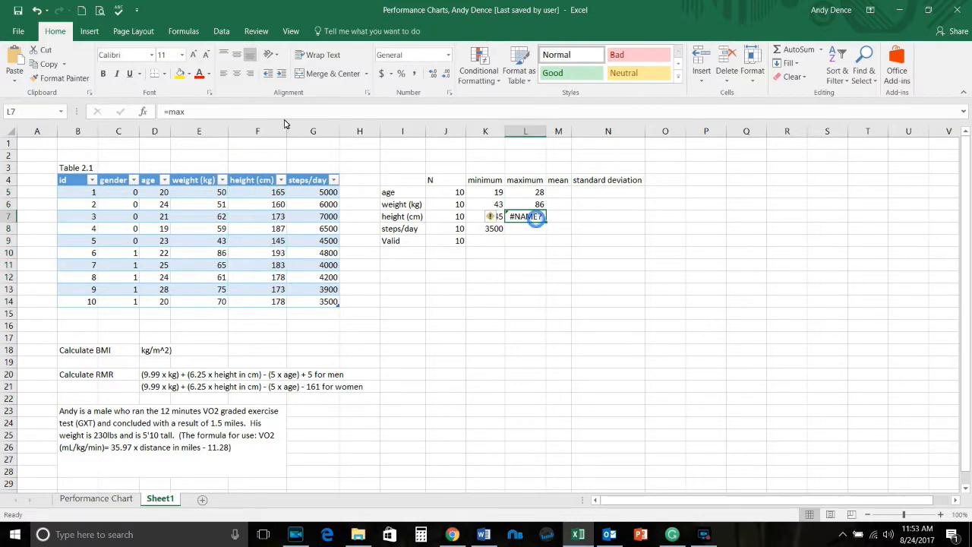
{"action": "left_click", "coordinate": [239, 116]}
{"action": "key", "text": "BackSpace"}
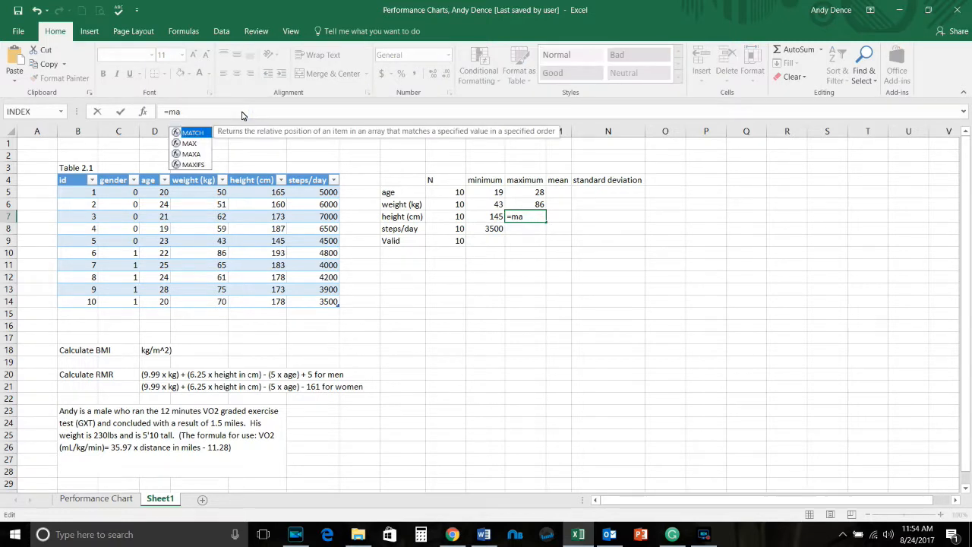
{"action": "double_click", "coordinate": [190, 143]}
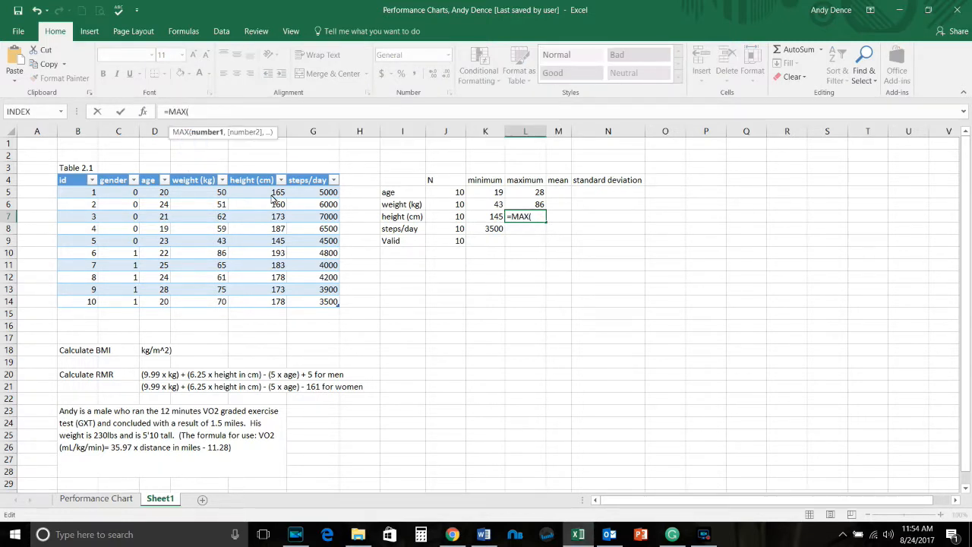
{"action": "left_click_drag", "start_coordinate": [269, 195], "coordinate": [259, 306]}
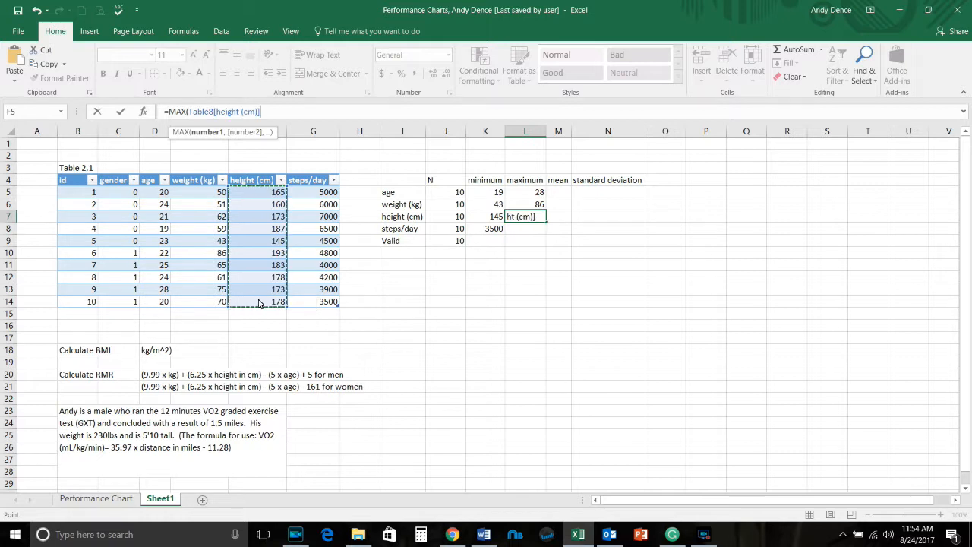
{"action": "key", "text": "Return"}
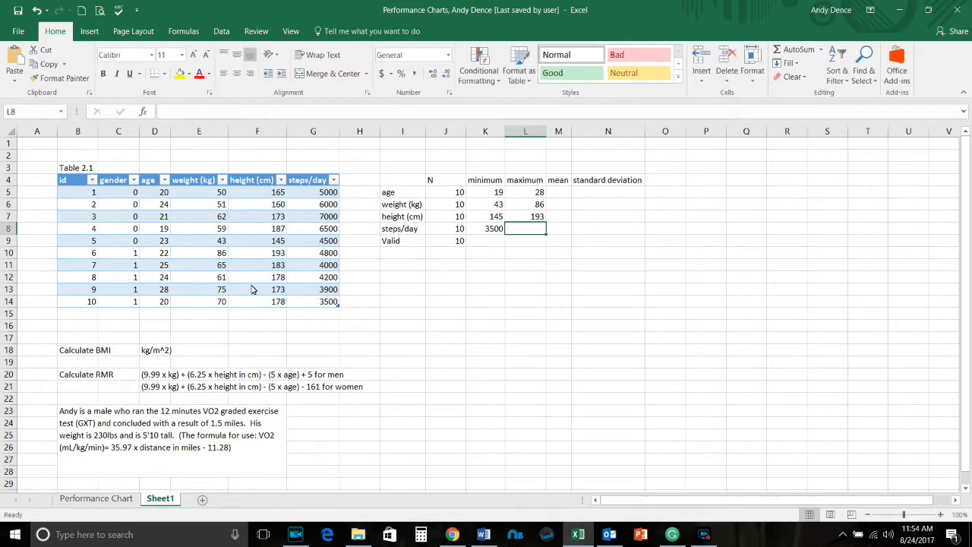
{"action": "type", "text": "=max"}
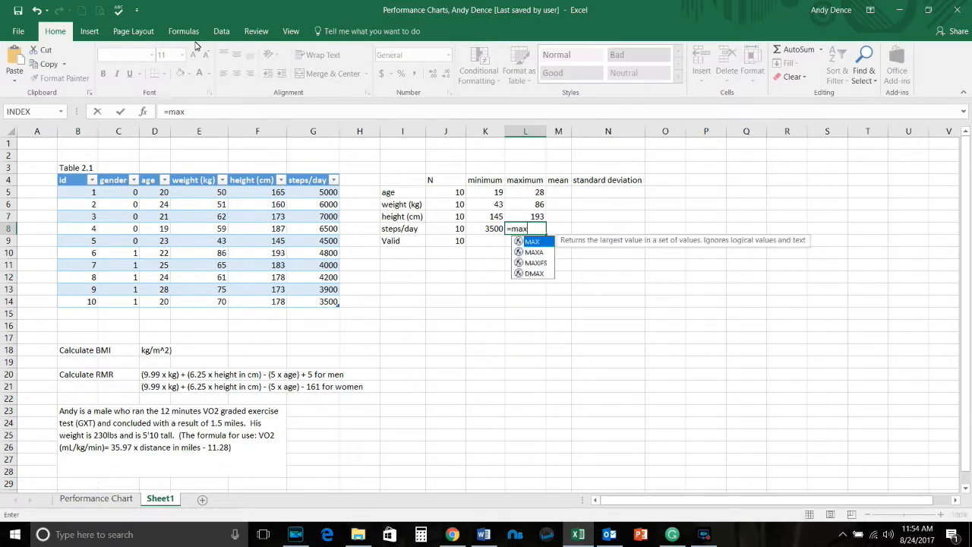
{"action": "left_click_drag", "start_coordinate": [335, 195], "coordinate": [331, 309]}
{"action": "key", "text": "Return"}
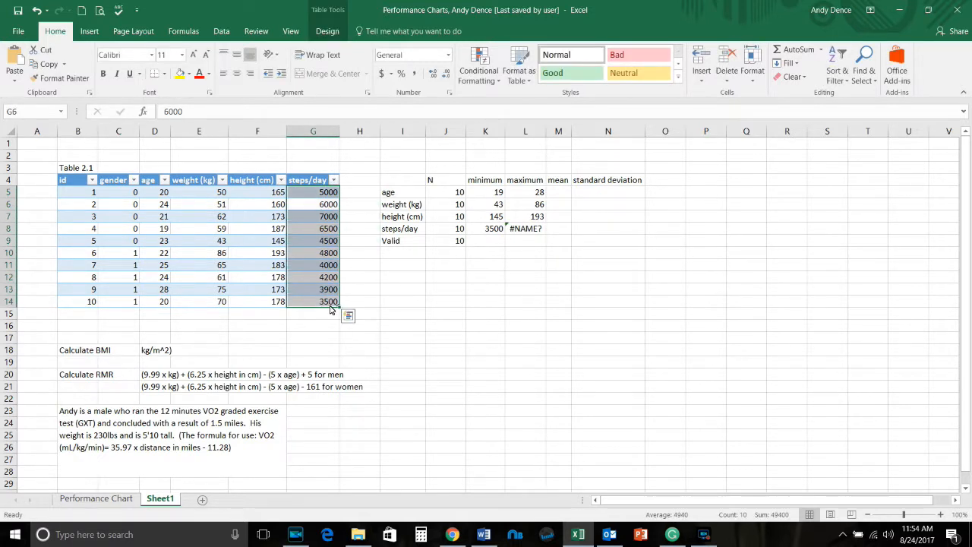
Calculate the maximum steps/day in L8 with a MAX formula over the steps/day column
{"action": "left_click", "coordinate": [538, 231]}
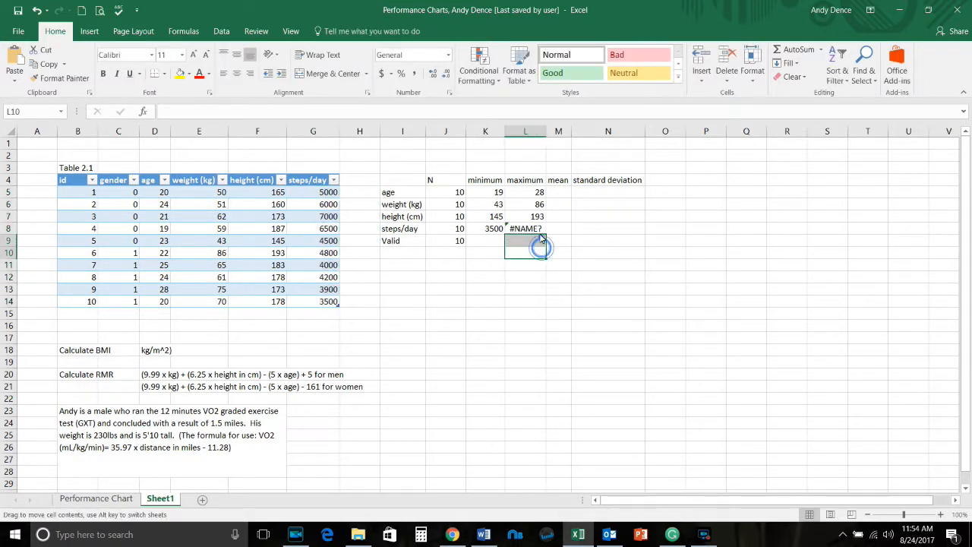
{"action": "type", "text": "="}
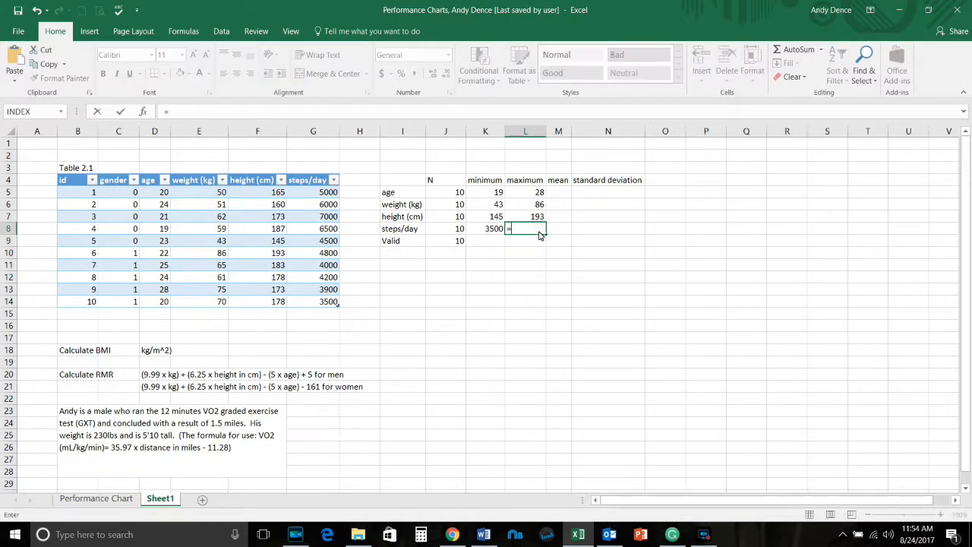
{"action": "type", "text": "max"}
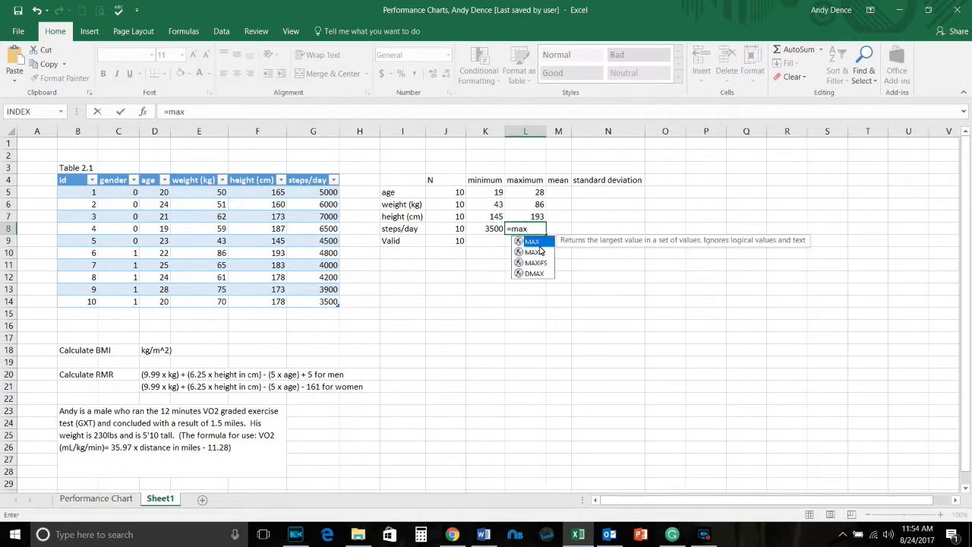
{"action": "double_click", "coordinate": [531, 241]}
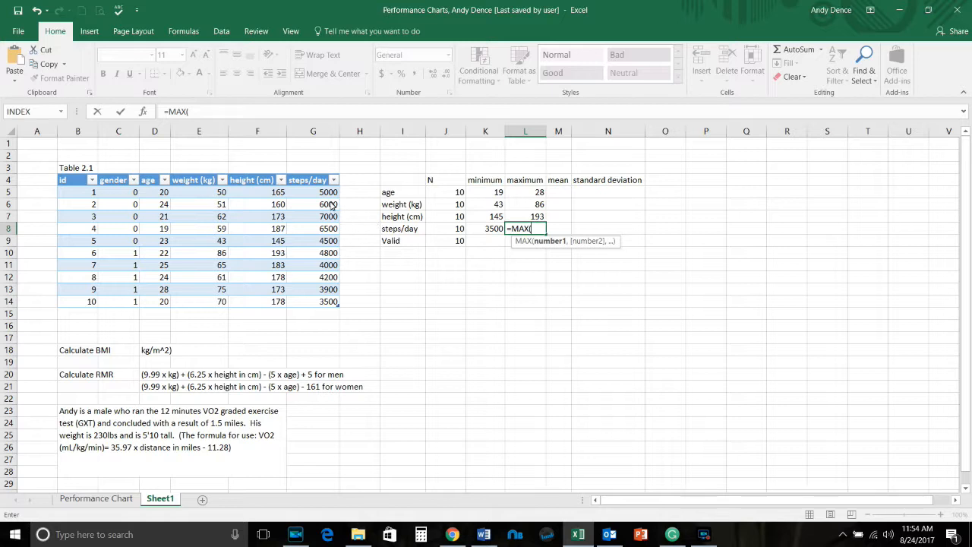
{"action": "left_click_drag", "start_coordinate": [330, 196], "coordinate": [322, 301]}
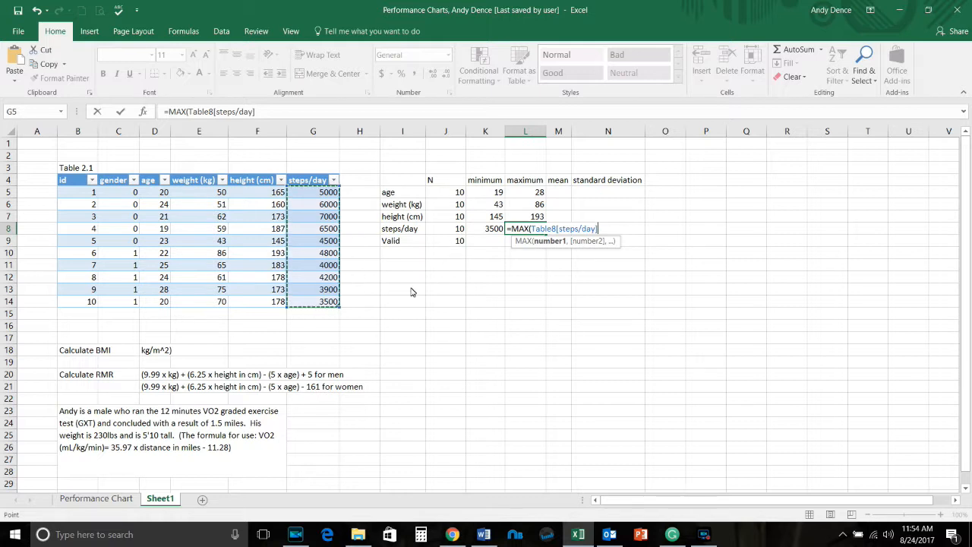
{"action": "key", "text": "Return"}
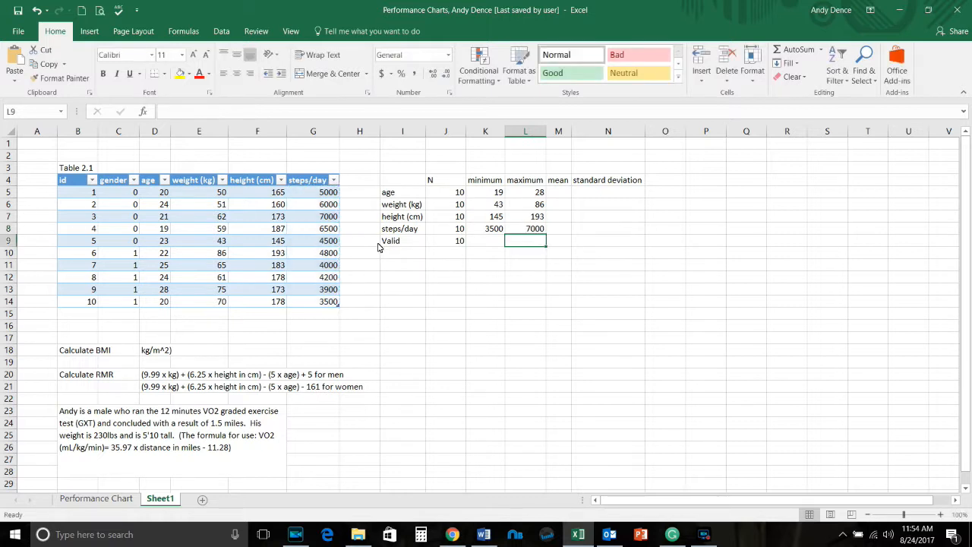
Calculate the mean age in M5 with an AVERAGE formula over the age column of Table 2.1
{"action": "left_click", "coordinate": [566, 197]}
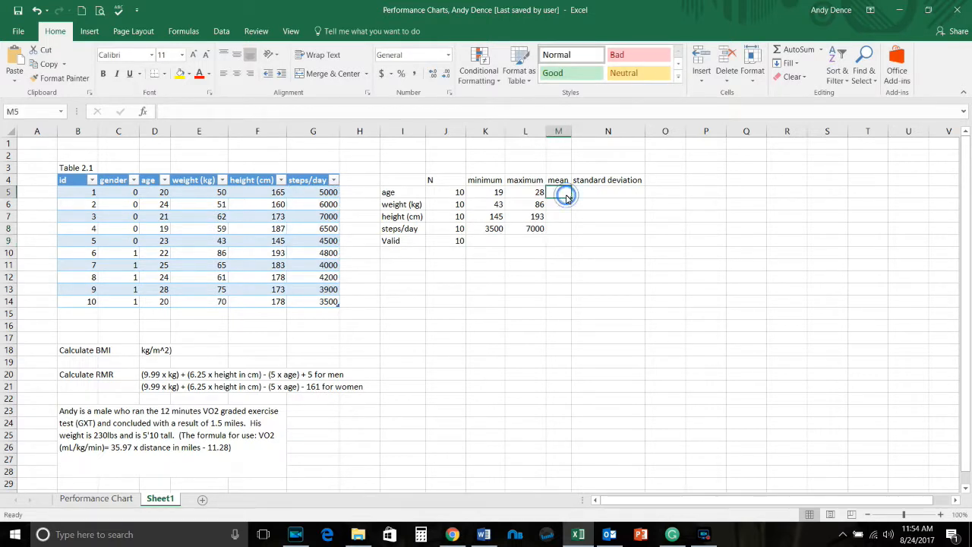
{"action": "type", "text": "=mean"}
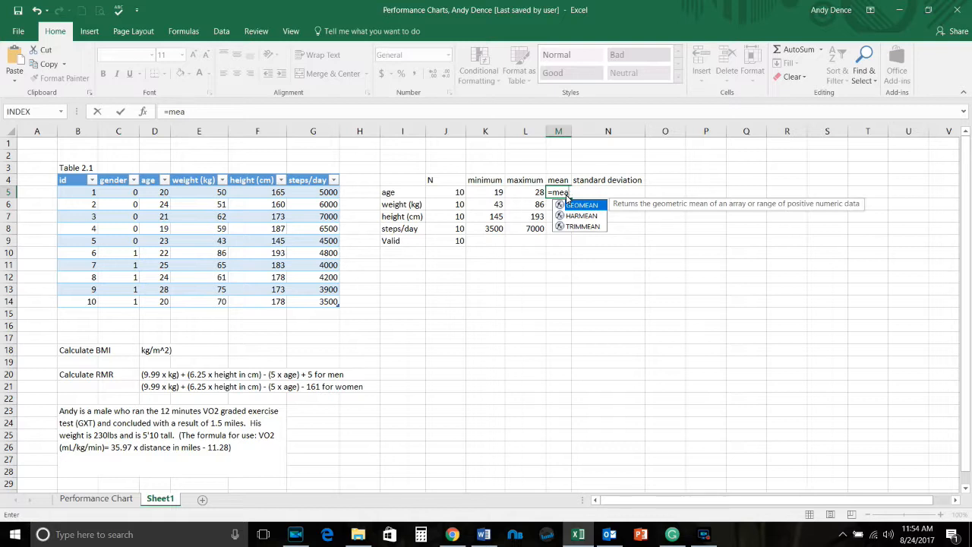
{"action": "key", "text": "BackSpace"}
{"action": "key", "text": "BackSpace"}
{"action": "key", "text": "BackSpace"}
{"action": "type", "text": "ave"}
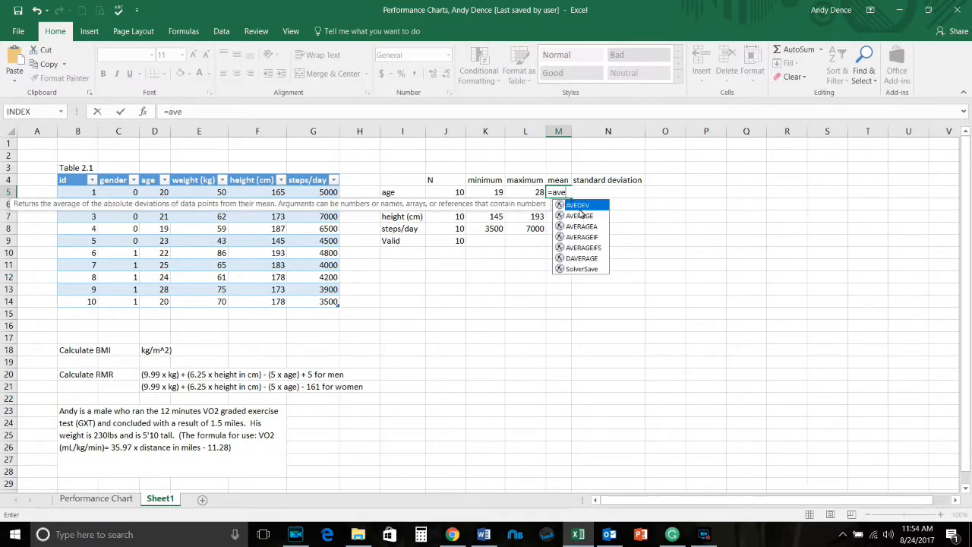
{"action": "double_click", "coordinate": [581, 215]}
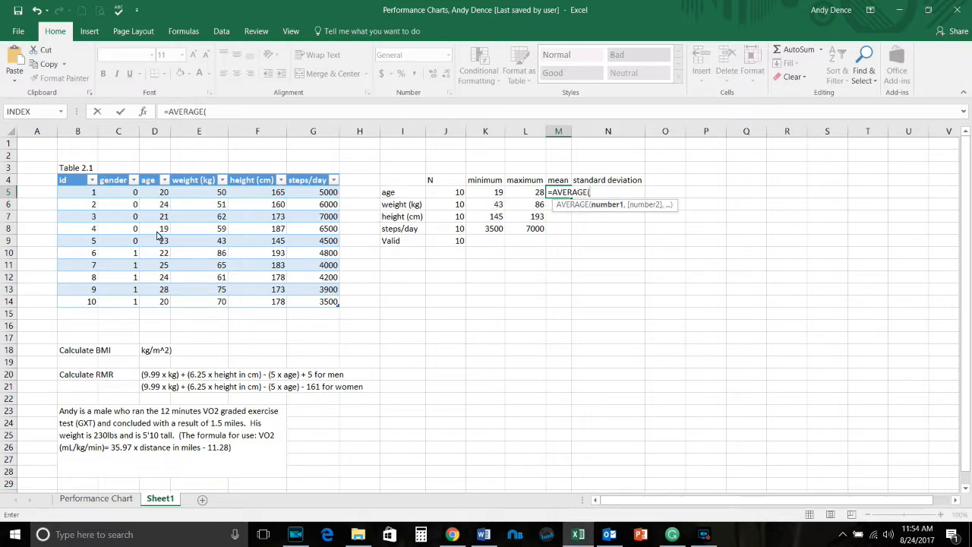
{"action": "left_click_drag", "start_coordinate": [159, 193], "coordinate": [161, 307]}
{"action": "key", "text": "Return"}
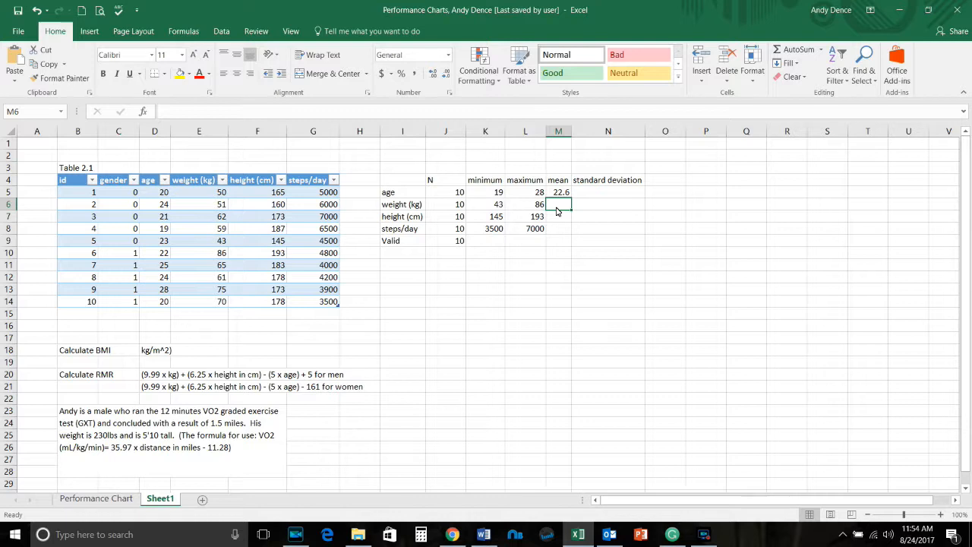
Calculate the mean weight in M6 with an AVERAGE formula over the weight (kg) column
{"action": "type", "text": "=aver"}
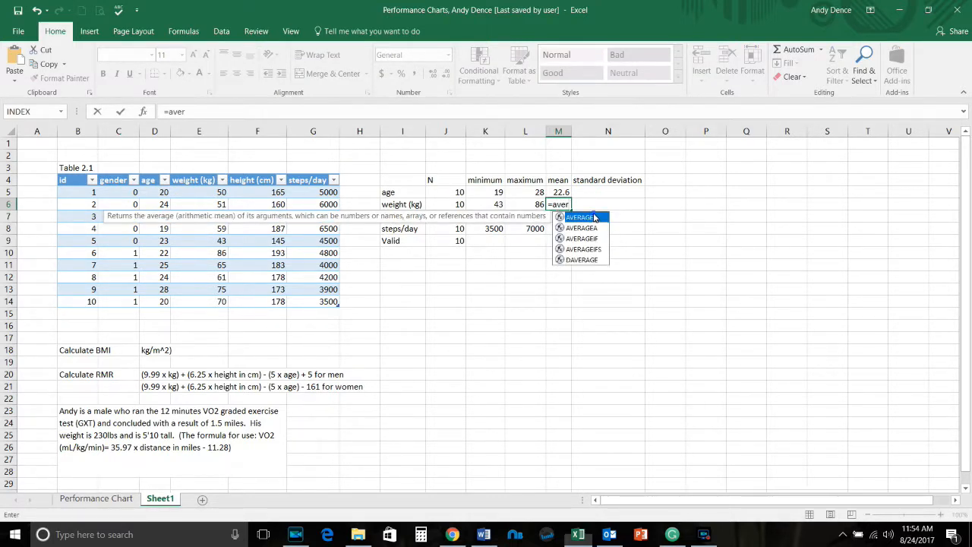
{"action": "double_click", "coordinate": [584, 217]}
{"action": "left_click_drag", "start_coordinate": [201, 192], "coordinate": [204, 304]}
{"action": "key", "text": "Return"}
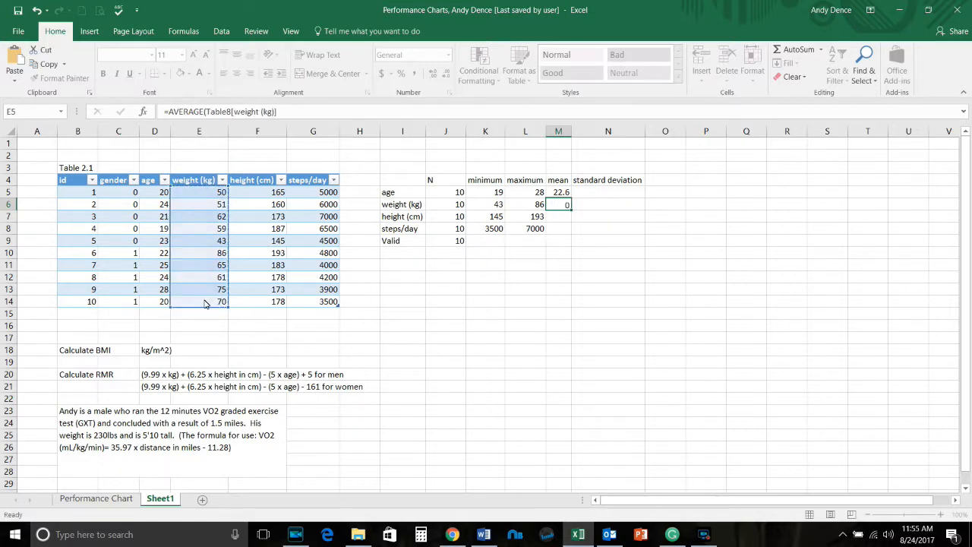
Fill the mean formulas in M5:M6 down through M8 for the height and steps/day rows
{"action": "left_click", "coordinate": [563, 194]}
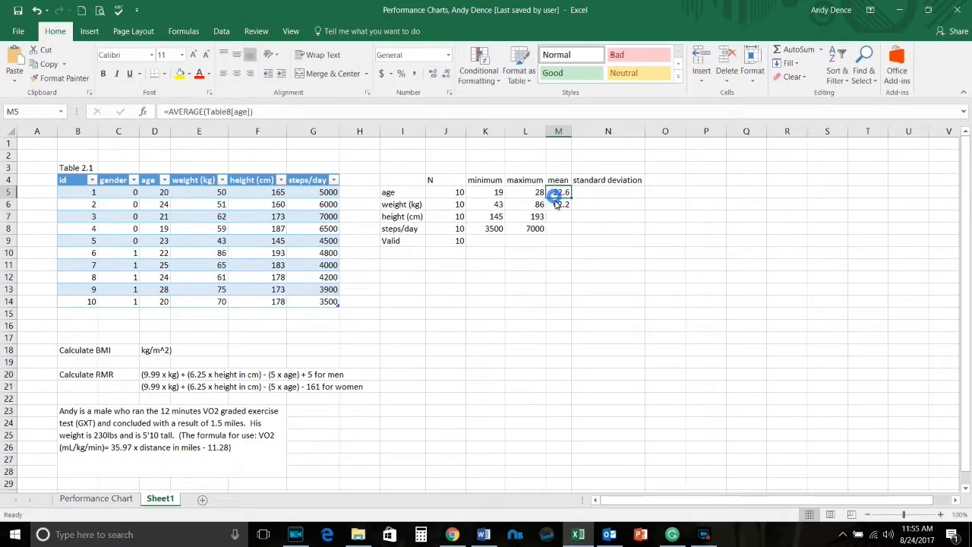
{"action": "left_click_drag", "start_coordinate": [573, 202], "coordinate": [571, 238]}
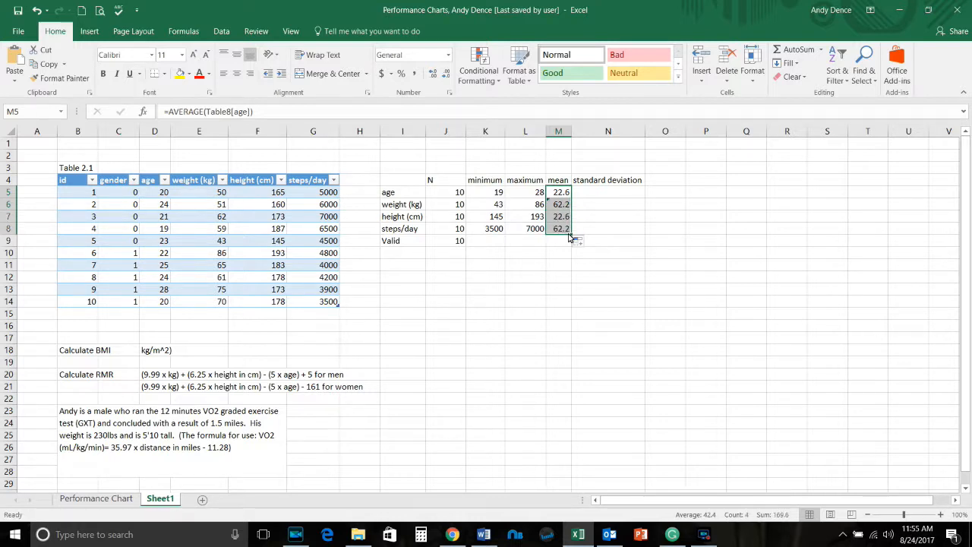
Check the filled mean formula in the height row and clear the filled means from M7:M8
{"action": "left_click", "coordinate": [568, 219]}
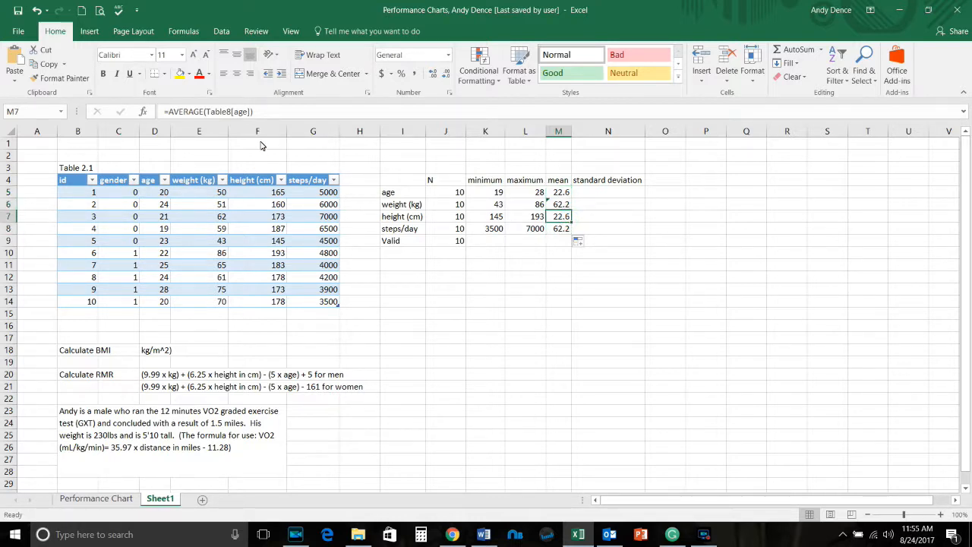
{"action": "left_click", "coordinate": [247, 113]}
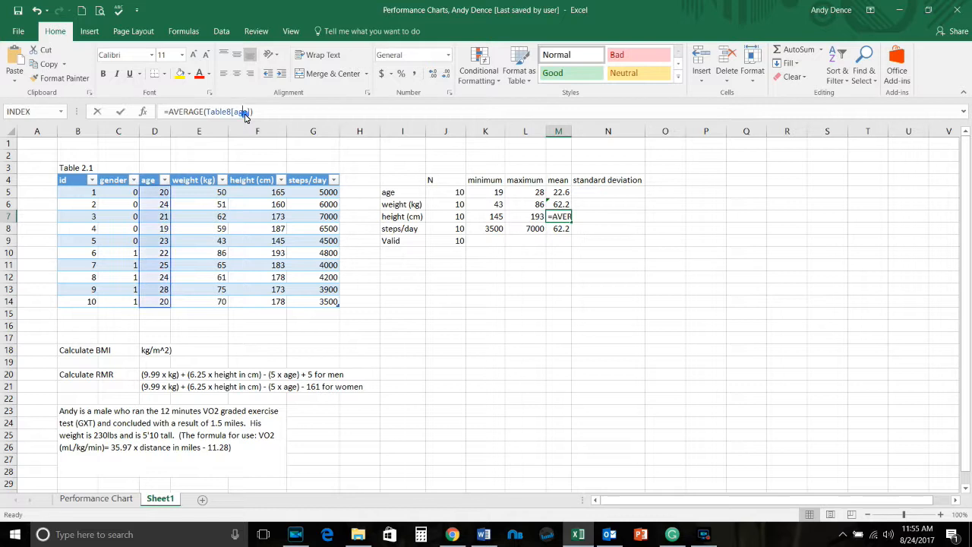
{"action": "left_click", "coordinate": [596, 356]}
{"action": "left_click", "coordinate": [563, 218]}
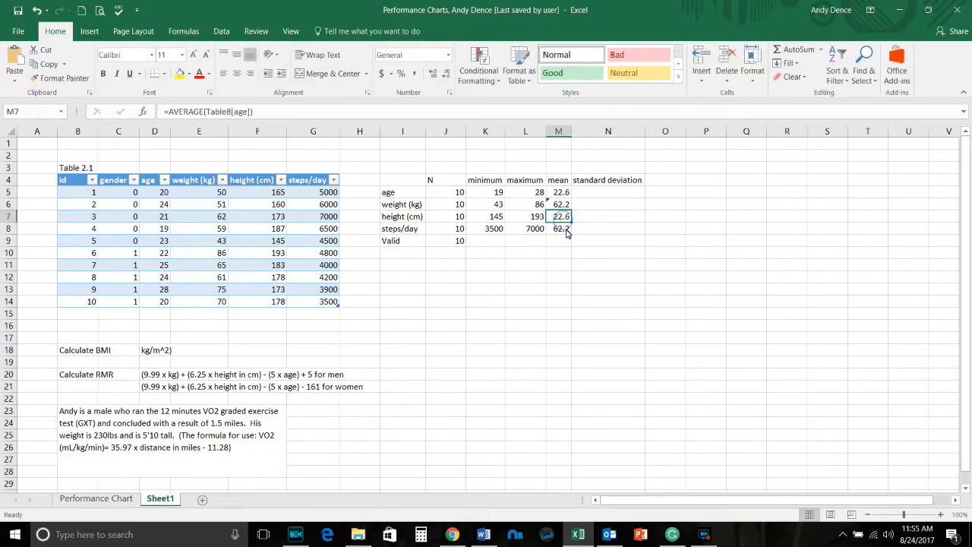
{"action": "left_click_drag", "start_coordinate": [573, 245], "coordinate": [562, 220]}
{"action": "key", "text": "Delete"}
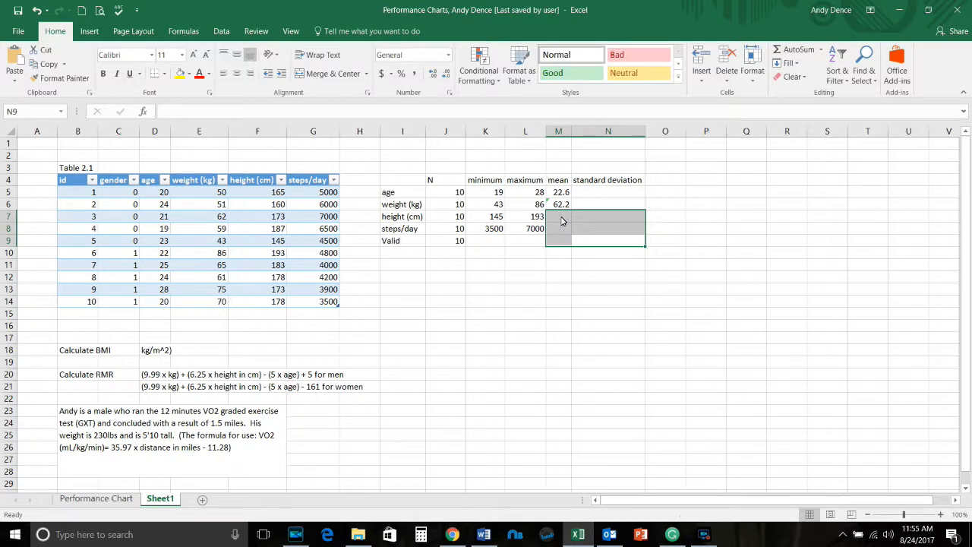
{"action": "left_click", "coordinate": [589, 271]}
Calculate the mean height in M7 with an AVERAGE formula over the height (cm) column of Table 2.1
{"action": "left_click", "coordinate": [564, 218]}
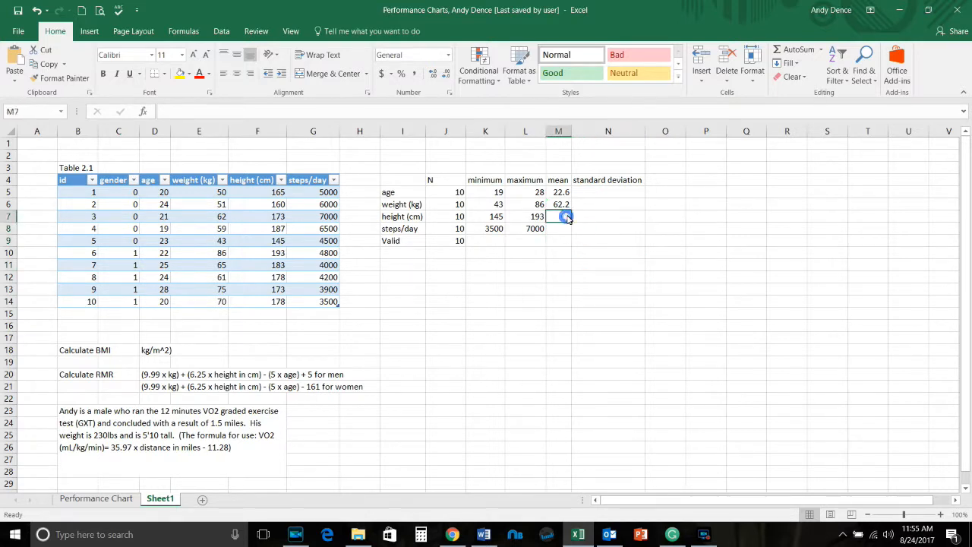
{"action": "type", "text": "="}
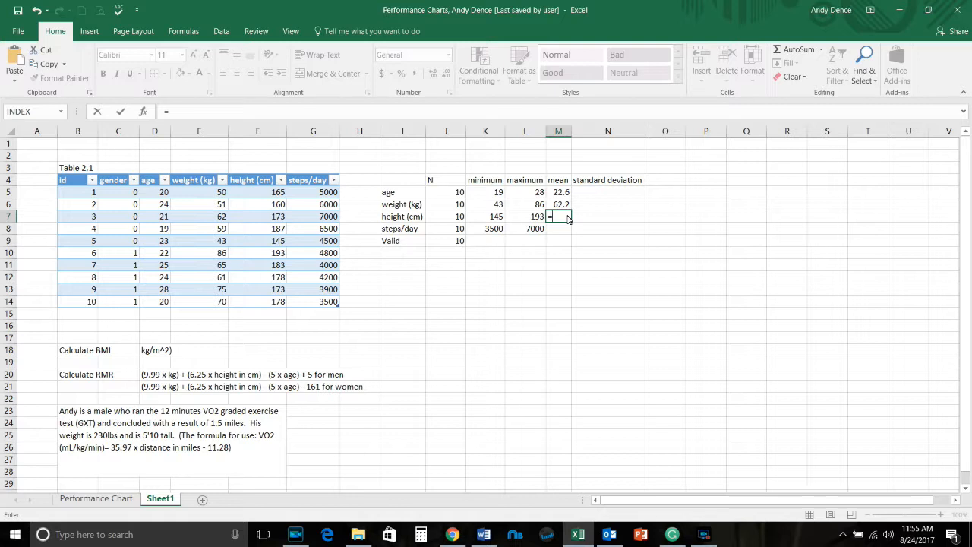
{"action": "type", "text": "aver"}
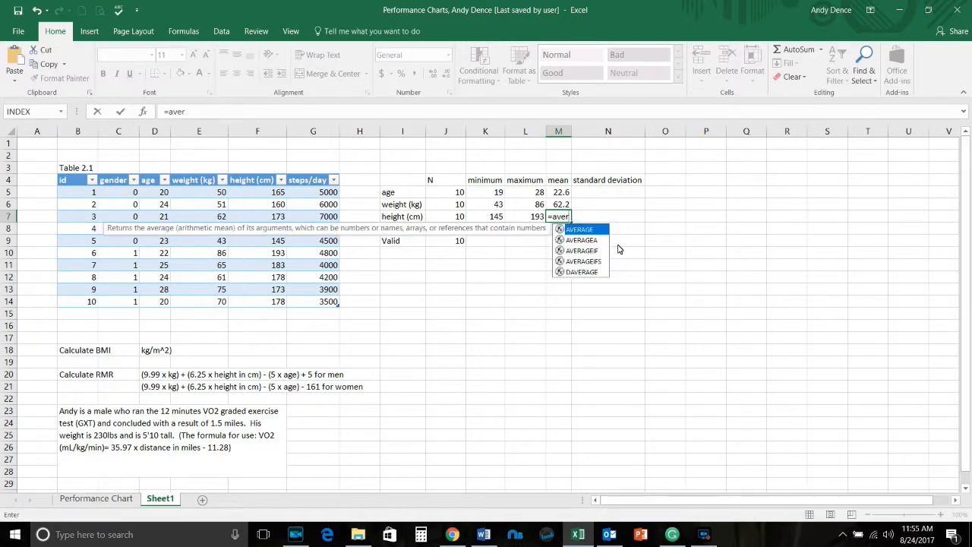
{"action": "double_click", "coordinate": [597, 230]}
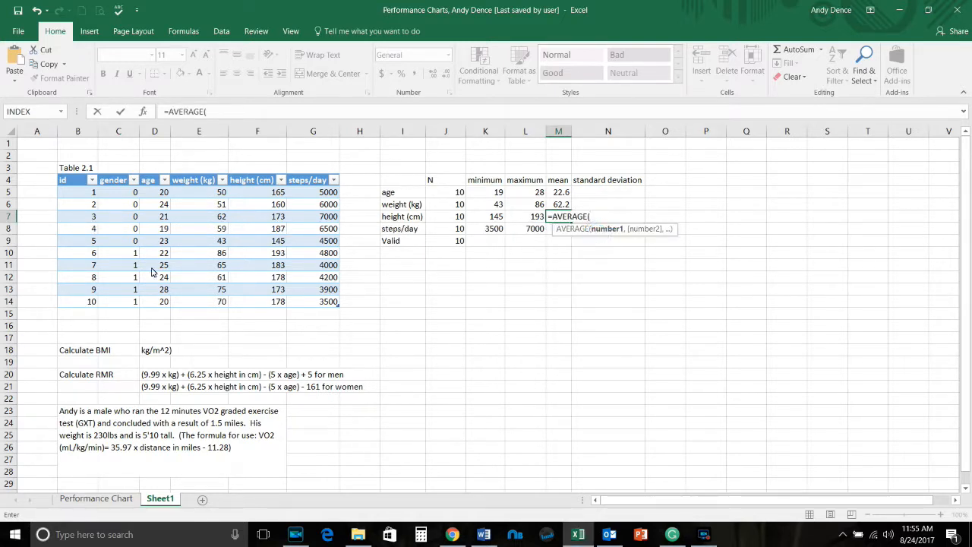
{"action": "left_click", "coordinate": [260, 196]}
{"action": "left_click_drag", "start_coordinate": [260, 202], "coordinate": [260, 304]}
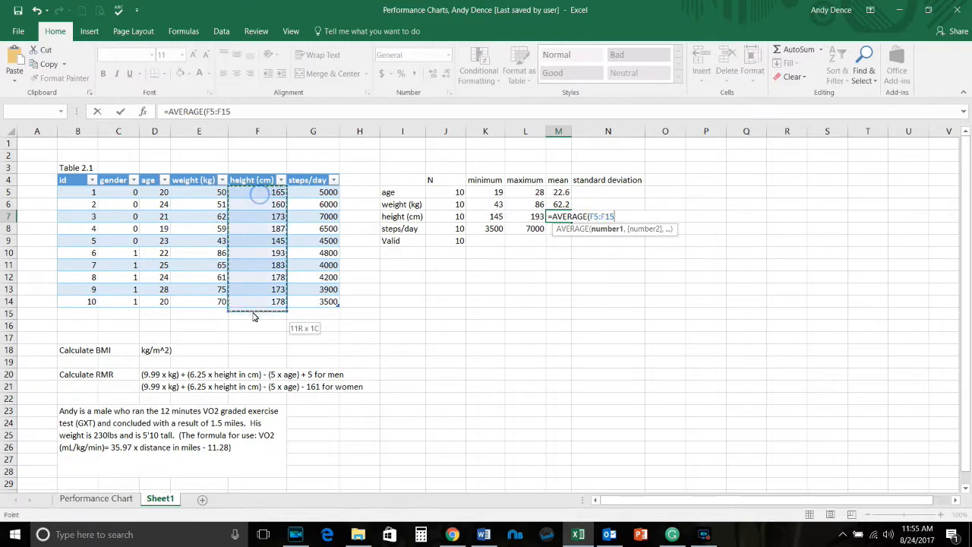
{"action": "key", "text": "Return"}
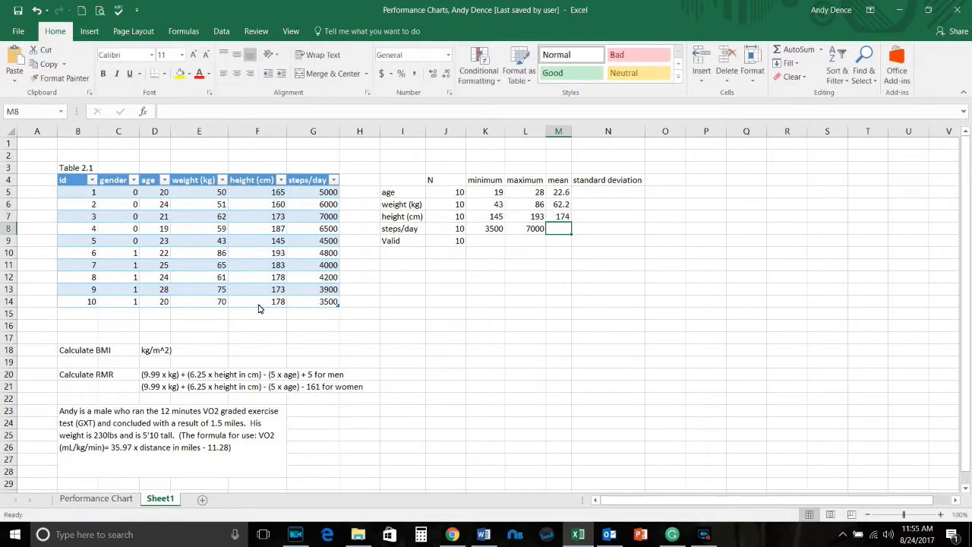
Calculate the mean steps/day in M8 with an AVERAGE formula over the steps/day column
{"action": "type", "text": "=av"}
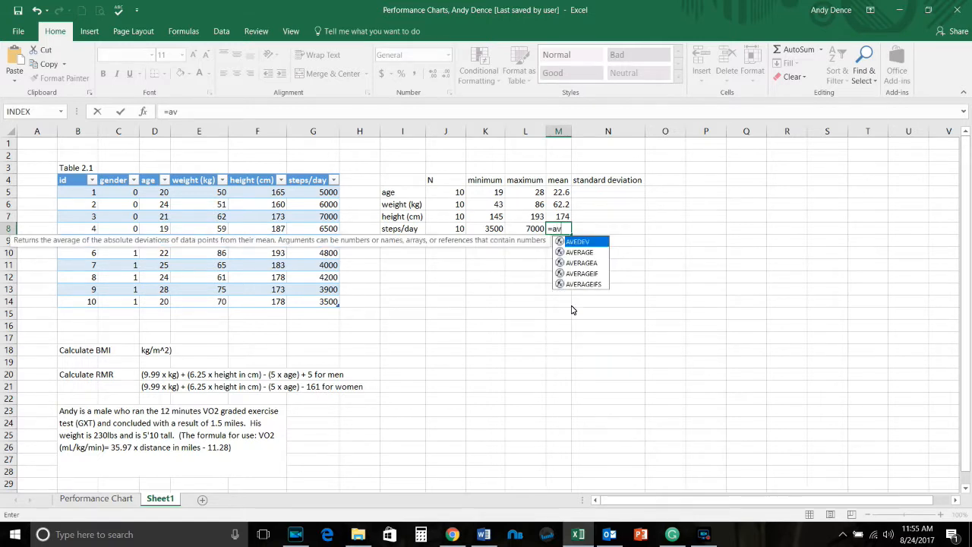
{"action": "double_click", "coordinate": [582, 252]}
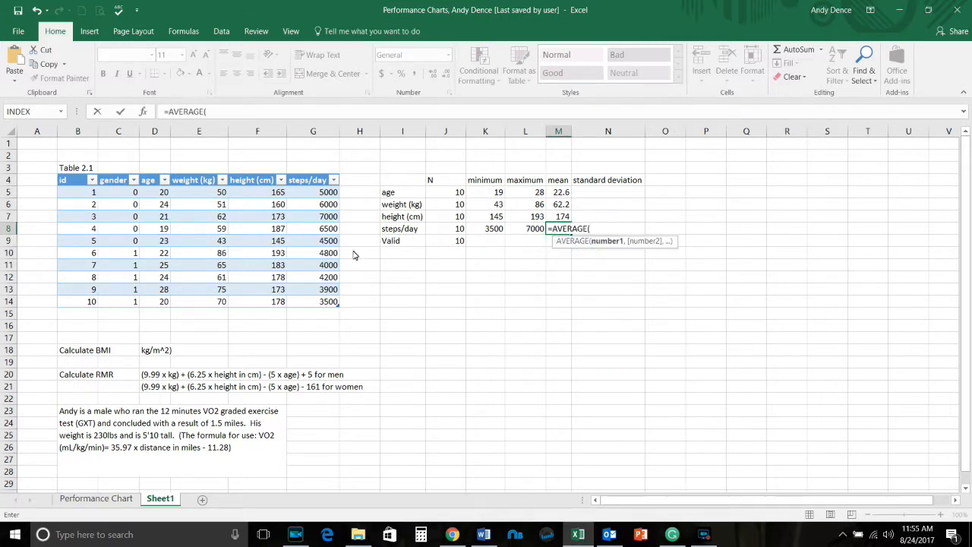
{"action": "left_click_drag", "start_coordinate": [328, 195], "coordinate": [312, 302]}
{"action": "type", "text": ")"}
{"action": "key", "text": "Return"}
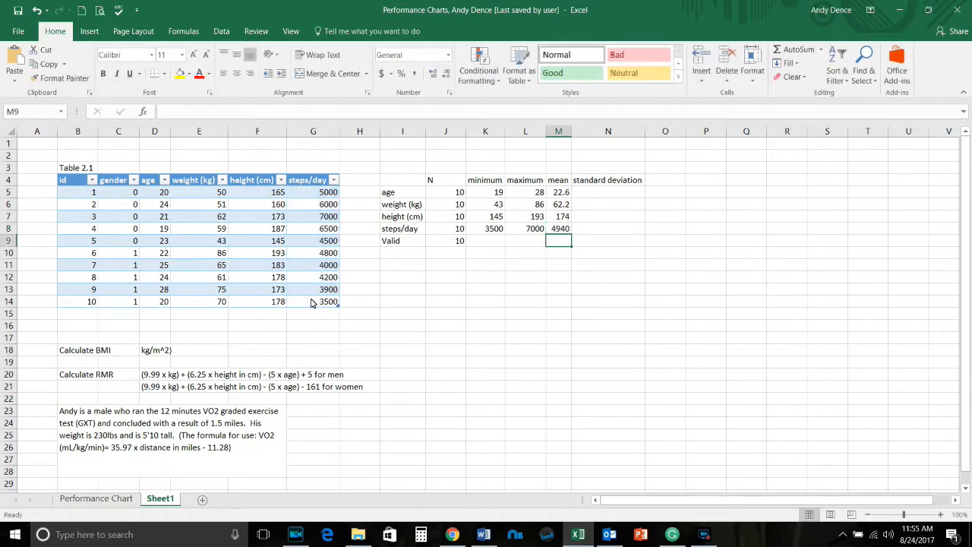
Calculate the standard deviation of age in N5 with a STDEV formula over the age column of Table 2.1
{"action": "left_click", "coordinate": [604, 241]}
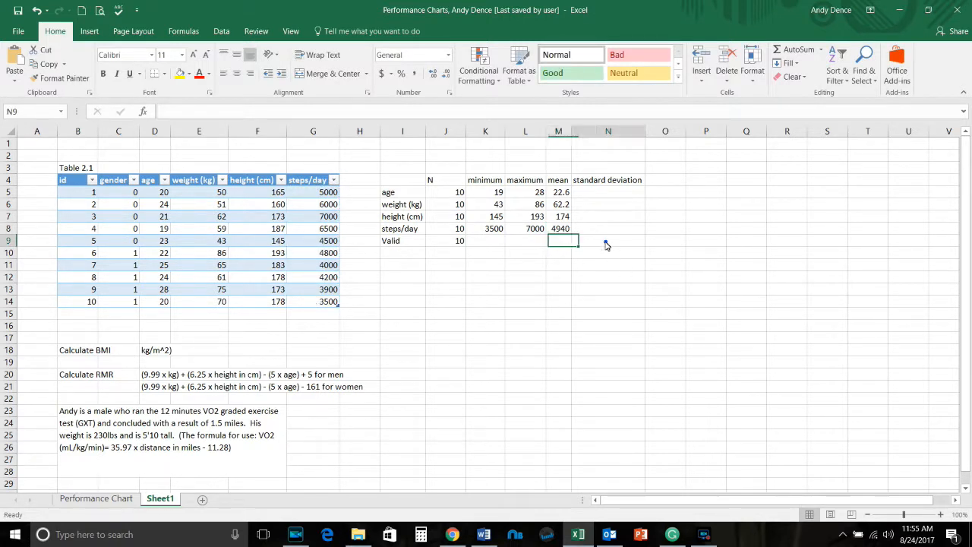
{"action": "left_click", "coordinate": [592, 193]}
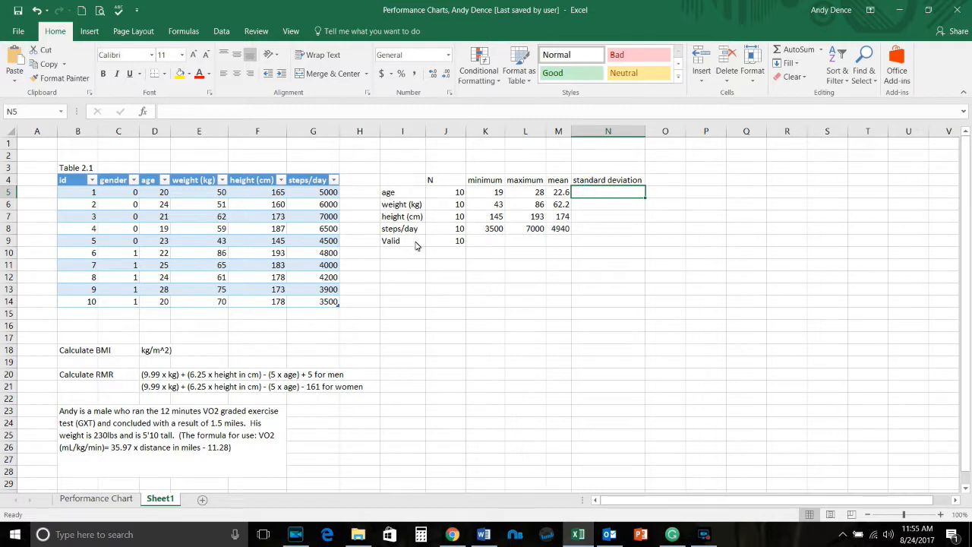
{"action": "type", "text": "=st"}
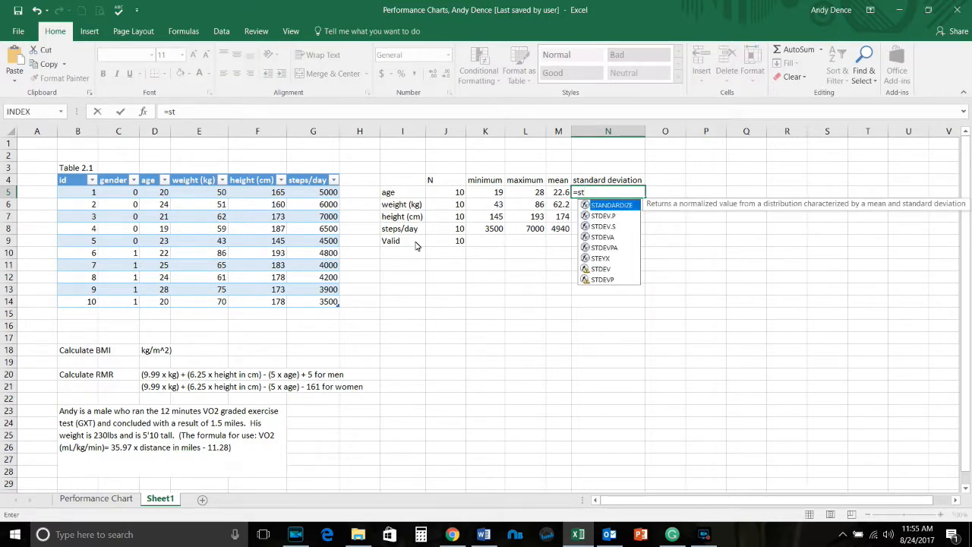
{"action": "type", "text": "d"}
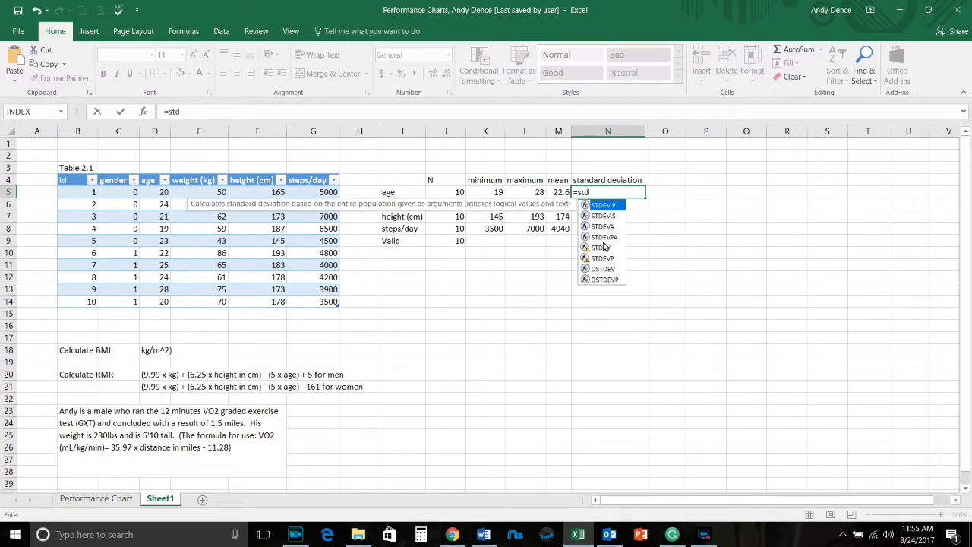
{"action": "double_click", "coordinate": [604, 249]}
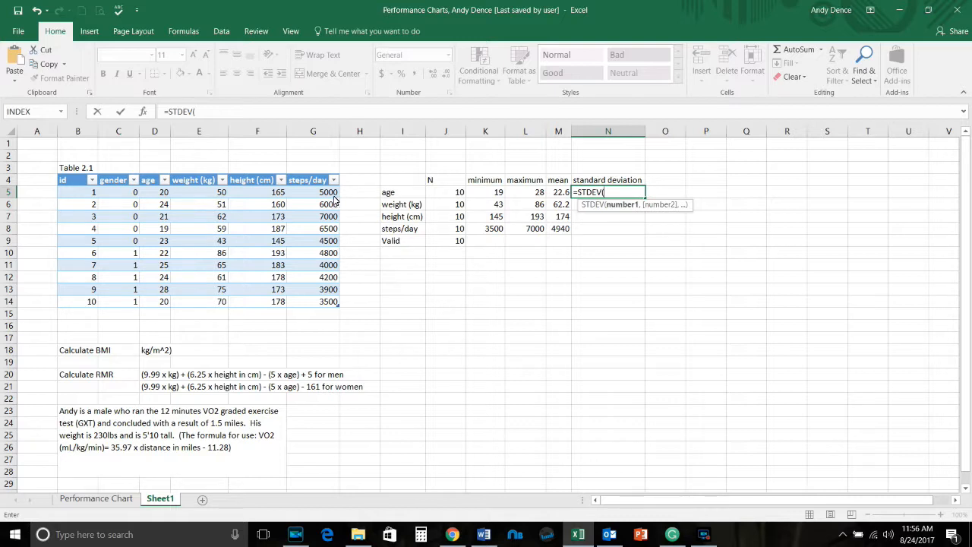
{"action": "left_click_drag", "start_coordinate": [335, 196], "coordinate": [319, 302]}
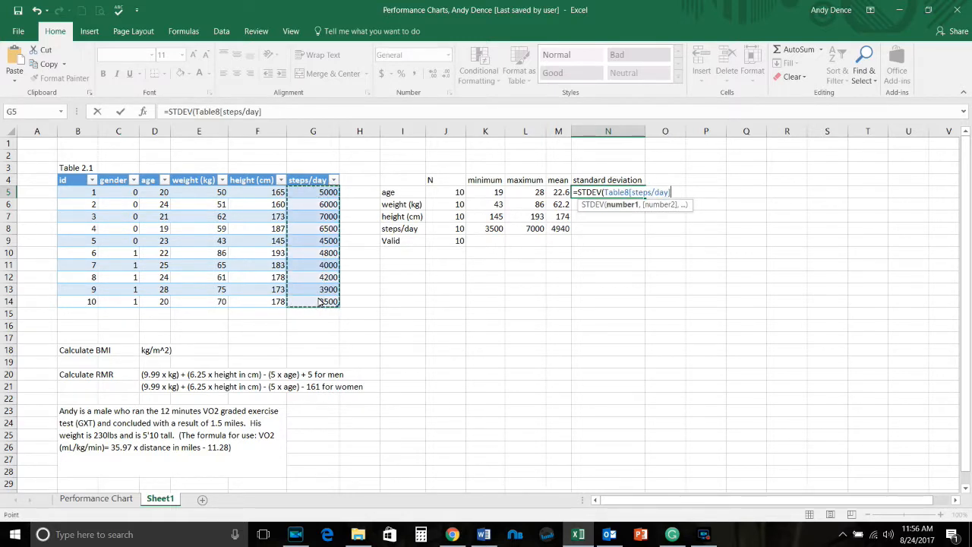
{"action": "left_click_drag", "start_coordinate": [160, 194], "coordinate": [154, 306]}
{"action": "key", "text": "Return"}
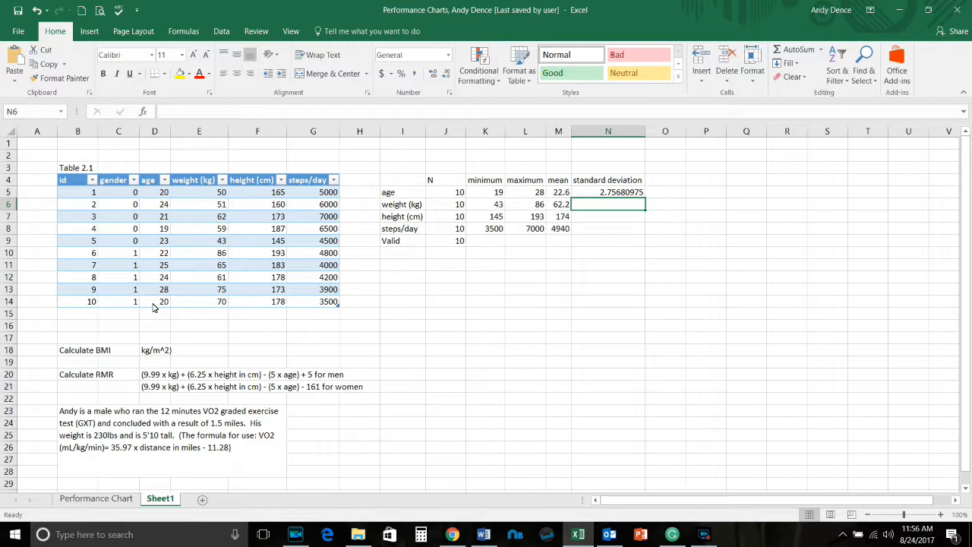
Calculate the standard deviation of weight in N6 with a STDEV formula over the weight (kg) column
{"action": "type", "text": "="}
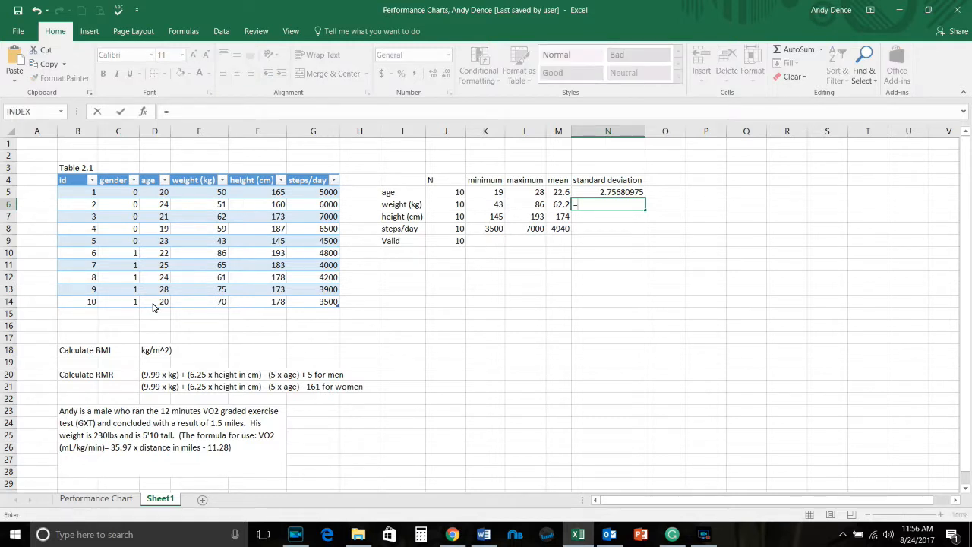
{"action": "type", "text": "std"}
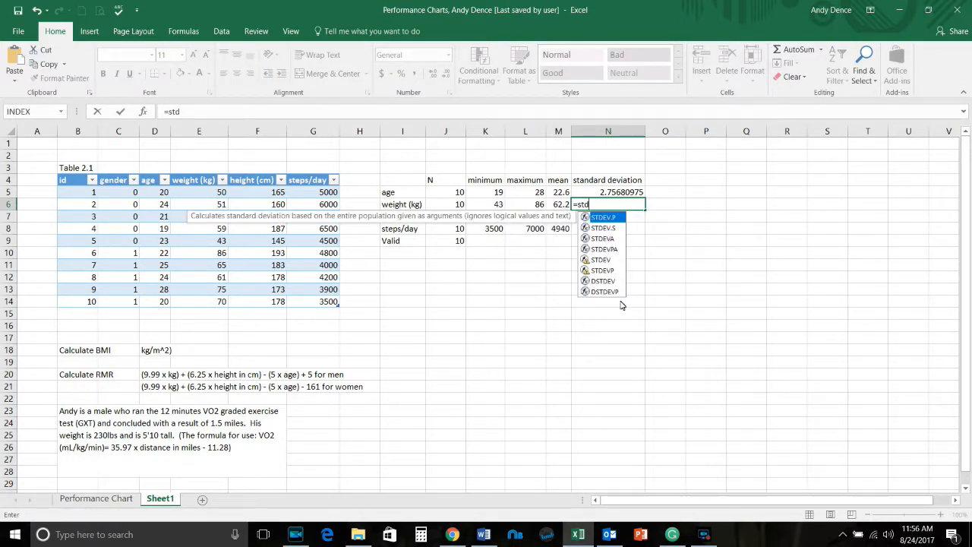
{"action": "double_click", "coordinate": [601, 260]}
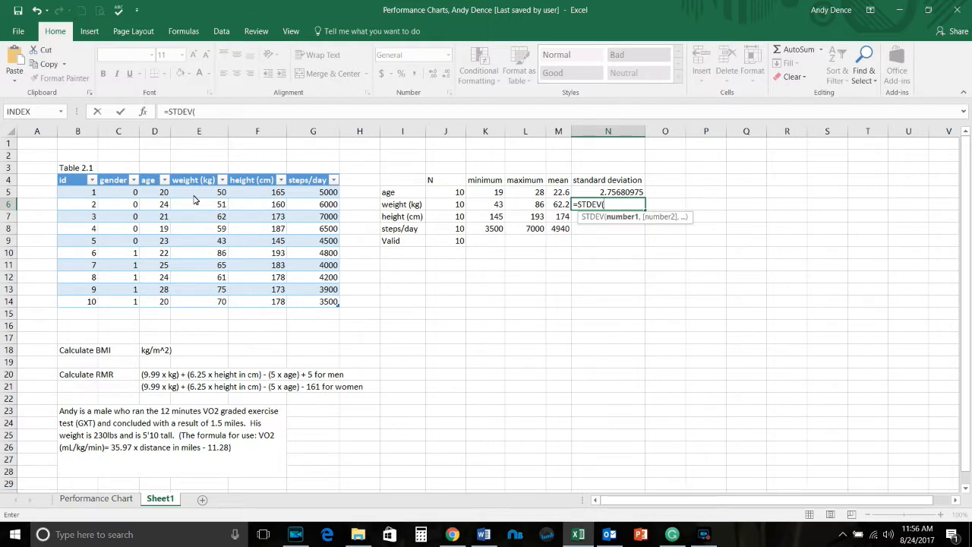
{"action": "left_click_drag", "start_coordinate": [184, 195], "coordinate": [201, 302]}
{"action": "type", "text": ")"}
{"action": "key", "text": "Return"}
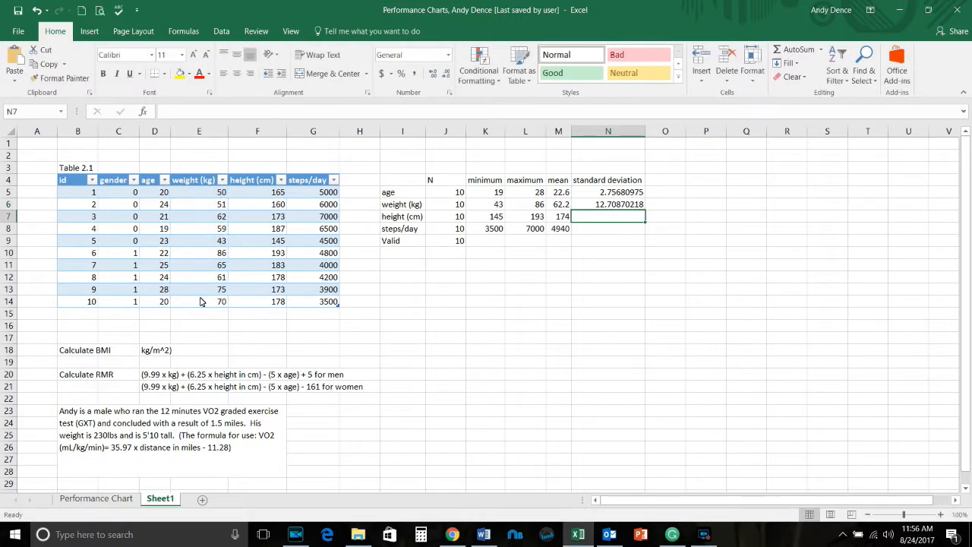
Calculate the standard deviation of height in N7 with a STDEV formula over the height (cm) column
{"action": "type", "text": "=std"}
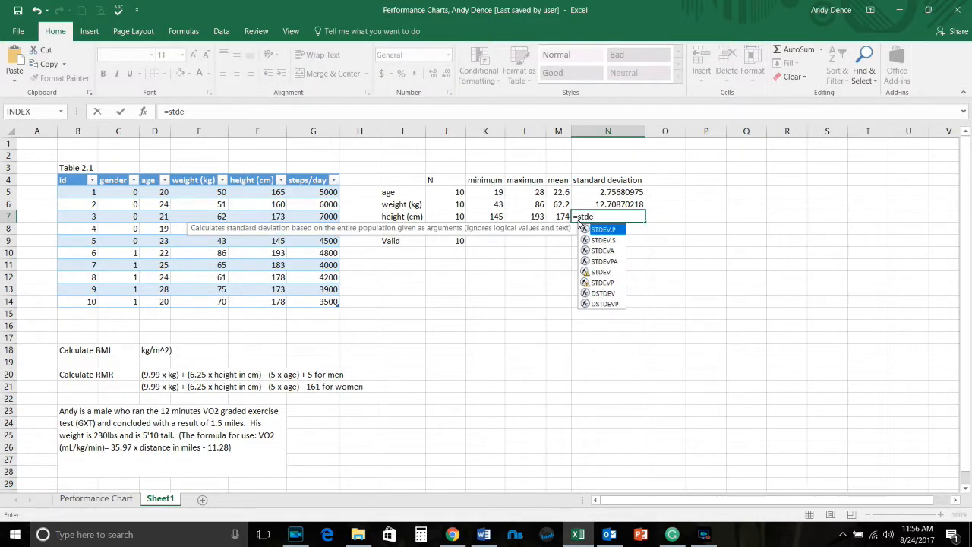
{"action": "type", "text": "ev"}
{"action": "double_click", "coordinate": [611, 273]}
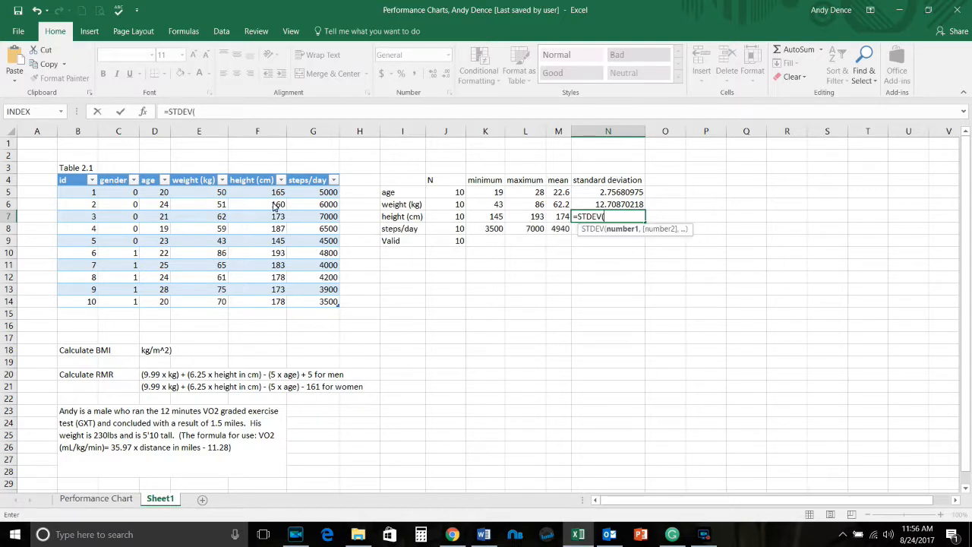
{"action": "left_click_drag", "start_coordinate": [277, 193], "coordinate": [278, 308]}
{"action": "key", "text": "Return"}
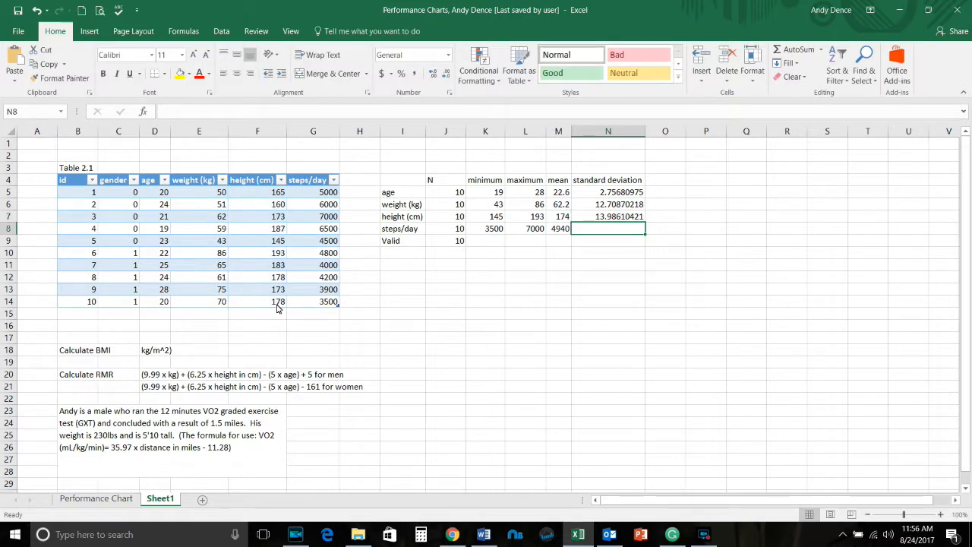
Calculate the standard deviation of steps/day in N8 with a STDEV formula over the steps/day column
{"action": "type", "text": "=stde"}
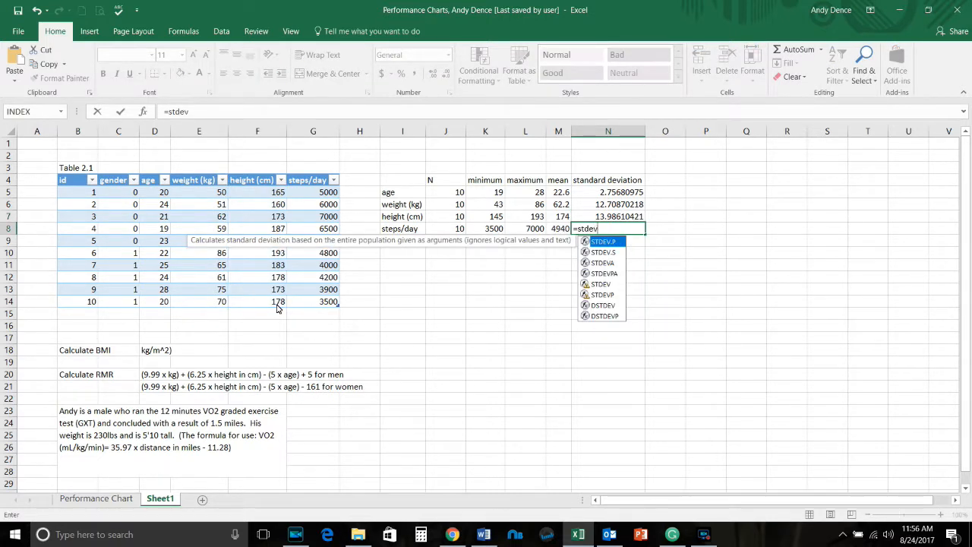
{"action": "type", "text": "v"}
{"action": "double_click", "coordinate": [612, 285]}
{"action": "left_click_drag", "start_coordinate": [329, 193], "coordinate": [330, 301]}
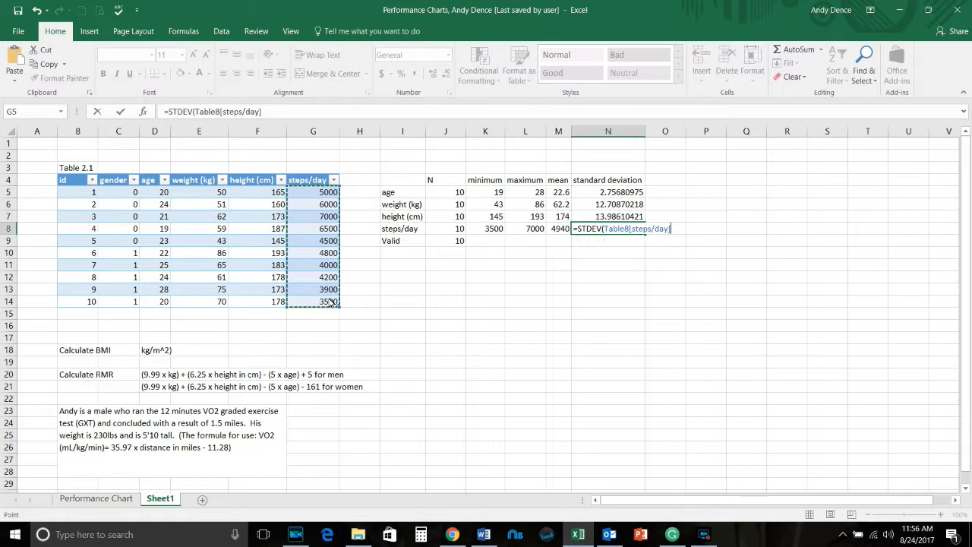
{"action": "key", "text": "Return"}
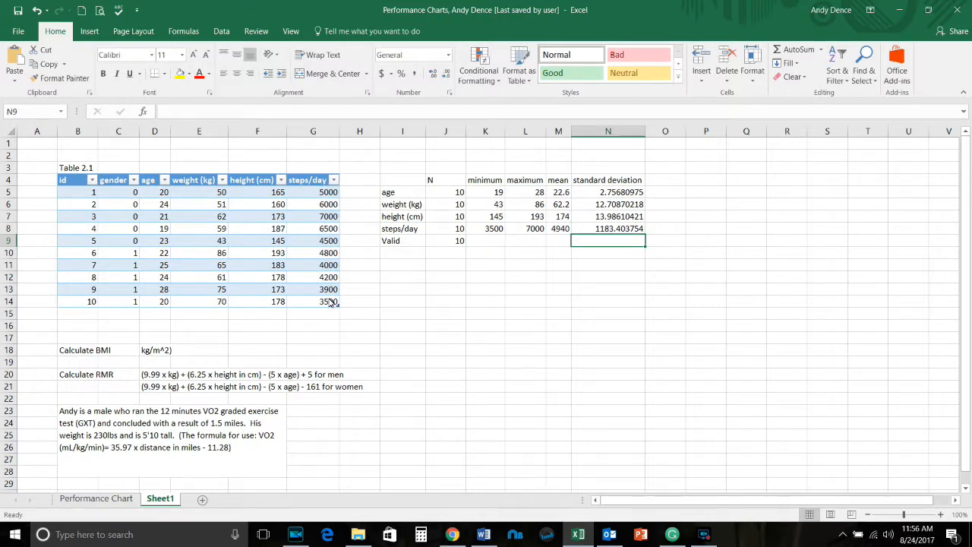
Review the age row's N and minimum formula, and look over the functions AutoSum offers
{"action": "left_click", "coordinate": [460, 193]}
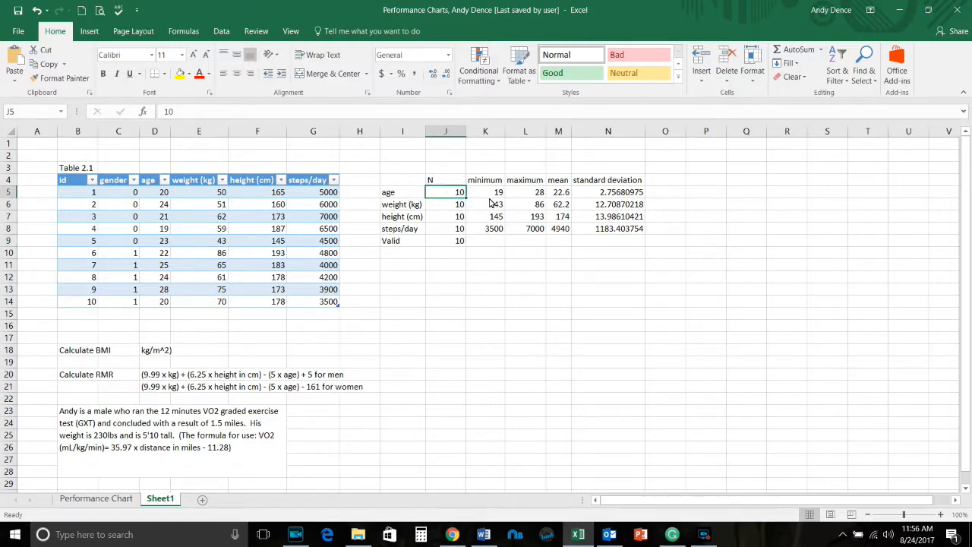
{"action": "left_click", "coordinate": [492, 193]}
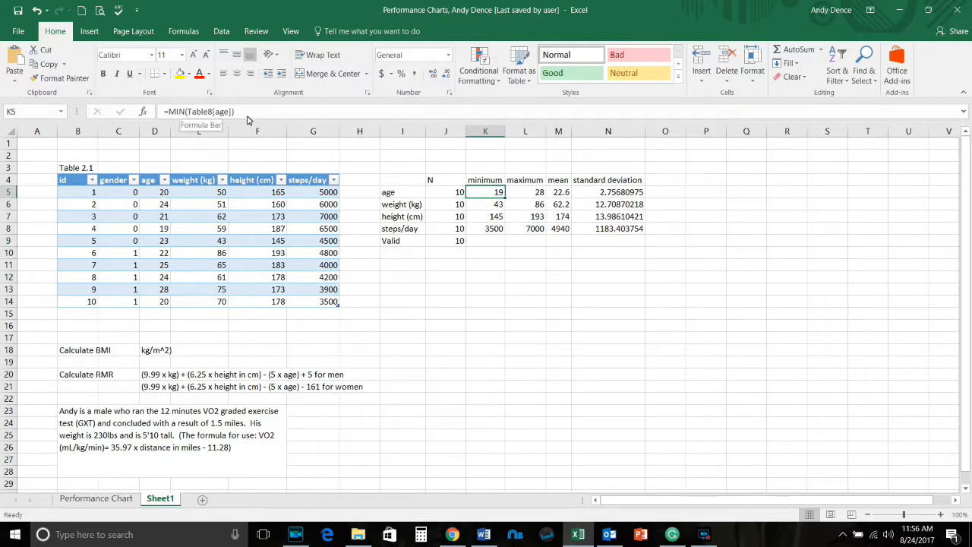
{"action": "left_click", "coordinate": [821, 50]}
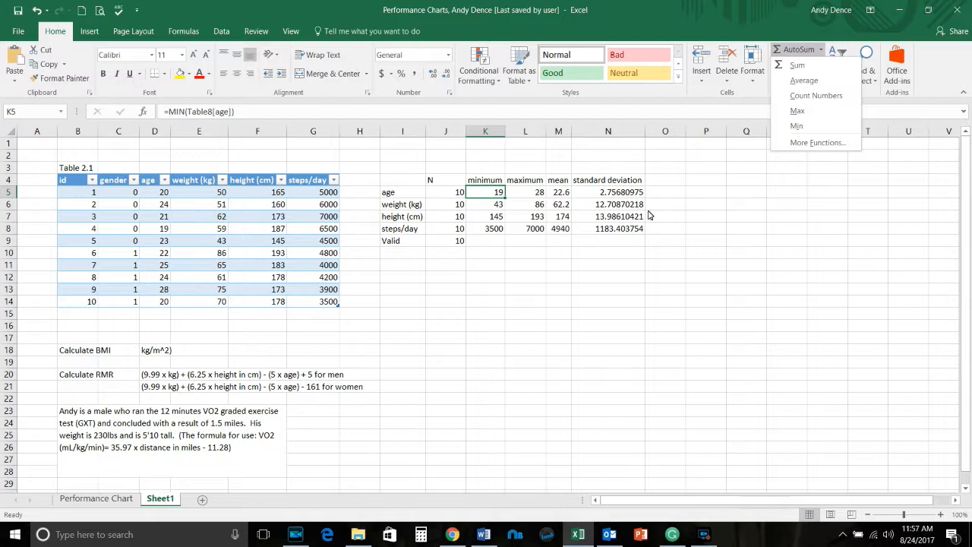
{"action": "left_click", "coordinate": [697, 218]}
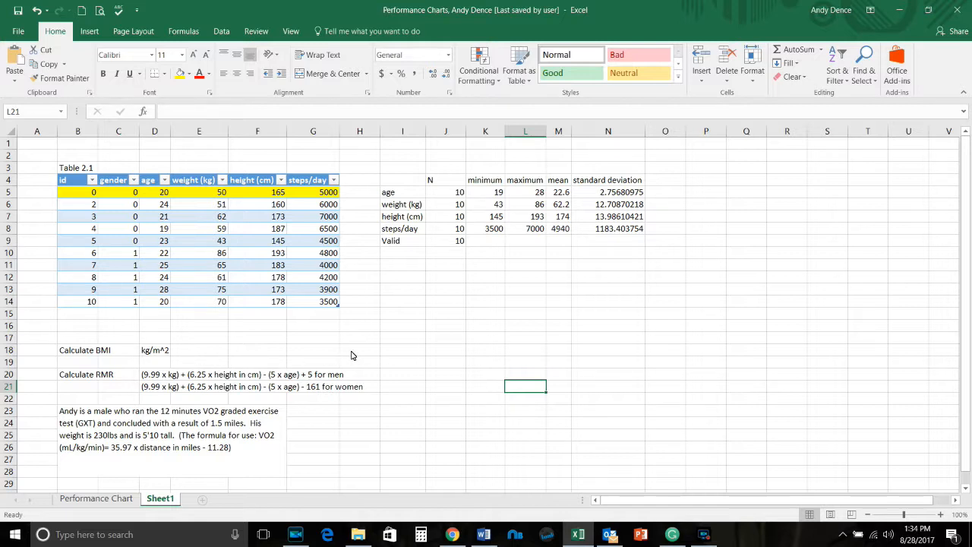
Calculate the BMI of the first table entry in I18 with the formula =E5/(F5*.01)^2
{"action": "left_click", "coordinate": [387, 353]}
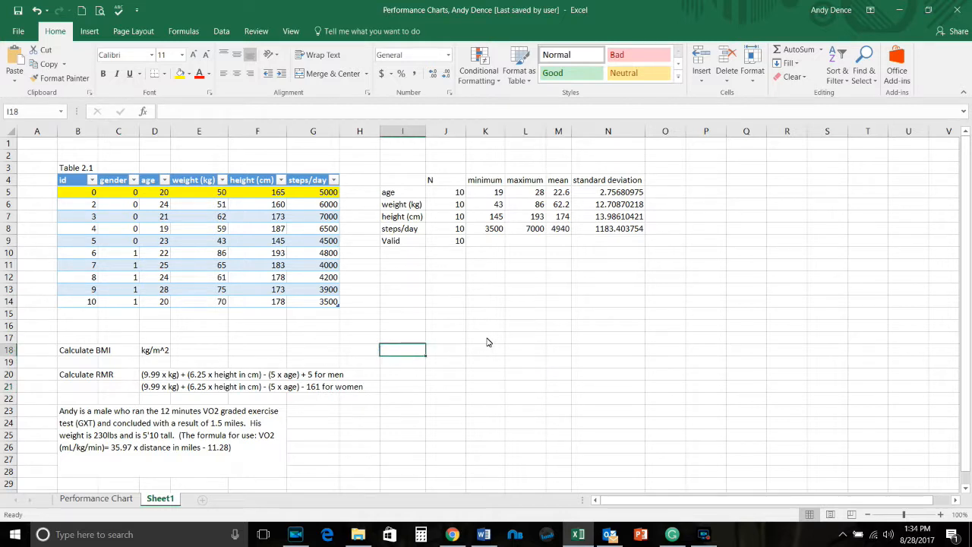
{"action": "type", "text": "="}
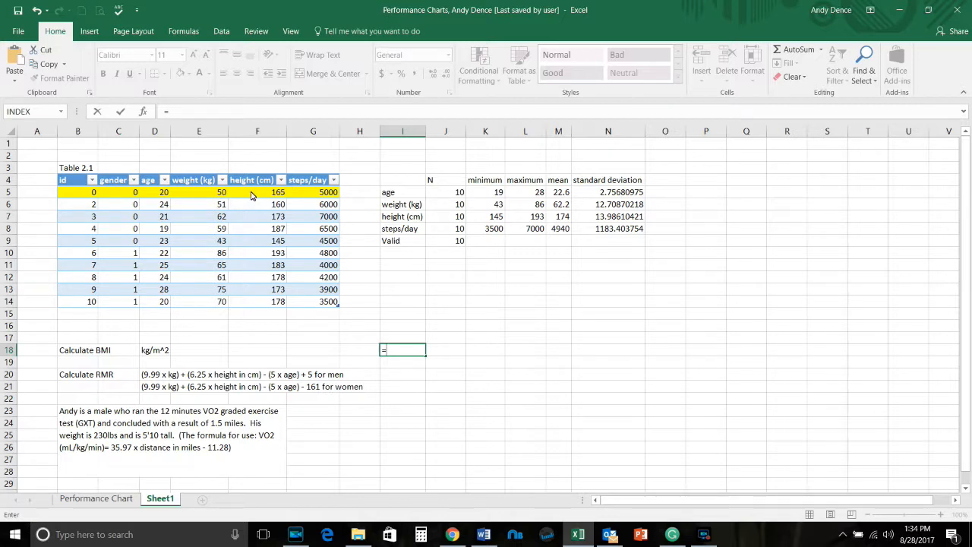
{"action": "left_click", "coordinate": [217, 193]}
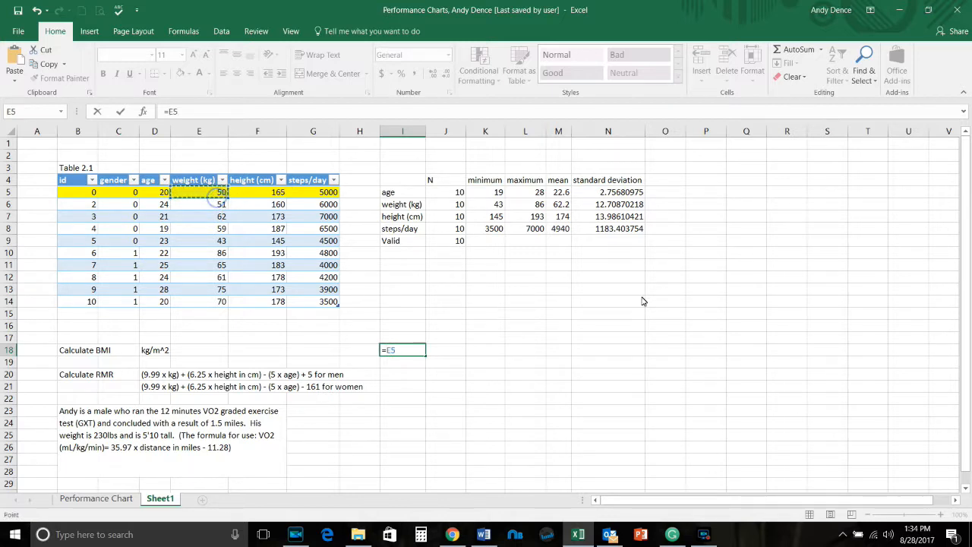
{"action": "type", "text": "/("}
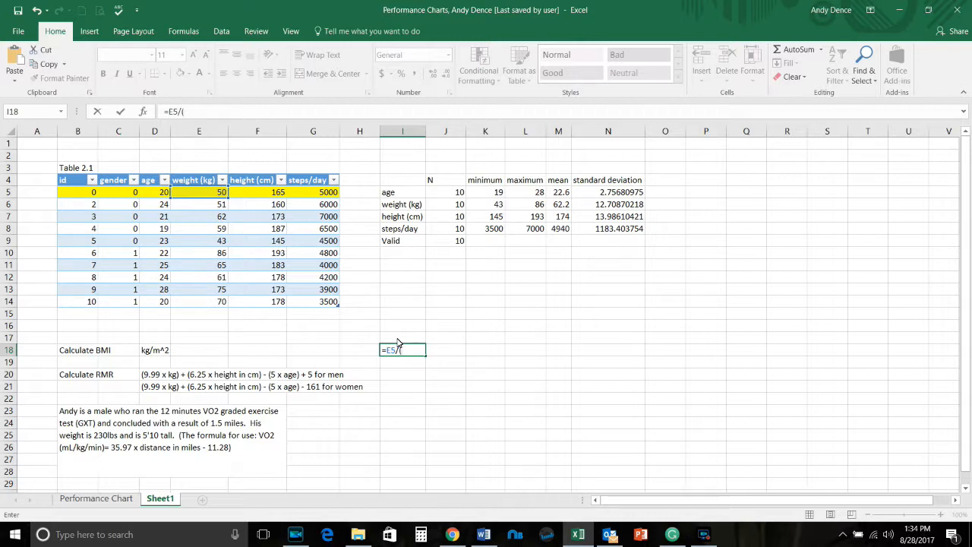
{"action": "left_click", "coordinate": [273, 193]}
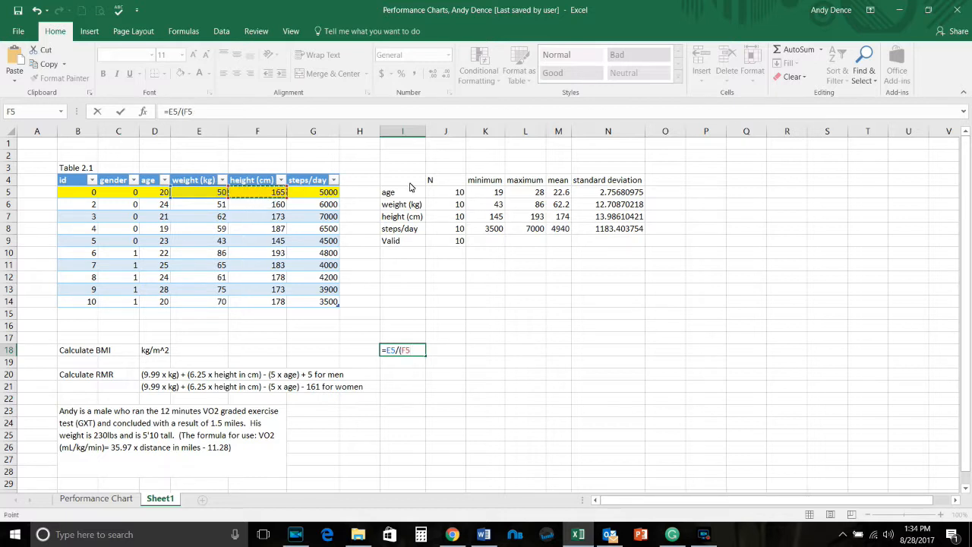
{"action": "type", "text": "*"}
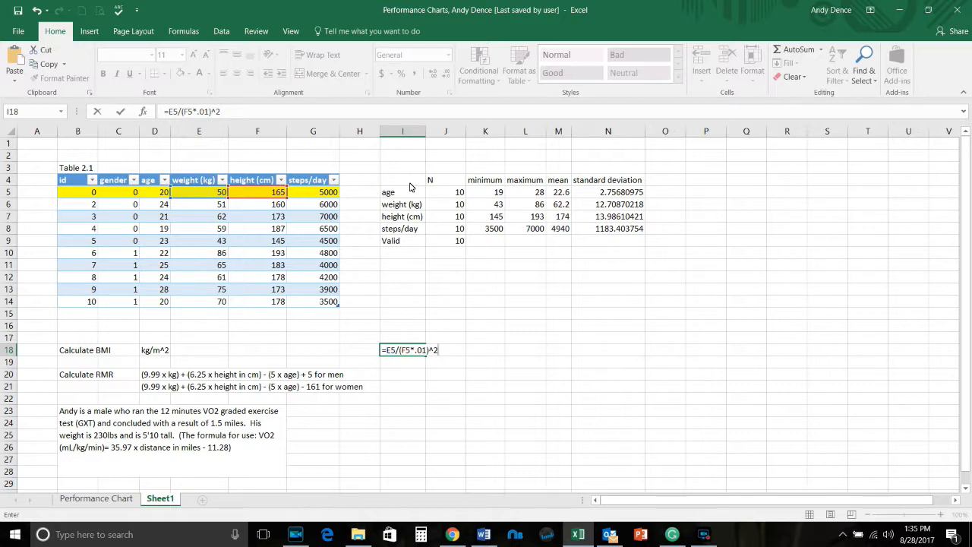
{"action": "key", "text": "Return"}
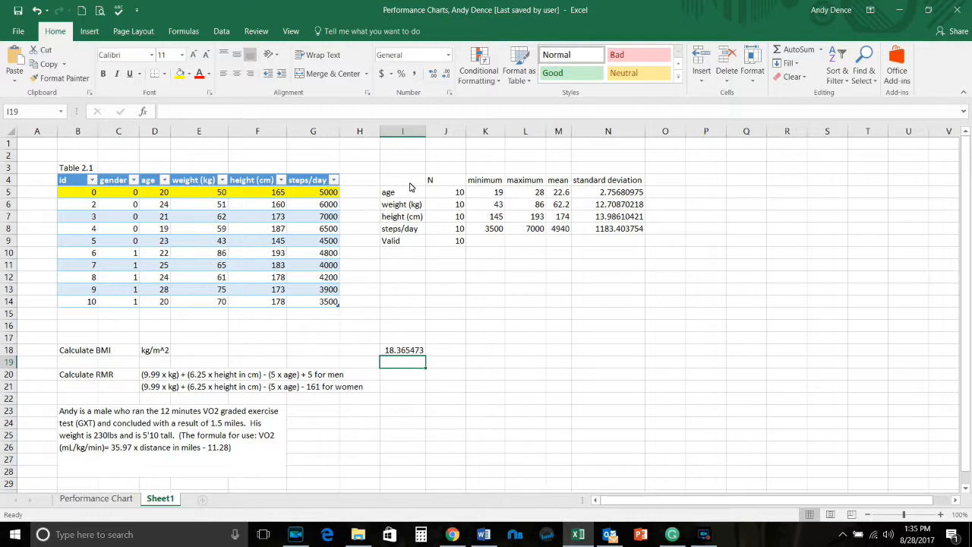
Change the height conversion factor in I18's BMI formula to 0.001
{"action": "key", "text": "Up"}
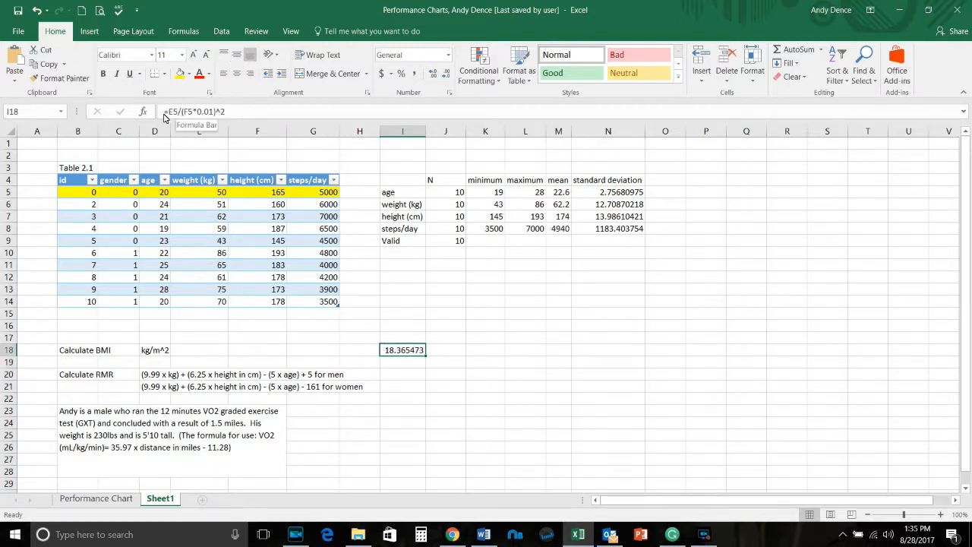
{"action": "left_click", "coordinate": [212, 114]}
{"action": "left_click", "coordinate": [205, 113]}
{"action": "type", "text": "0"}
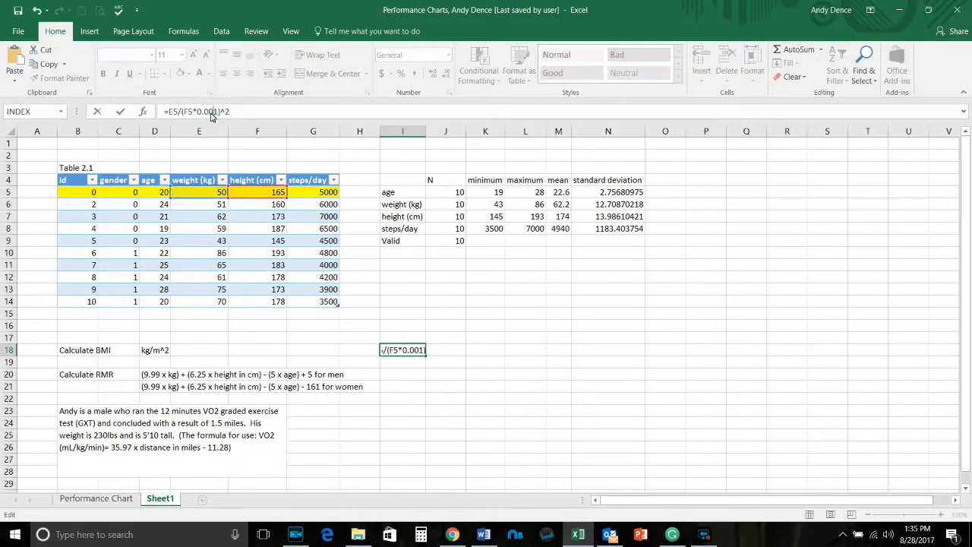
{"action": "key", "text": "Return"}
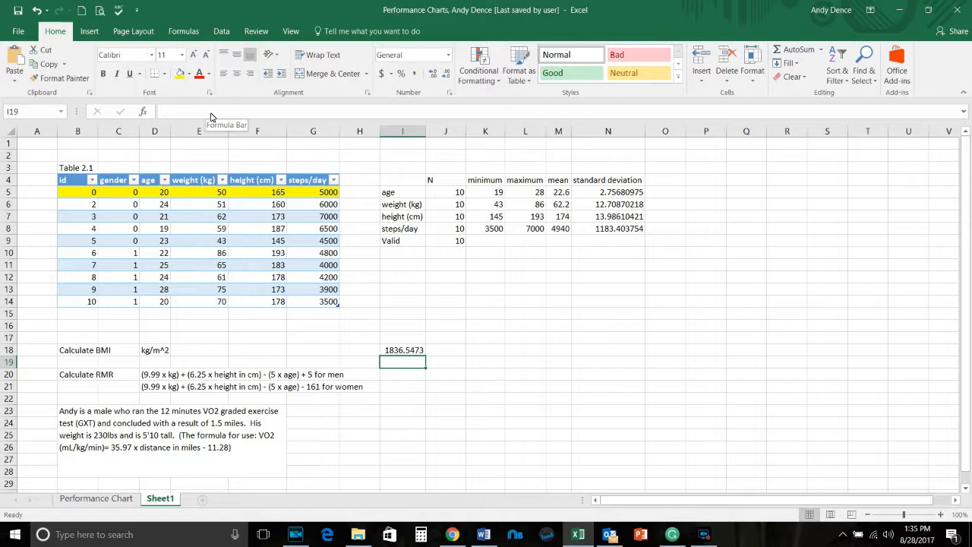
Restore the height conversion factor in I18's BMI formula to 0.01
{"action": "key", "text": "Up"}
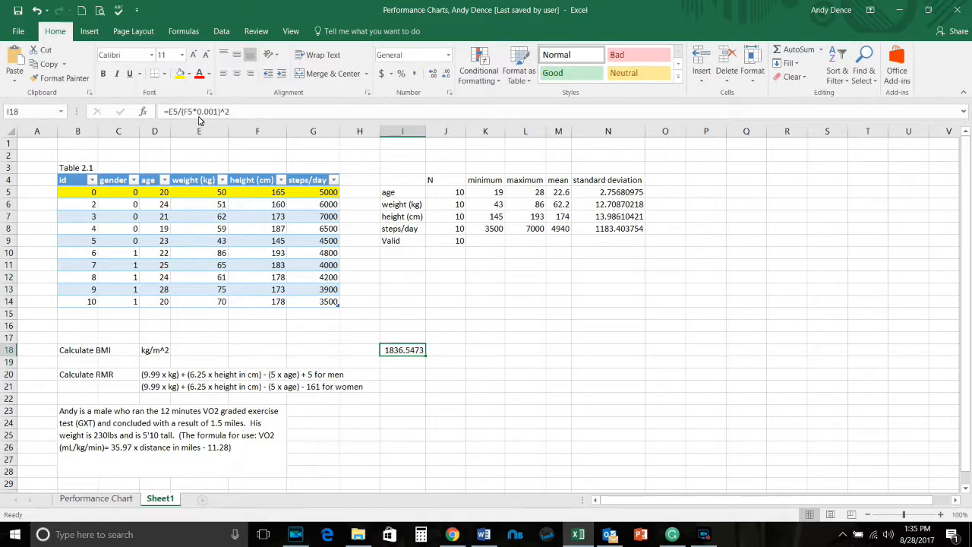
{"action": "left_click", "coordinate": [207, 114]}
{"action": "key", "text": "BackSpace"}
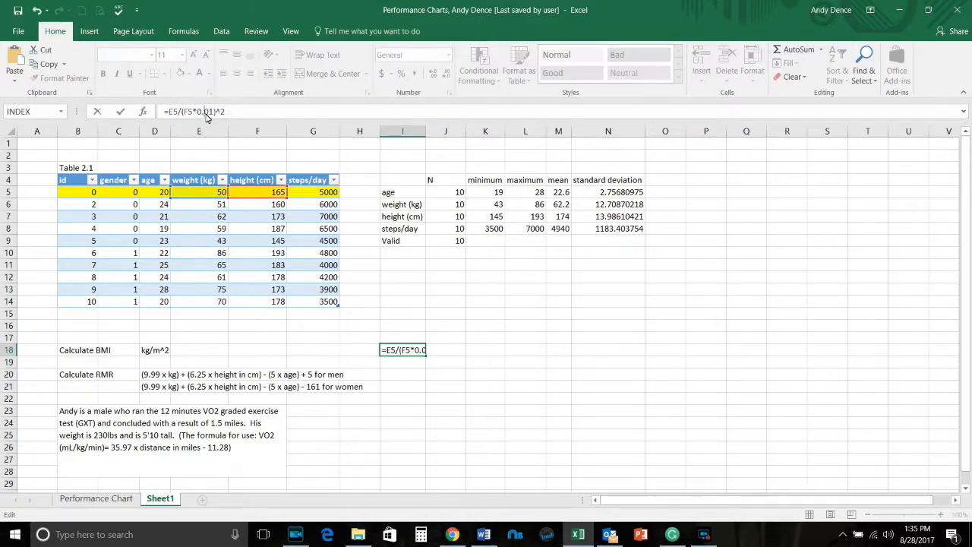
{"action": "key", "text": "Return"}
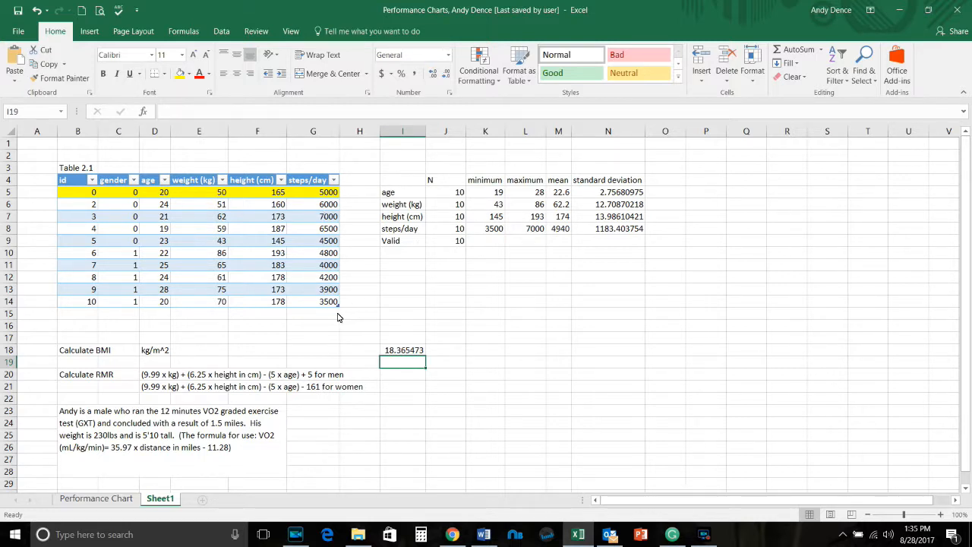
Begin the men's RMR formula in I20 with the weight term, =(9.99*E5)+
{"action": "left_click", "coordinate": [396, 377]}
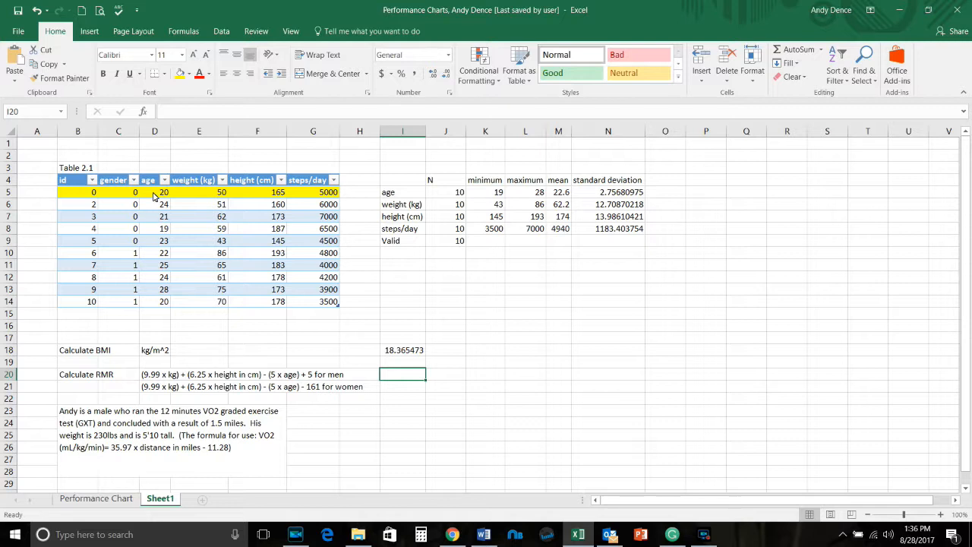
{"action": "left_click", "coordinate": [387, 375]}
{"action": "key", "text": "F2"}
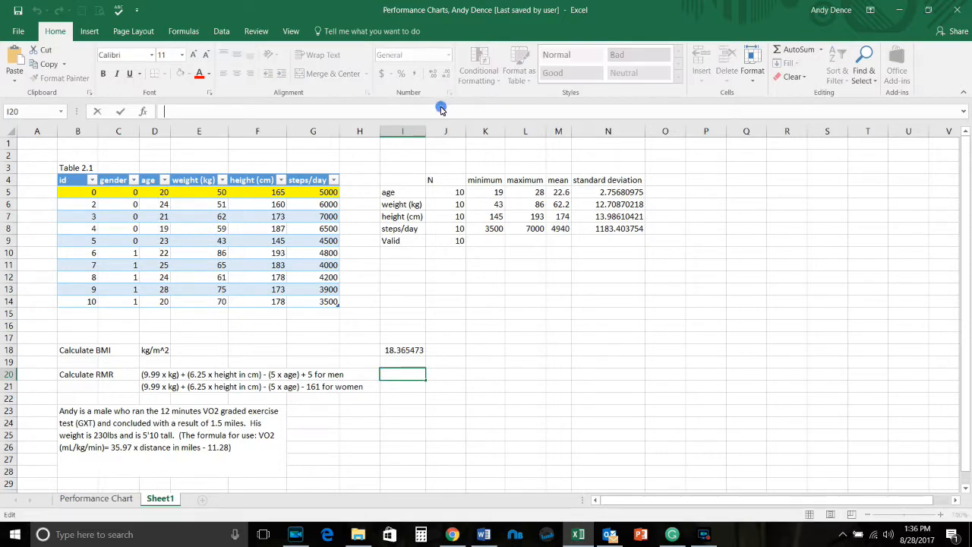
{"action": "type", "text": "="}
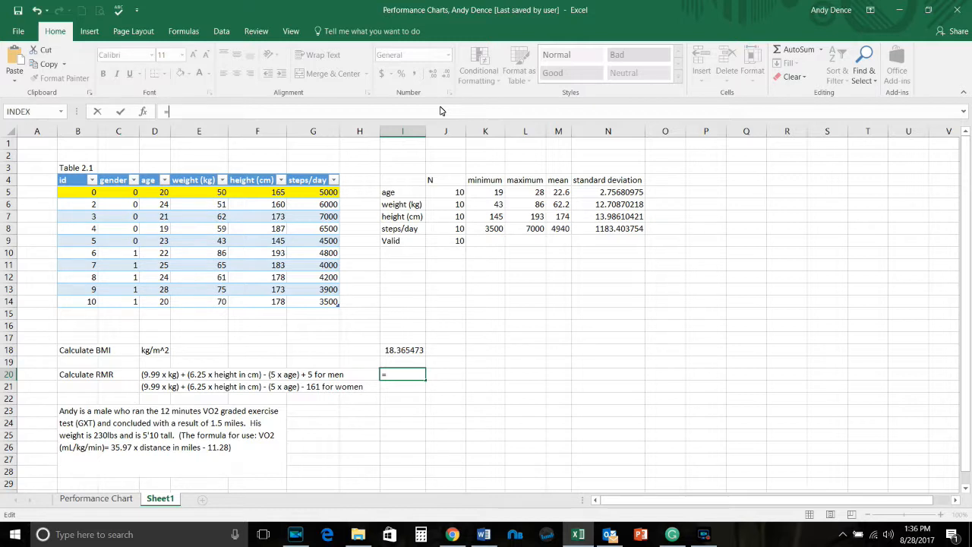
{"action": "type", "text": "(9.99"}
{"action": "left_click", "coordinate": [217, 193]}
{"action": "type", "text": "*"}
{"action": "left_click", "coordinate": [217, 193]}
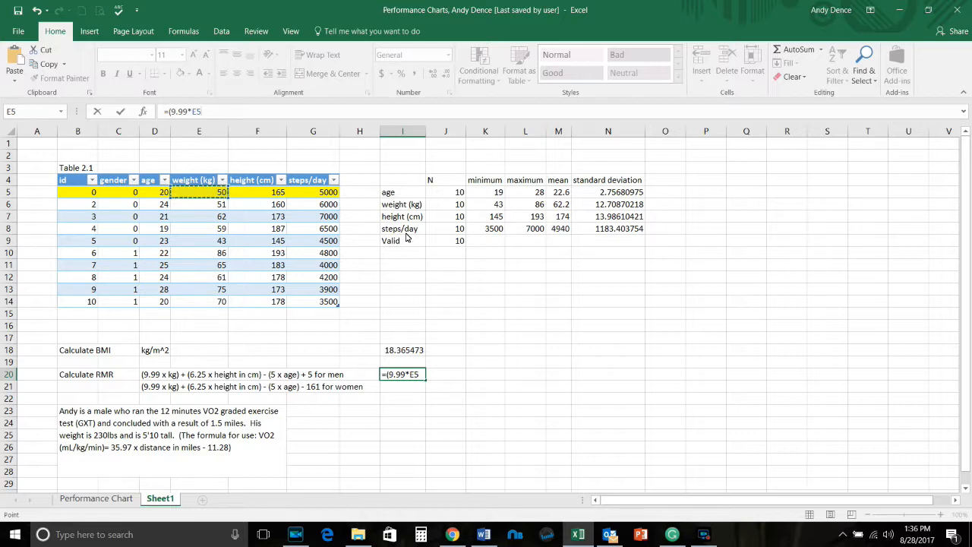
{"action": "type", "text": ")+"}
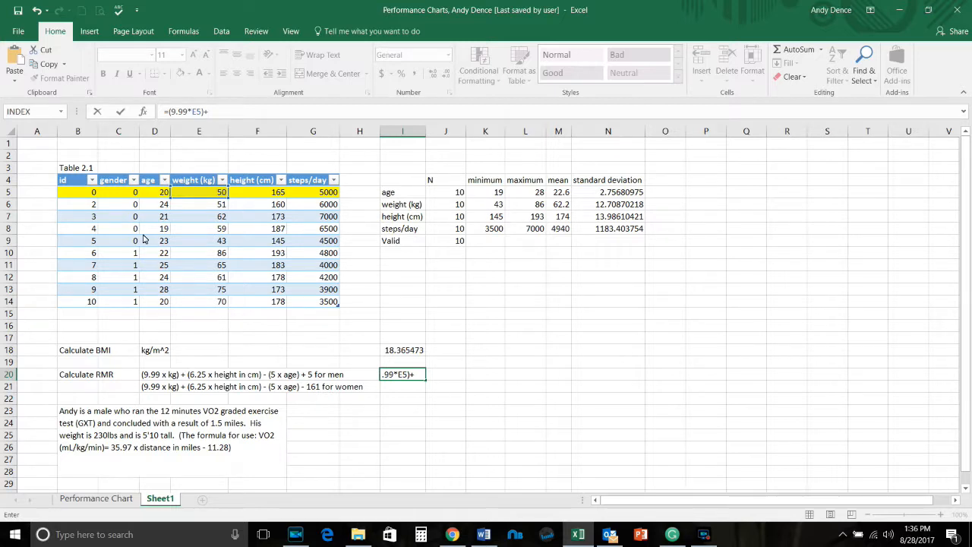
Complete the RMR formula in I20 with the height, age and constant terms, (6.25*F5)-(5*D5)+5
{"action": "left_click", "coordinate": [266, 112]}
{"action": "type", "text": "6.25*"}
{"action": "left_click", "coordinate": [265, 196]}
{"action": "type", "text": ")"}
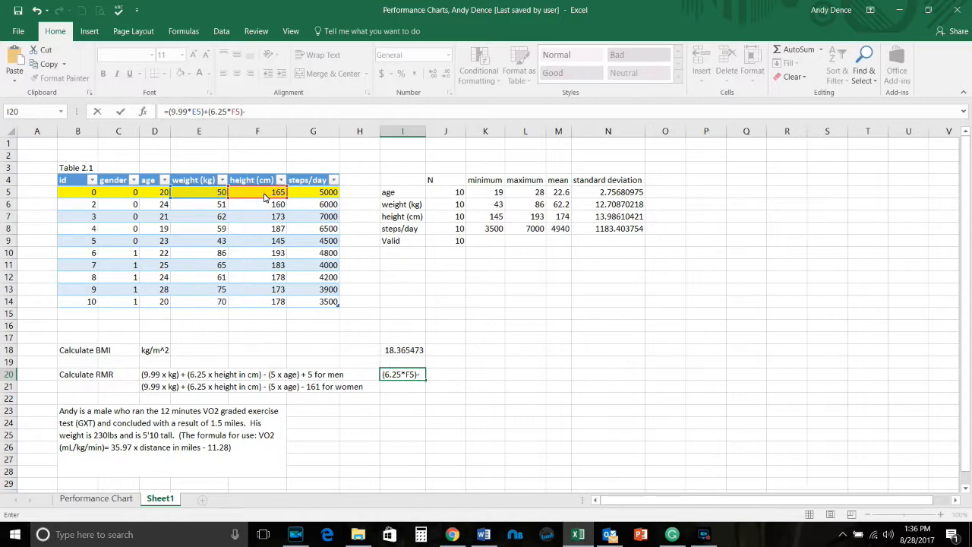
{"action": "type", "text": "-(5*"}
{"action": "left_click", "coordinate": [164, 194]}
{"action": "type", "text": ")"}
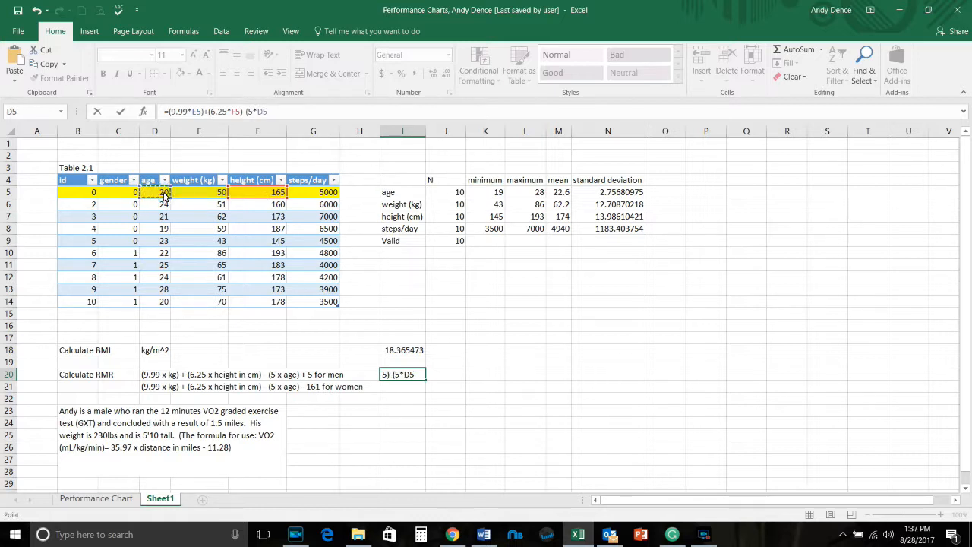
{"action": "type", "text": "+5"}
{"action": "key", "text": "Return"}
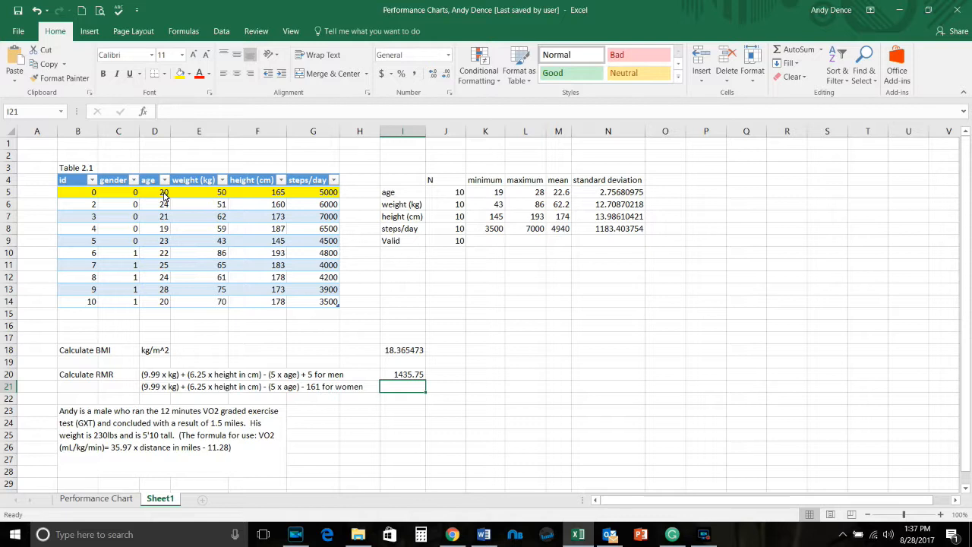
Review the RMR formula in I20, the weight cell E5 it refers to, and the BMI formula in I18
{"action": "key", "text": "Up"}
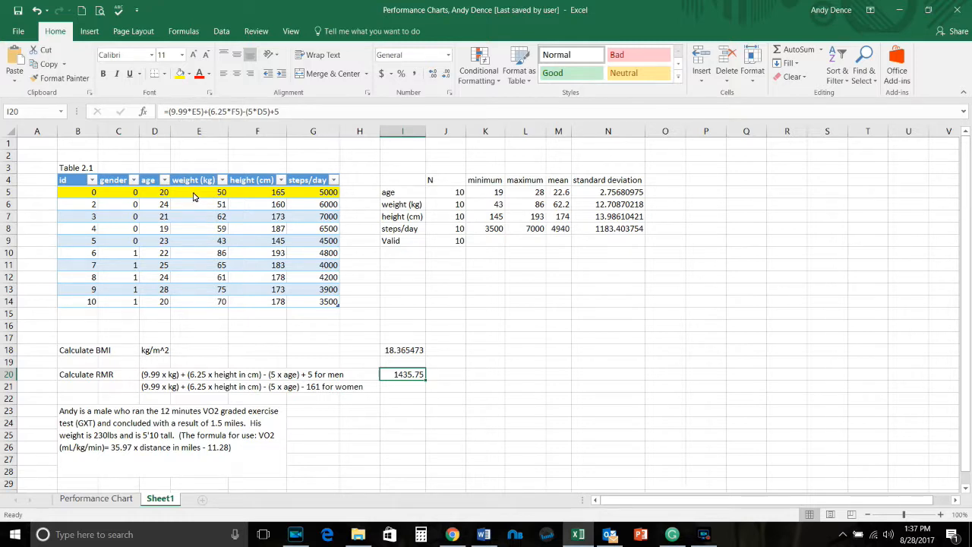
{"action": "left_click", "coordinate": [213, 135]}
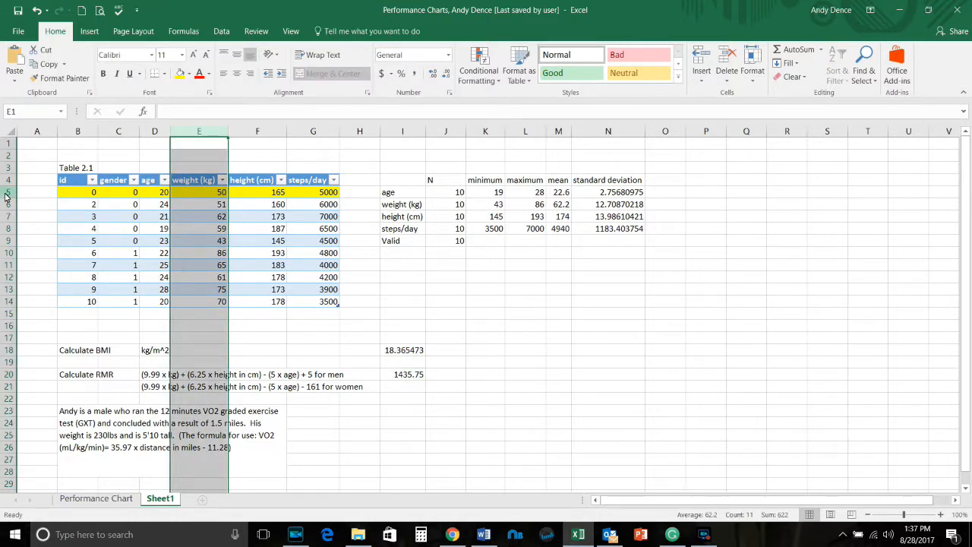
{"action": "left_click", "coordinate": [9, 194]}
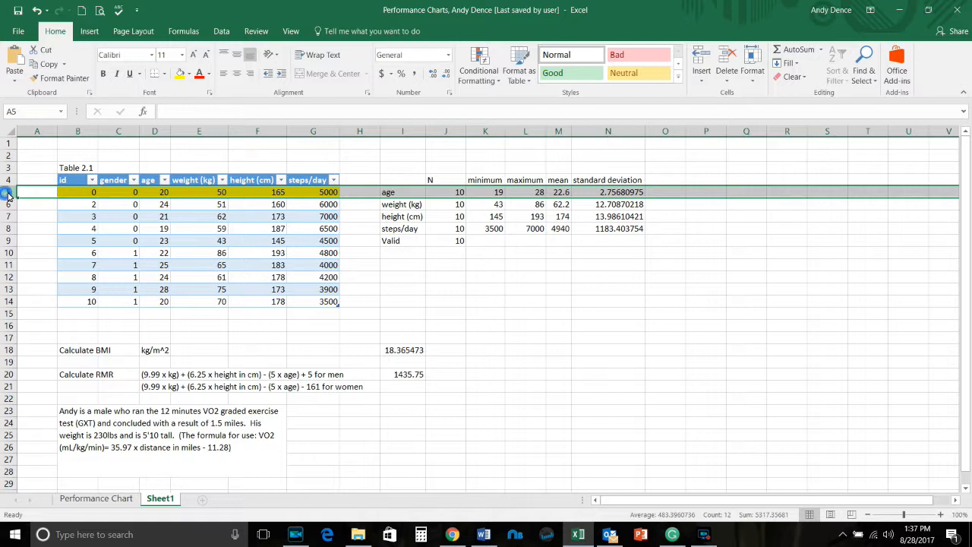
{"action": "left_click", "coordinate": [218, 194]}
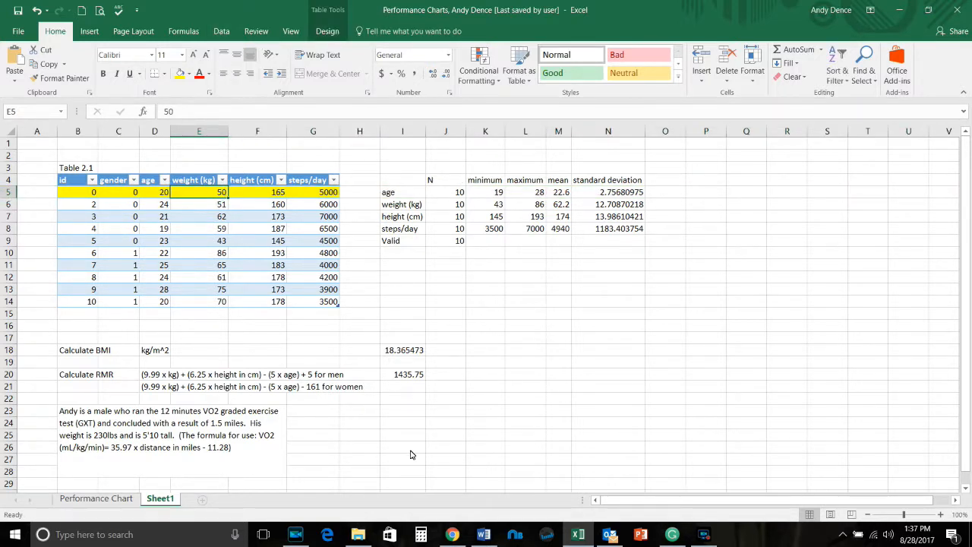
{"action": "left_click", "coordinate": [404, 375]}
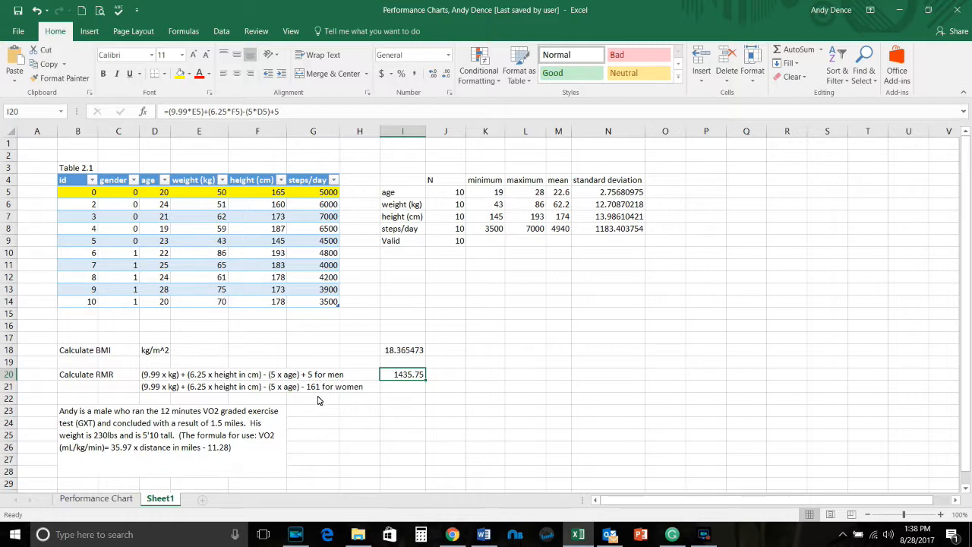
{"action": "left_click", "coordinate": [400, 351]}
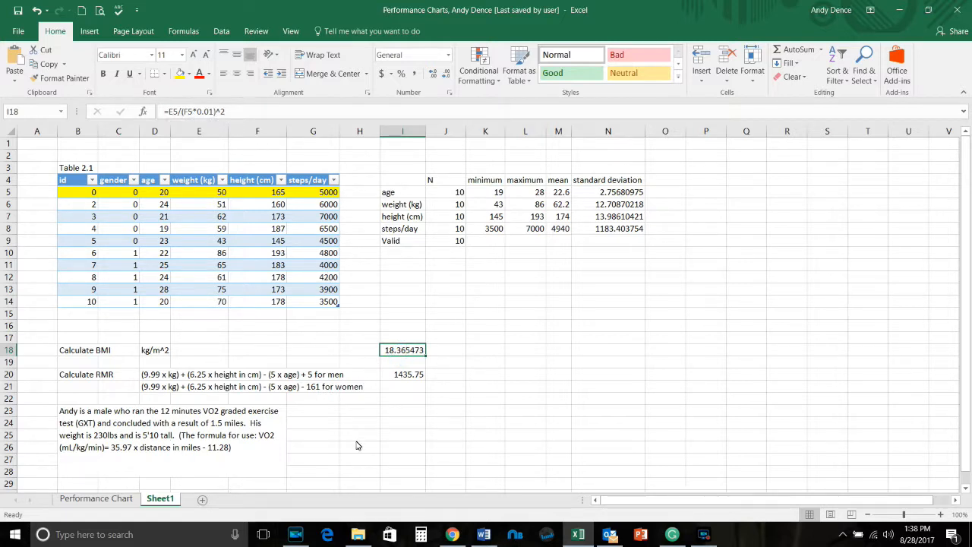
Calculate VO2 for the 1.5-mile result in I24 with the formula =(35.97*1.5)-11.28
{"action": "left_click", "coordinate": [384, 423]}
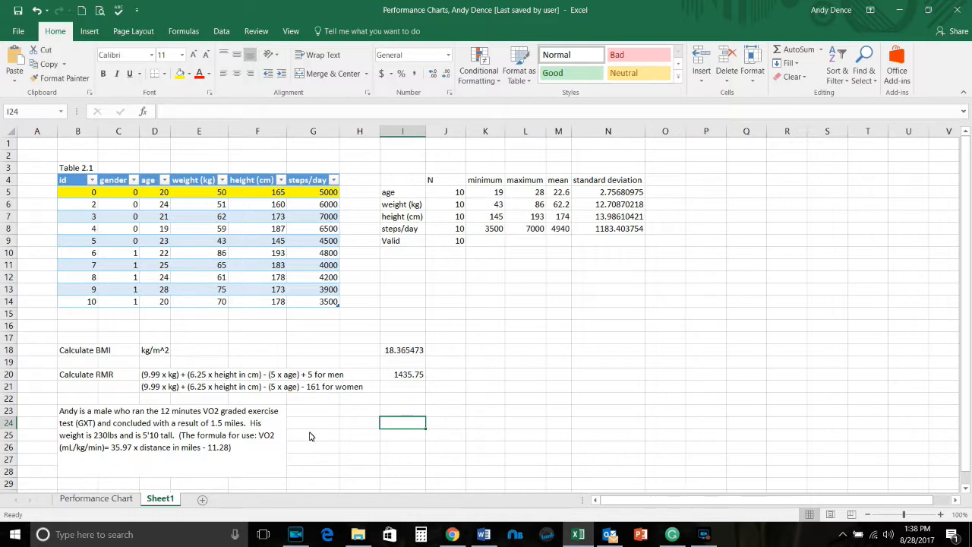
{"action": "type", "text": "="}
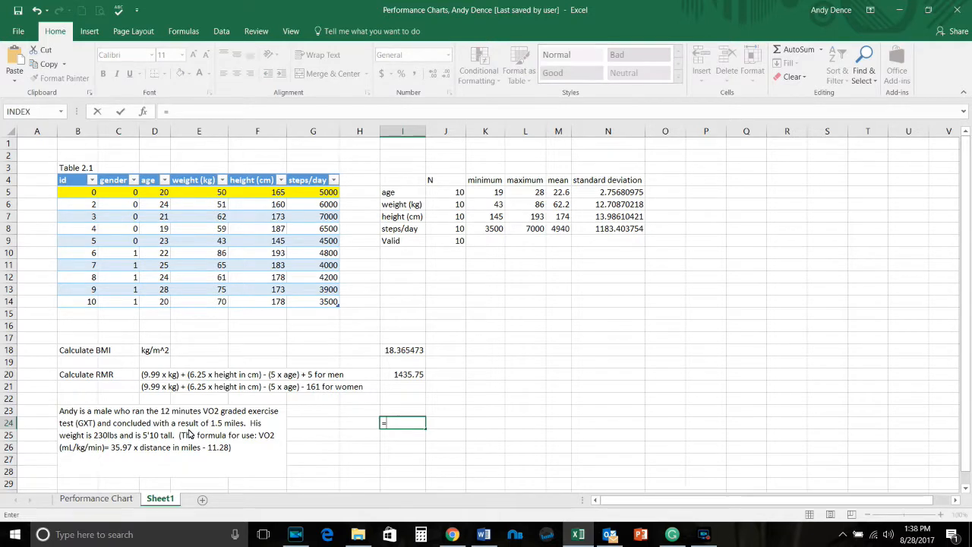
{"action": "type", "text": "35.97"}
{"action": "type", "text": "*1.5"}
{"action": "left_click", "coordinate": [233, 113]}
{"action": "type", "text": ")"}
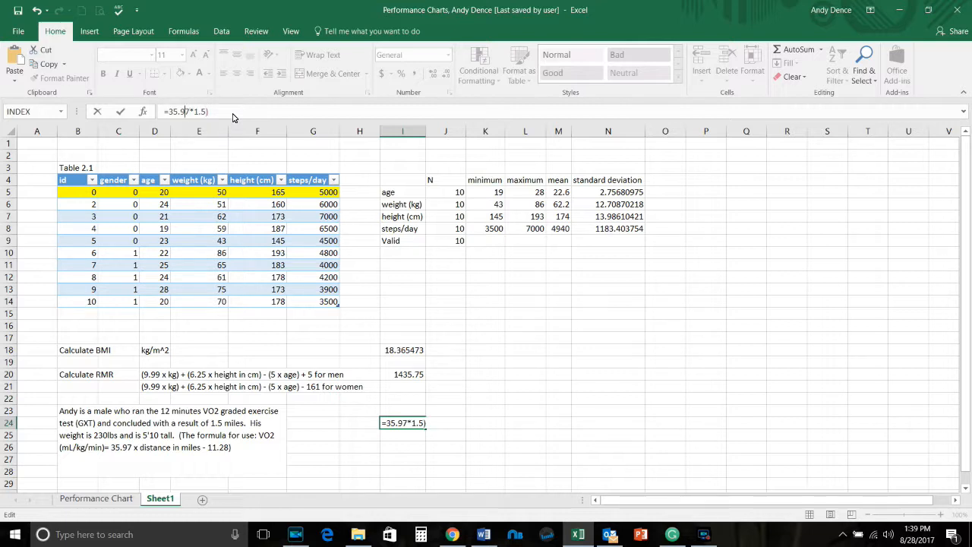
{"action": "type", "text": "("}
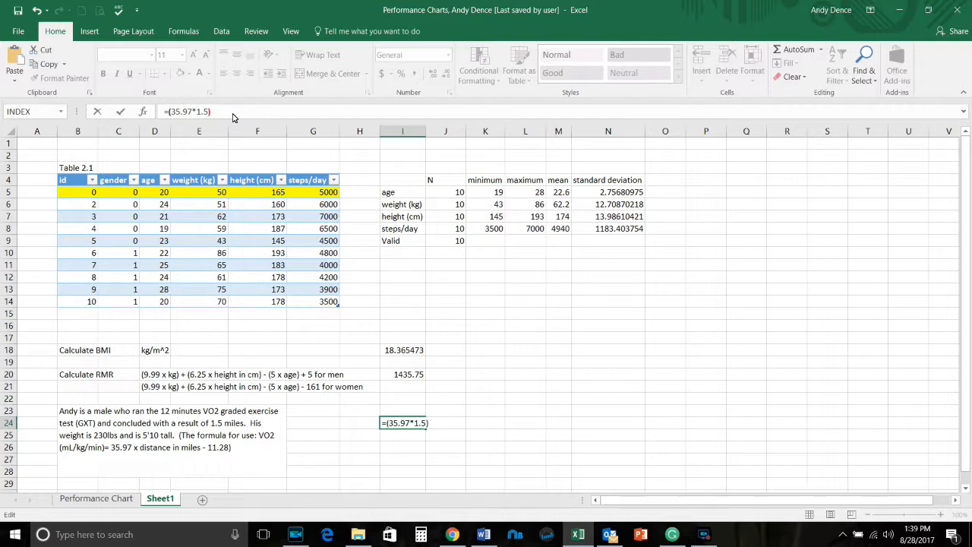
{"action": "left_click", "coordinate": [236, 111]}
{"action": "type", "text": "-11.28"}
{"action": "key", "text": "Return"}
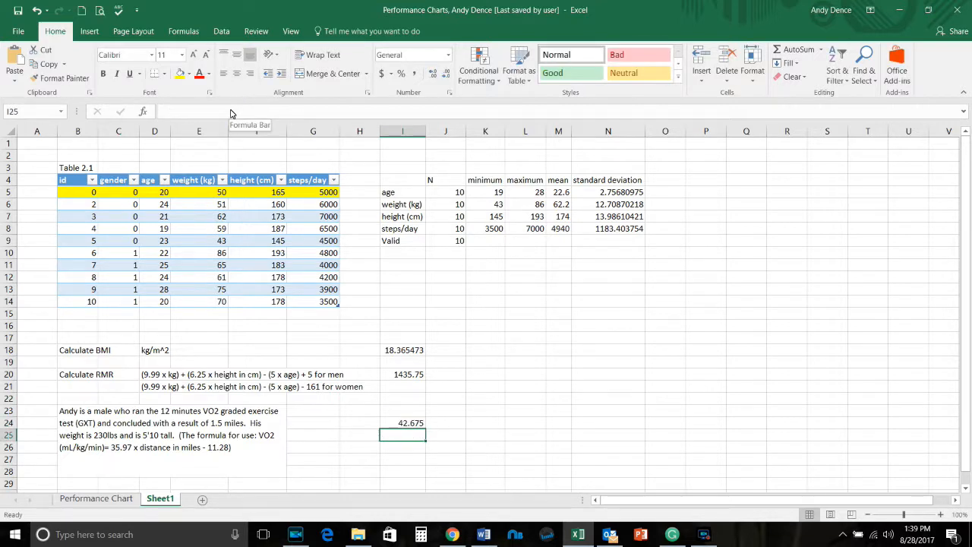
Label the VO2 result with the unit mL/kg/min in J24
{"action": "left_click", "coordinate": [406, 424]}
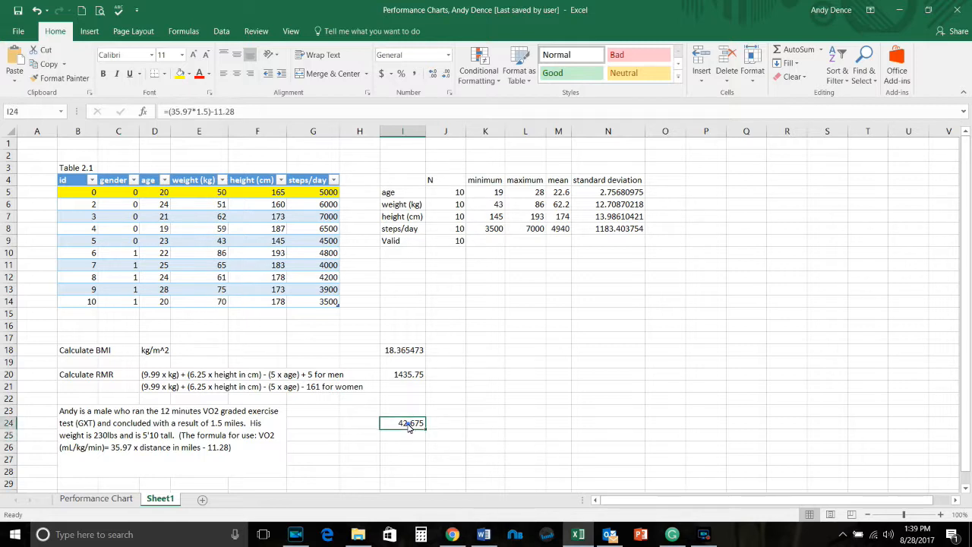
{"action": "left_click", "coordinate": [436, 423]}
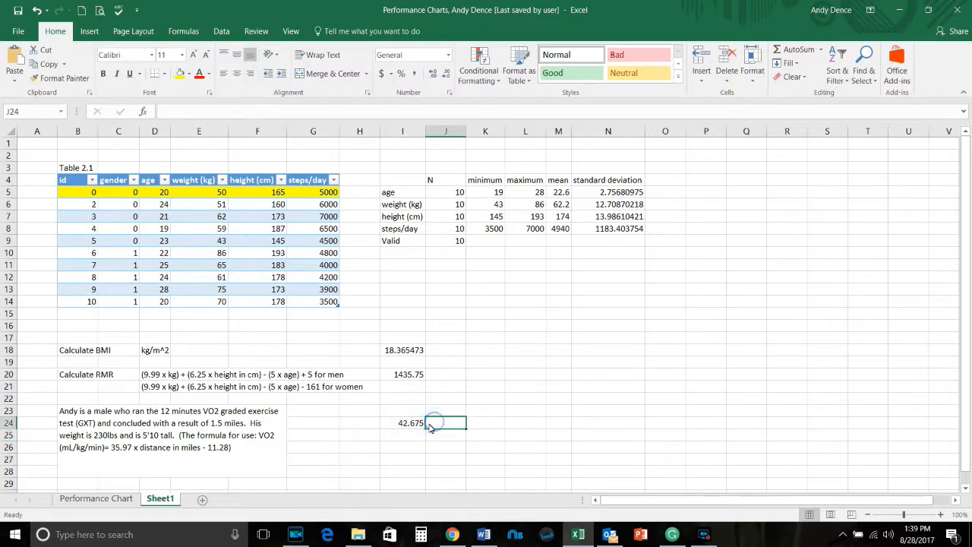
{"action": "type", "text": "m"}
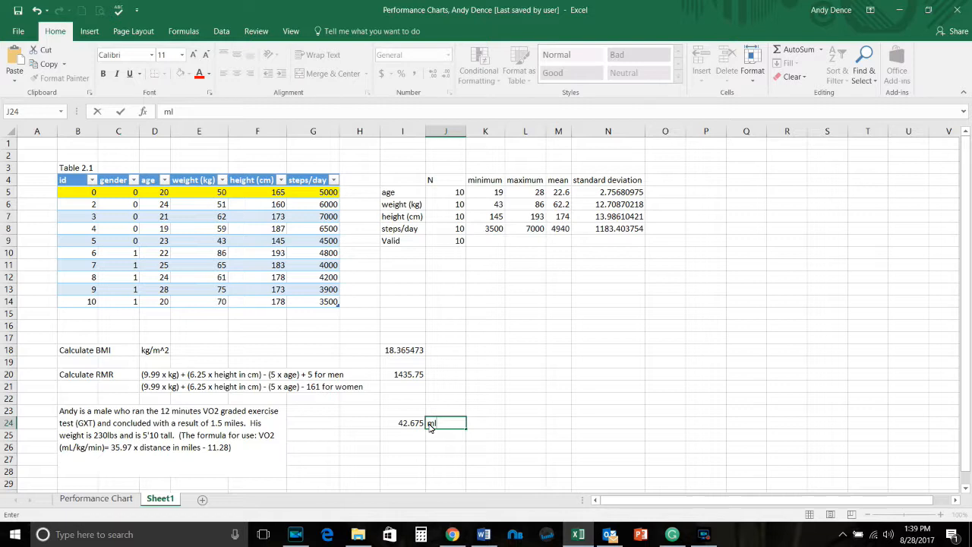
{"action": "type", "text": "L/kg/min"}
{"action": "key", "text": "Return"}
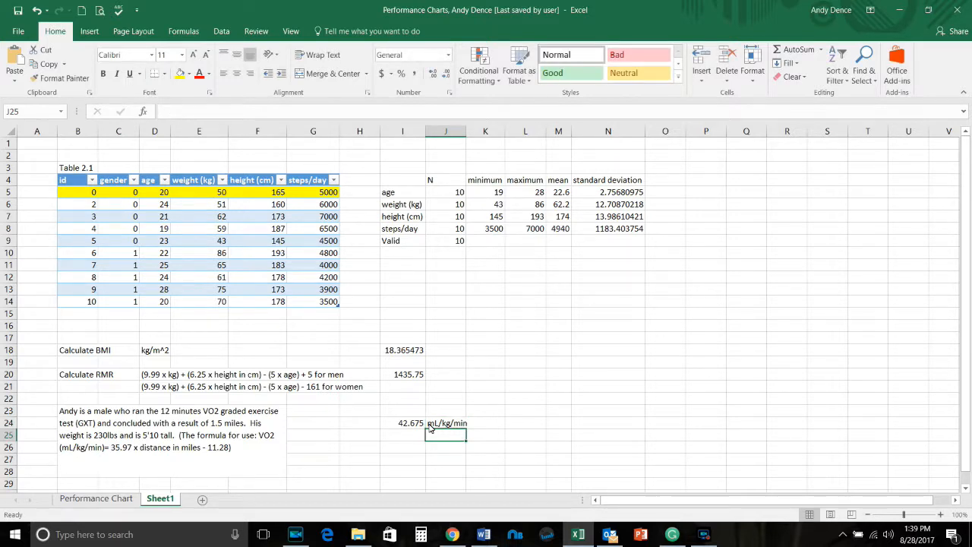